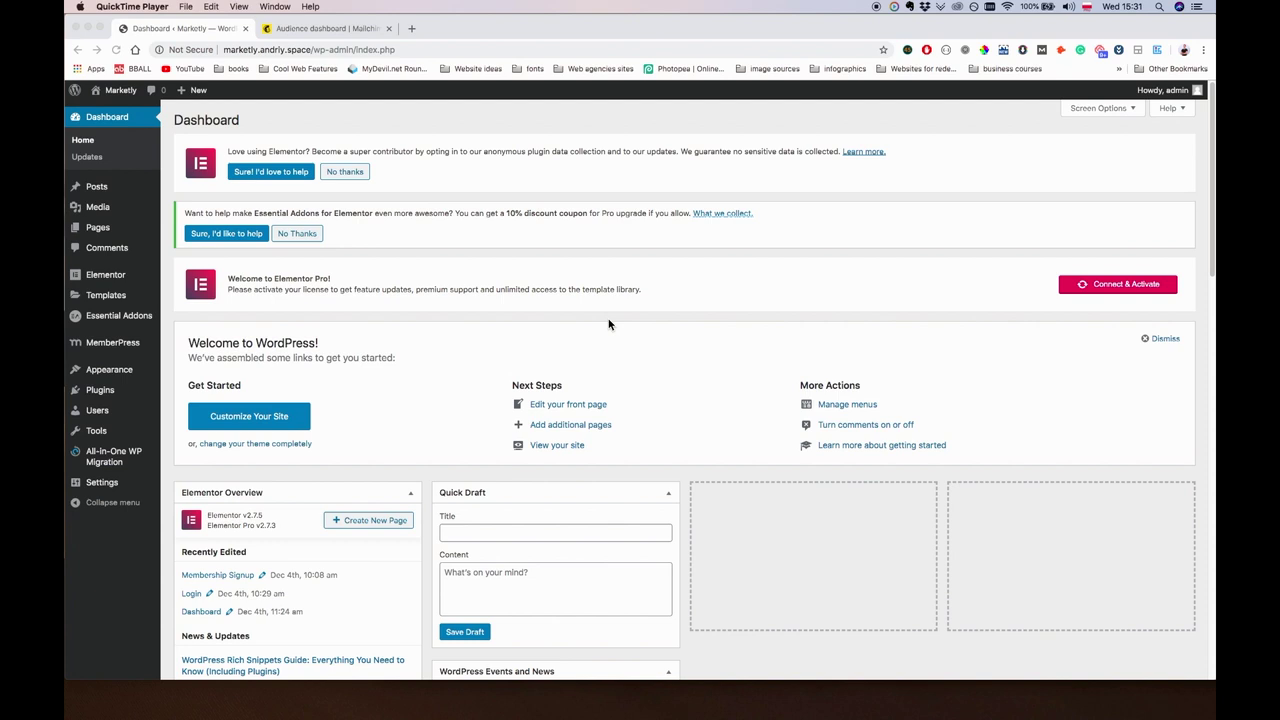
# Move the old Membership draft popup to the trash from the Popups template list.
pyautogui.click(596, 325)
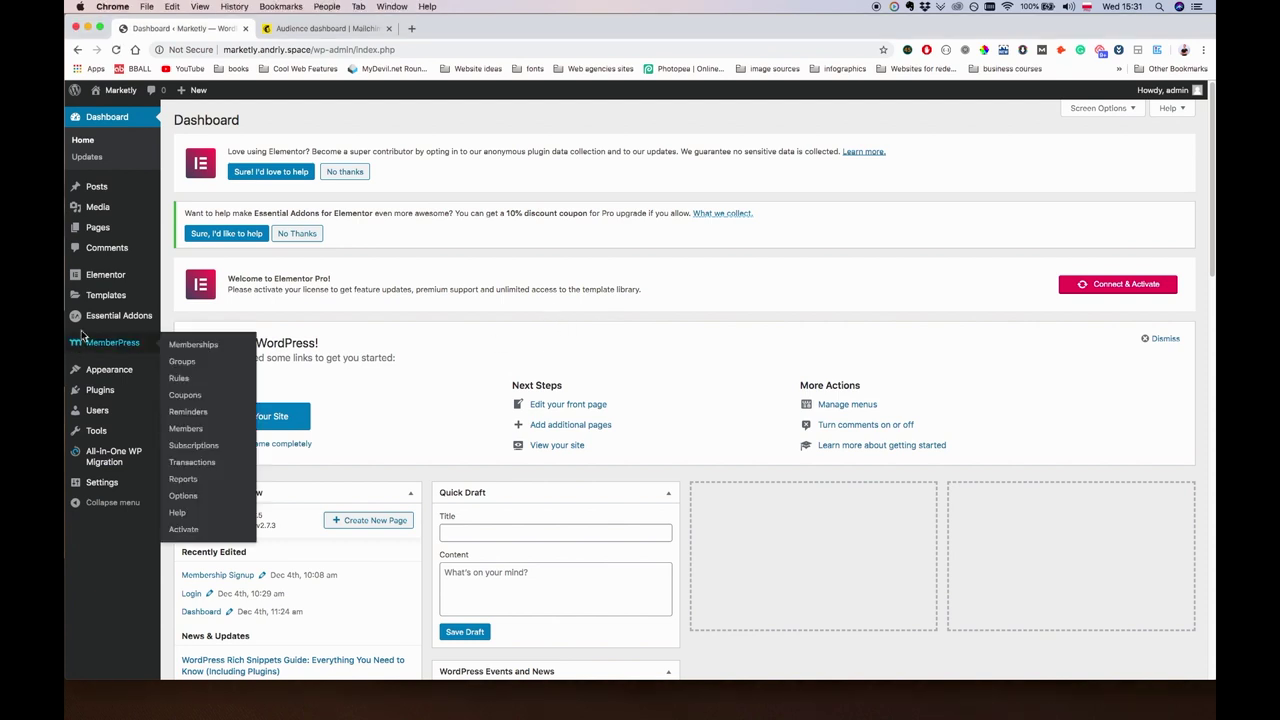
pyautogui.moveTo(122, 277)
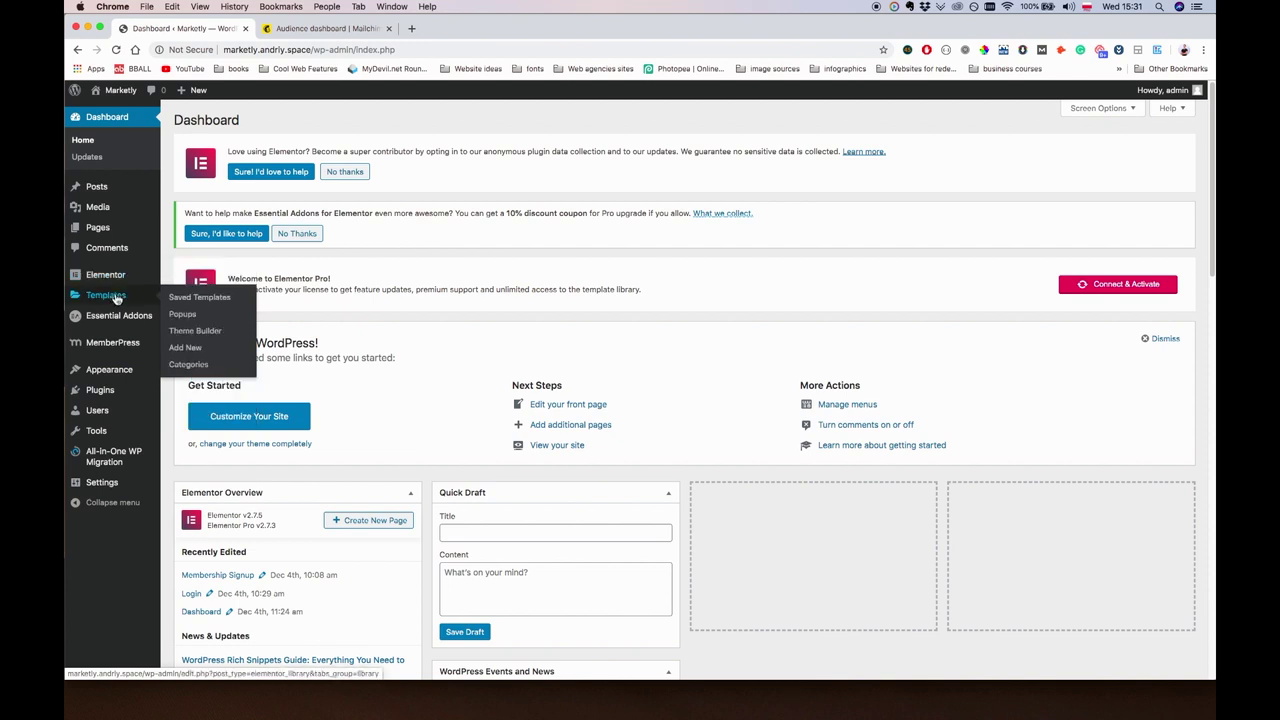
pyautogui.click(180, 316)
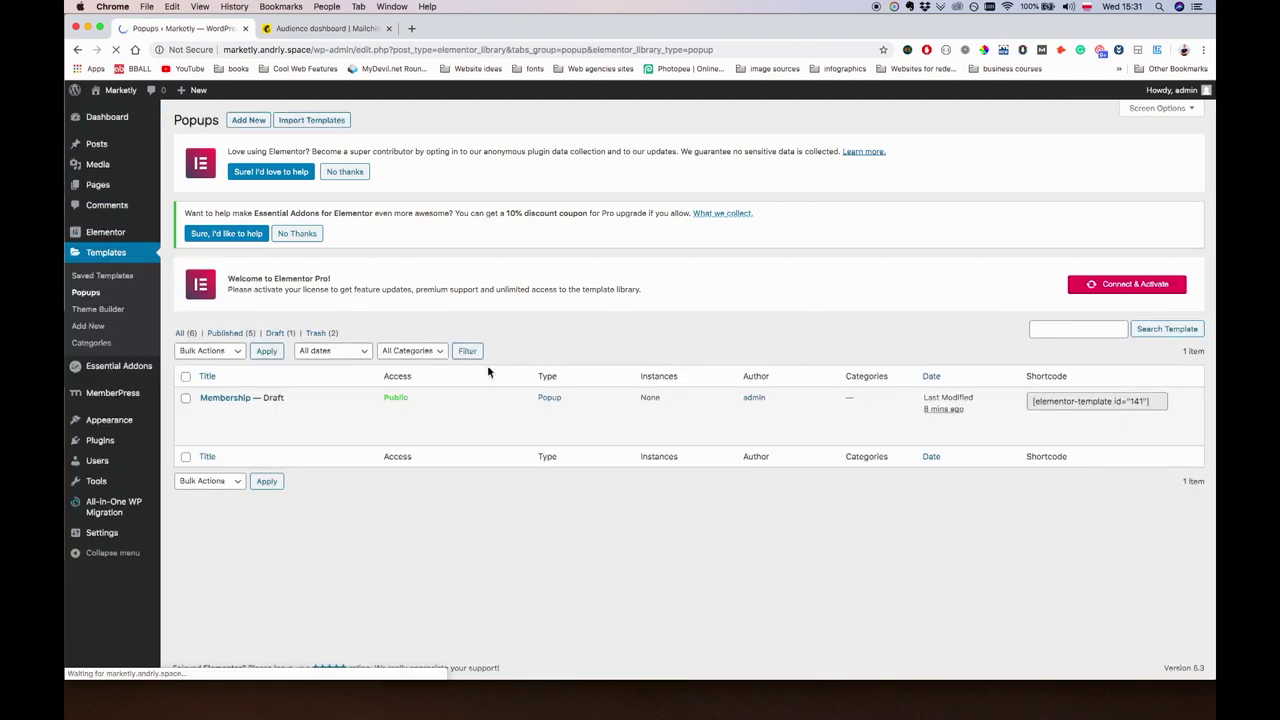
pyautogui.moveTo(278, 420)
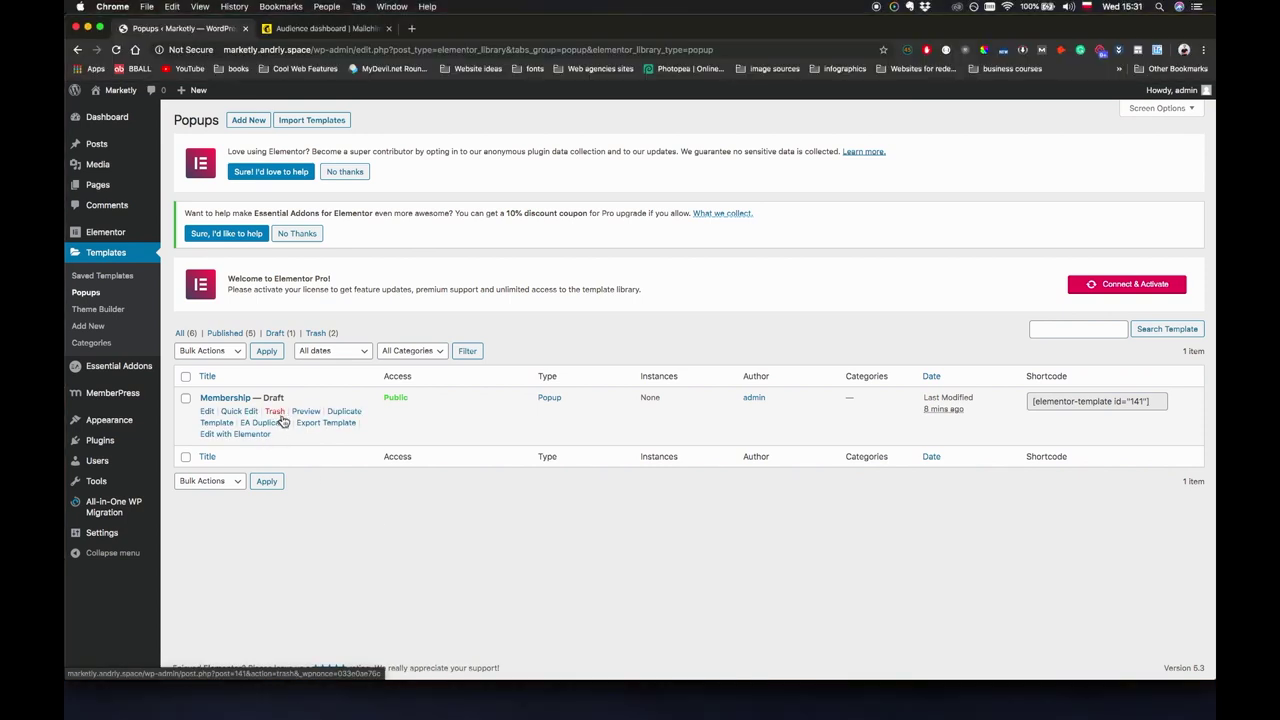
pyautogui.click(277, 412)
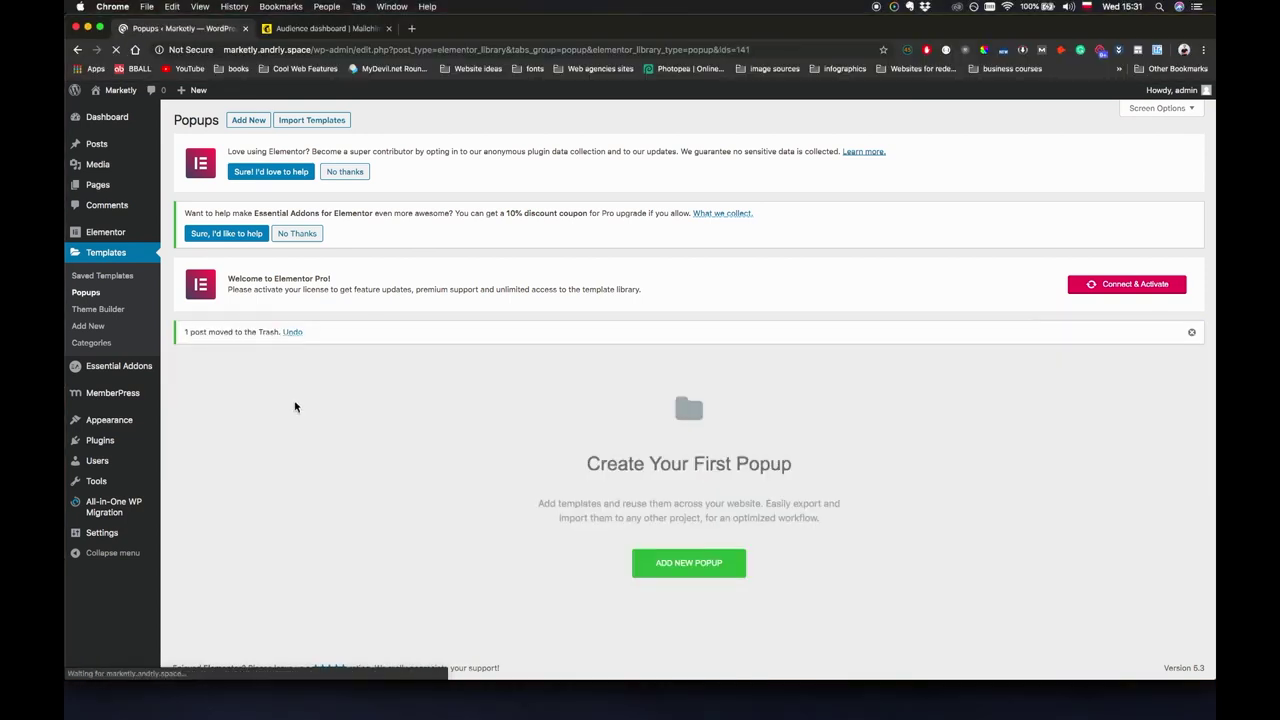
# Create a new popup template named 'Membership signup'.
pyautogui.click(690, 565)
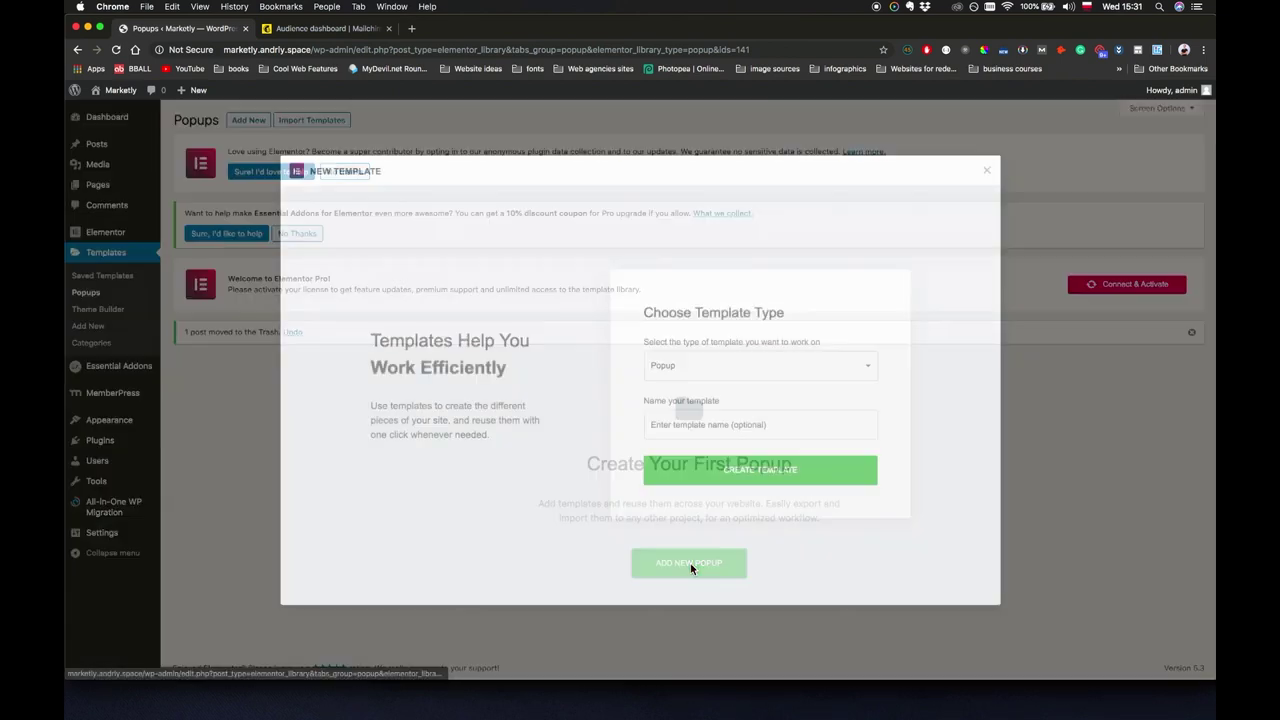
pyautogui.click(704, 428)
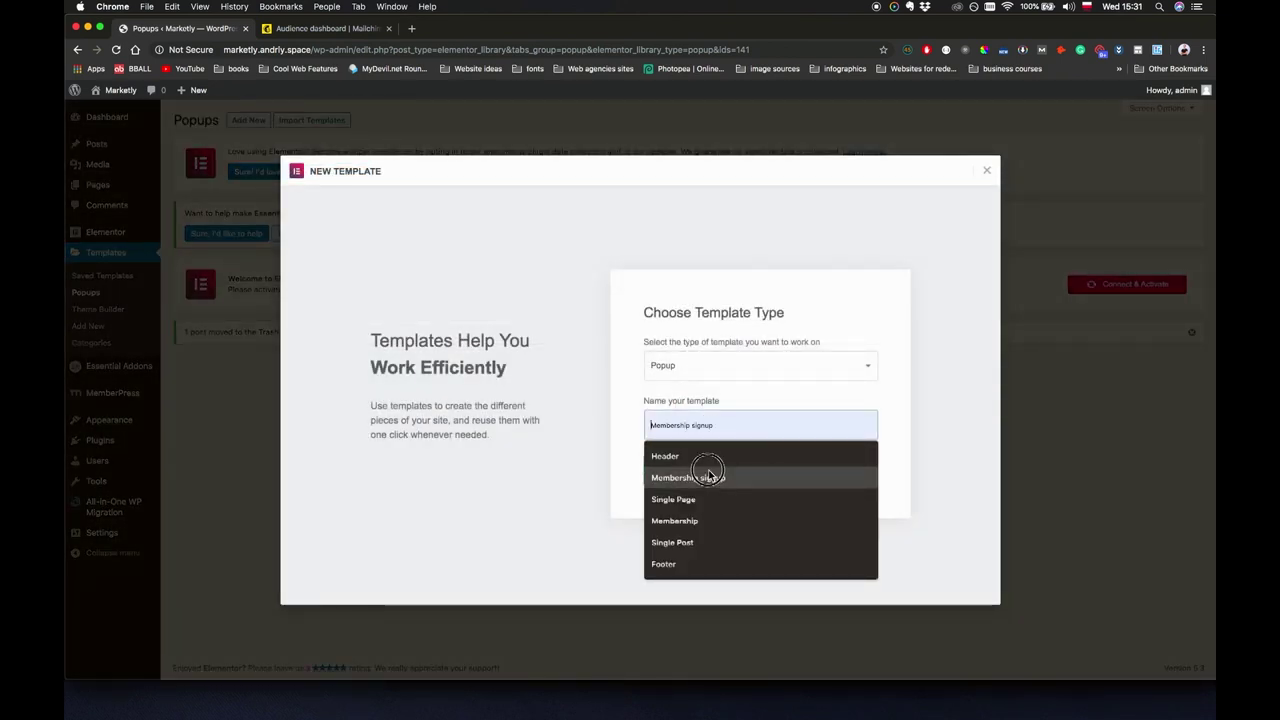
pyautogui.click(708, 476)
pyautogui.click(739, 475)
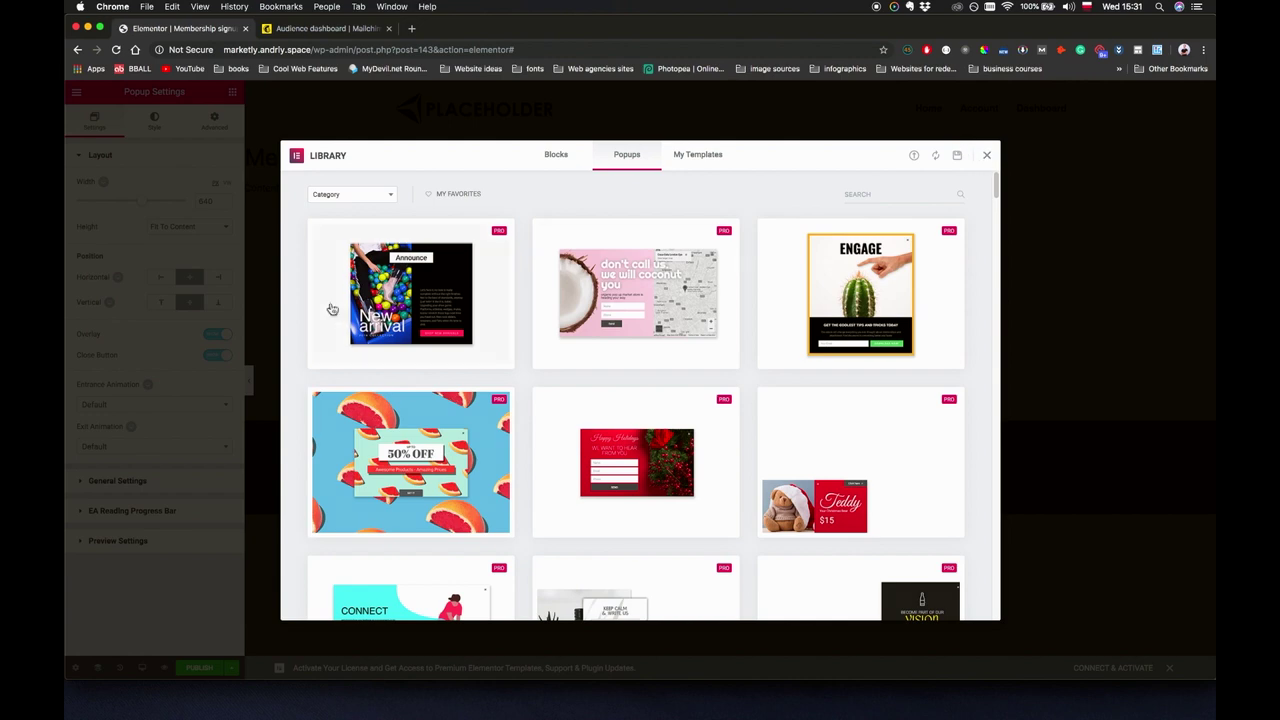
# Scroll through the ready-made popup designs, close the library, and add a new section.
pyautogui.scroll(-10, 677, 509)
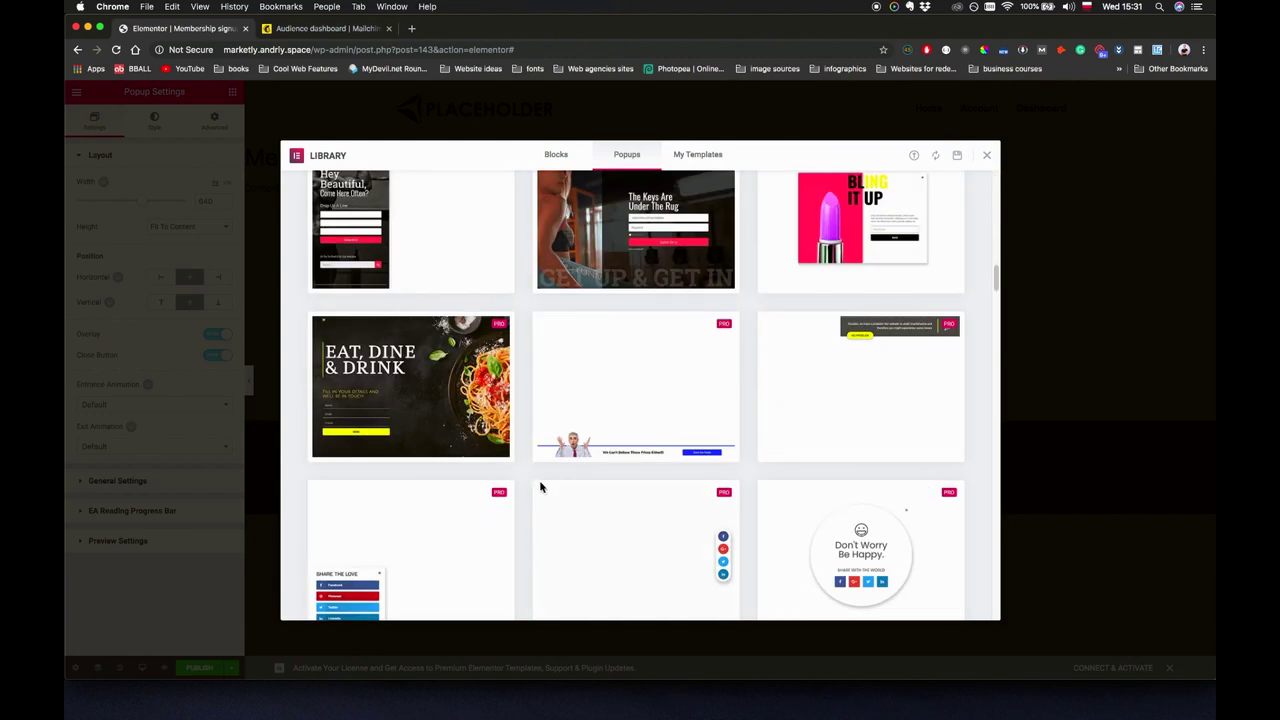
pyautogui.scroll(-5, 700, 420)
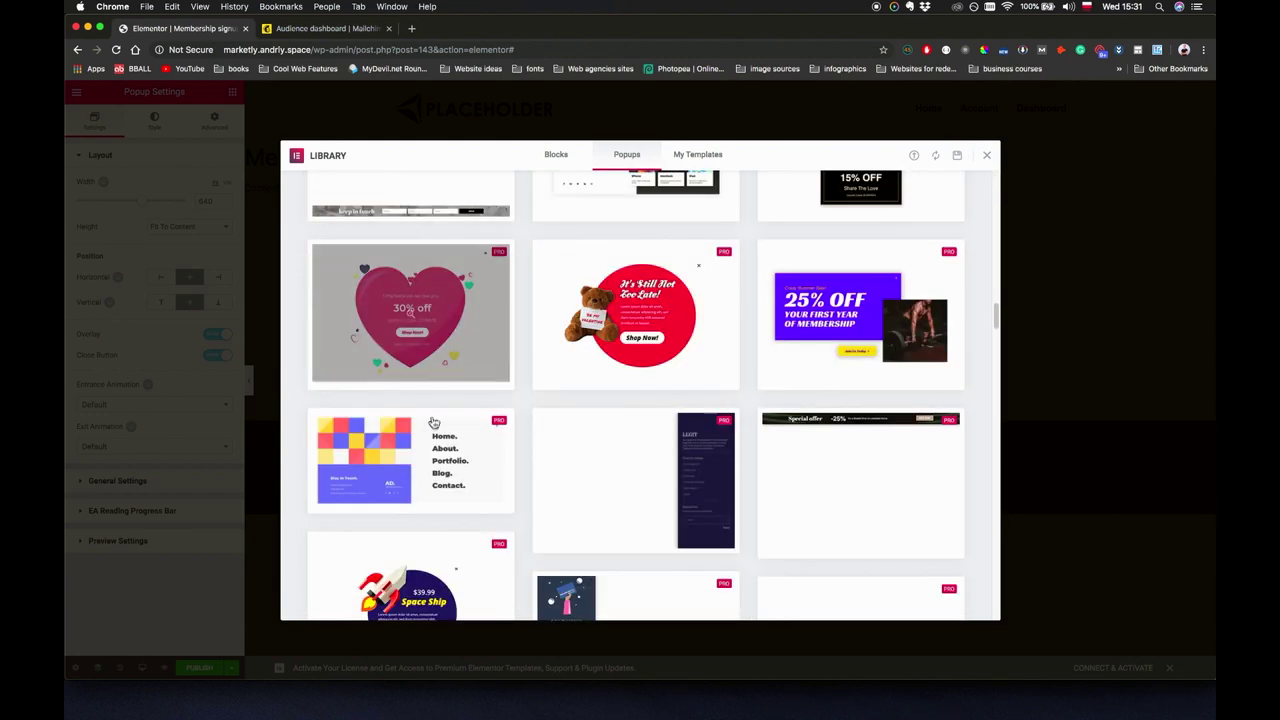
pyautogui.scroll(15, 433, 423)
pyautogui.click(988, 157)
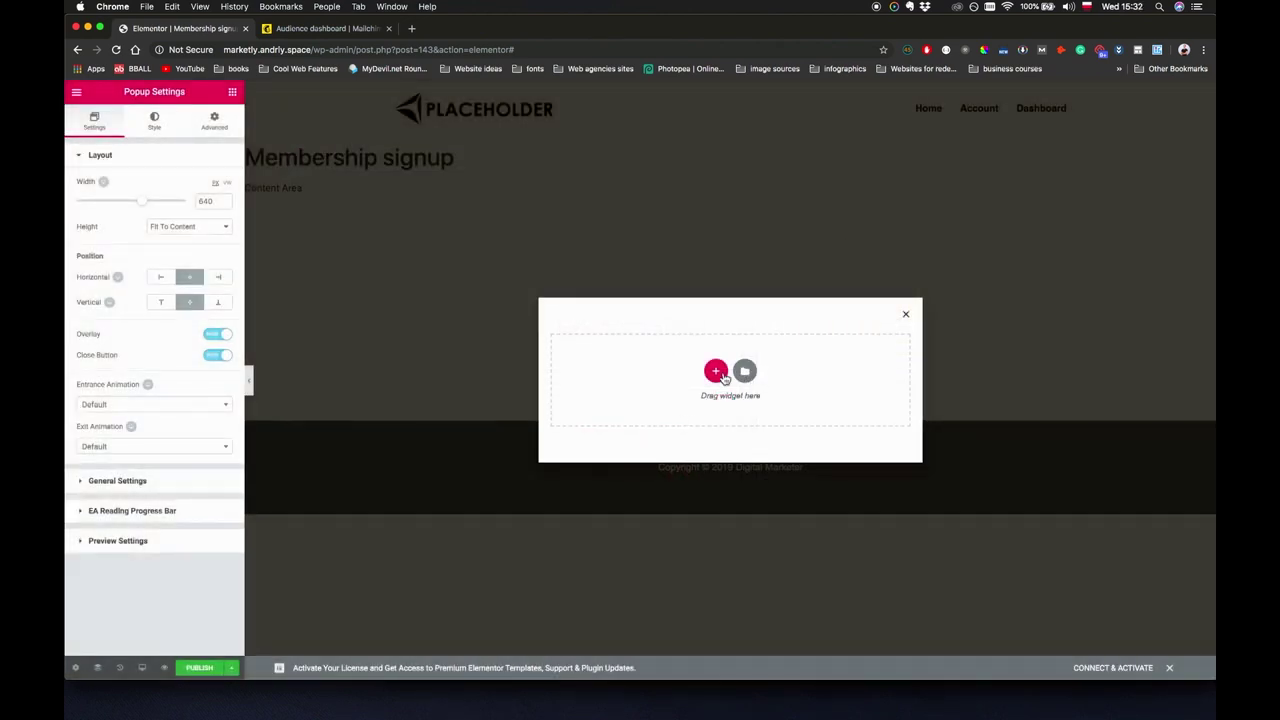
pyautogui.click(716, 372)
# Make the section single-column with unlinked padding of 30 top and 30 bottom.
pyautogui.click(591, 371)
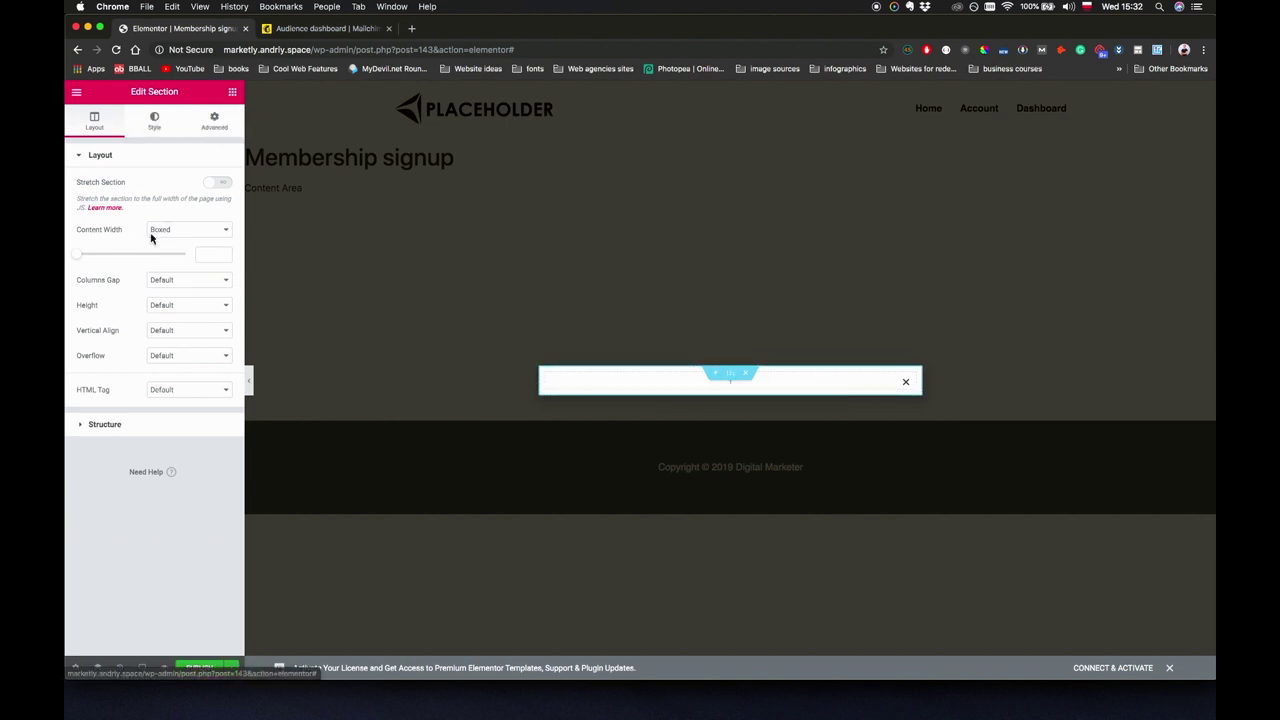
pyautogui.click(214, 120)
pyautogui.click(224, 254)
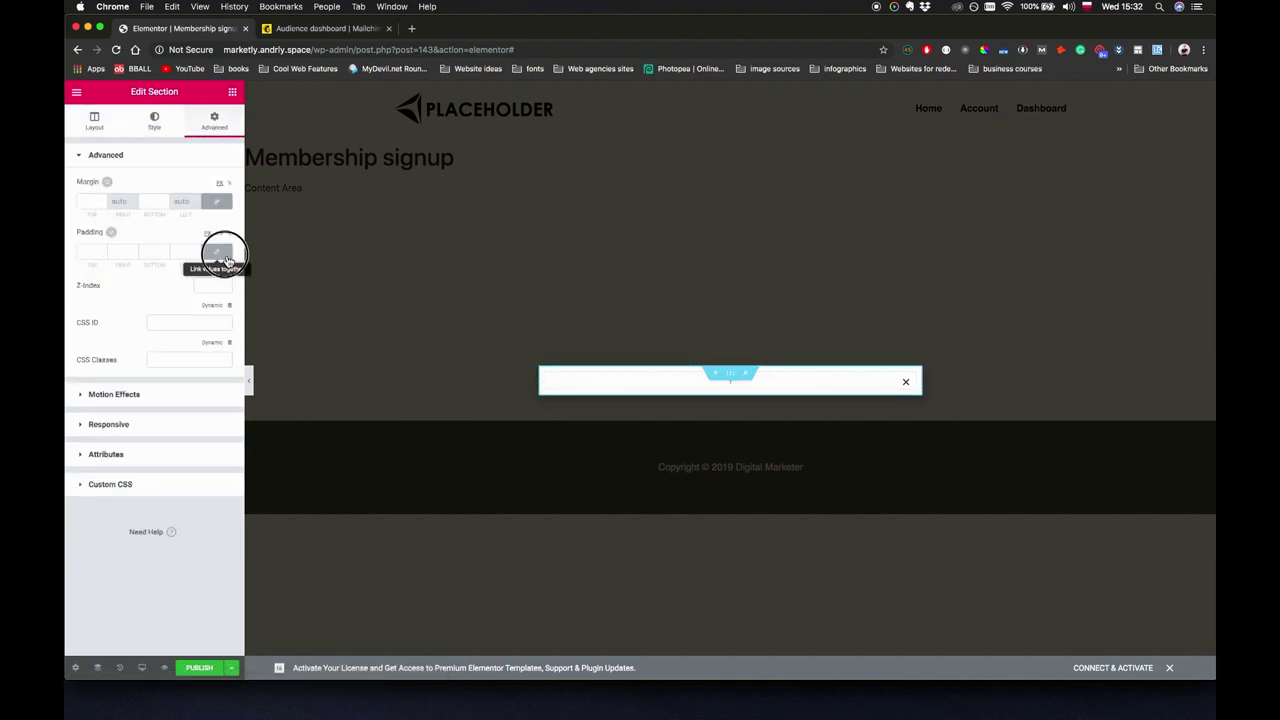
pyautogui.click(87, 251)
pyautogui.write('30')
pyautogui.click(150, 251)
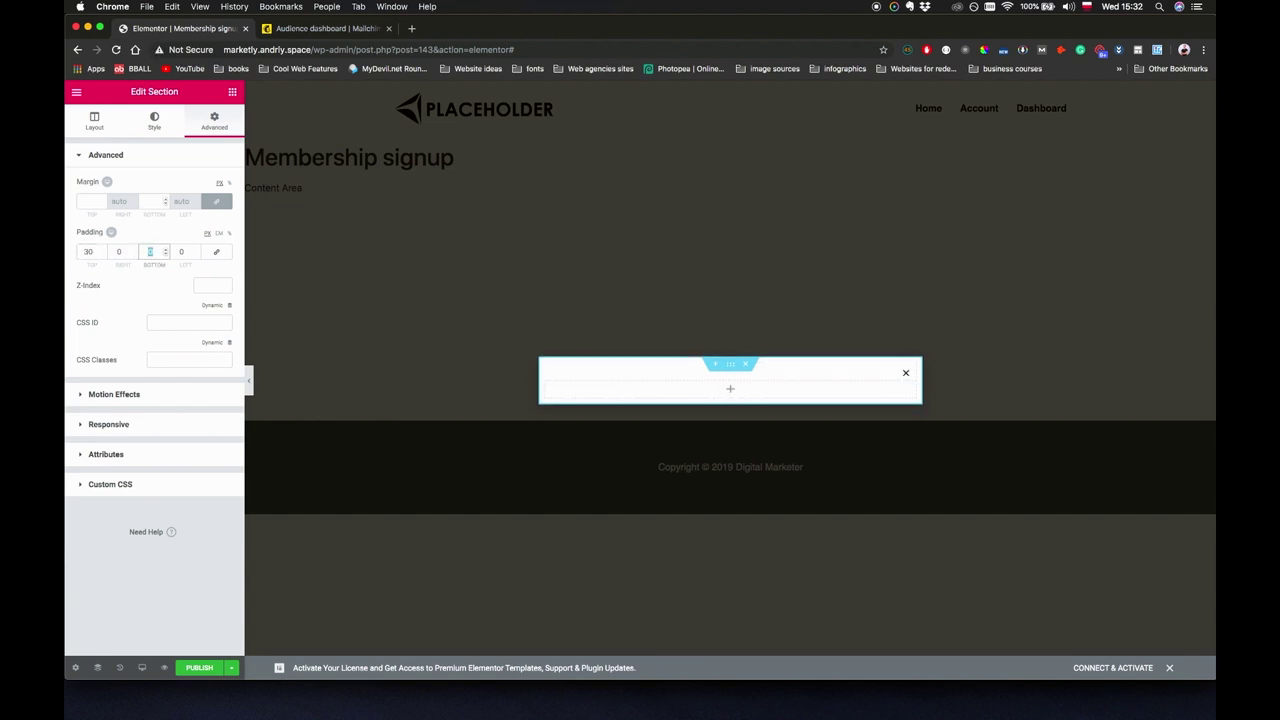
pyautogui.write('30')
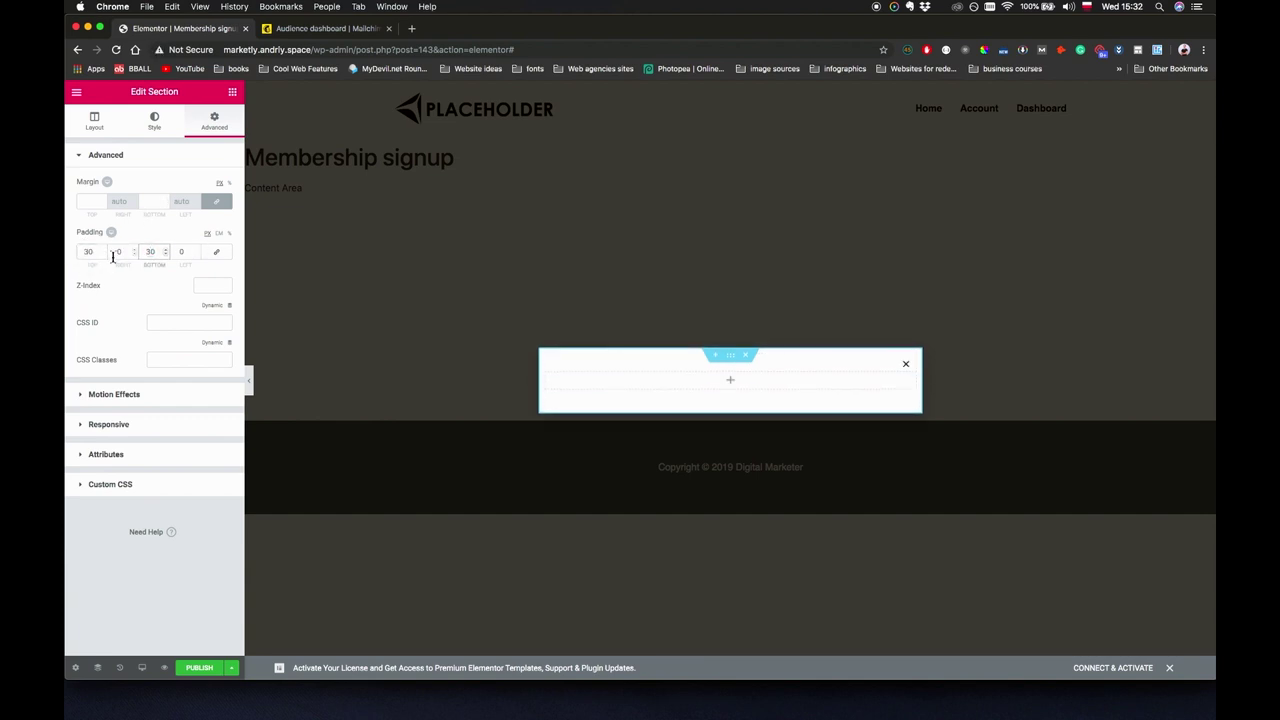
pyautogui.click(113, 252)
pyautogui.press('Tab')
pyautogui.press('Tab')
pyautogui.click(232, 91)
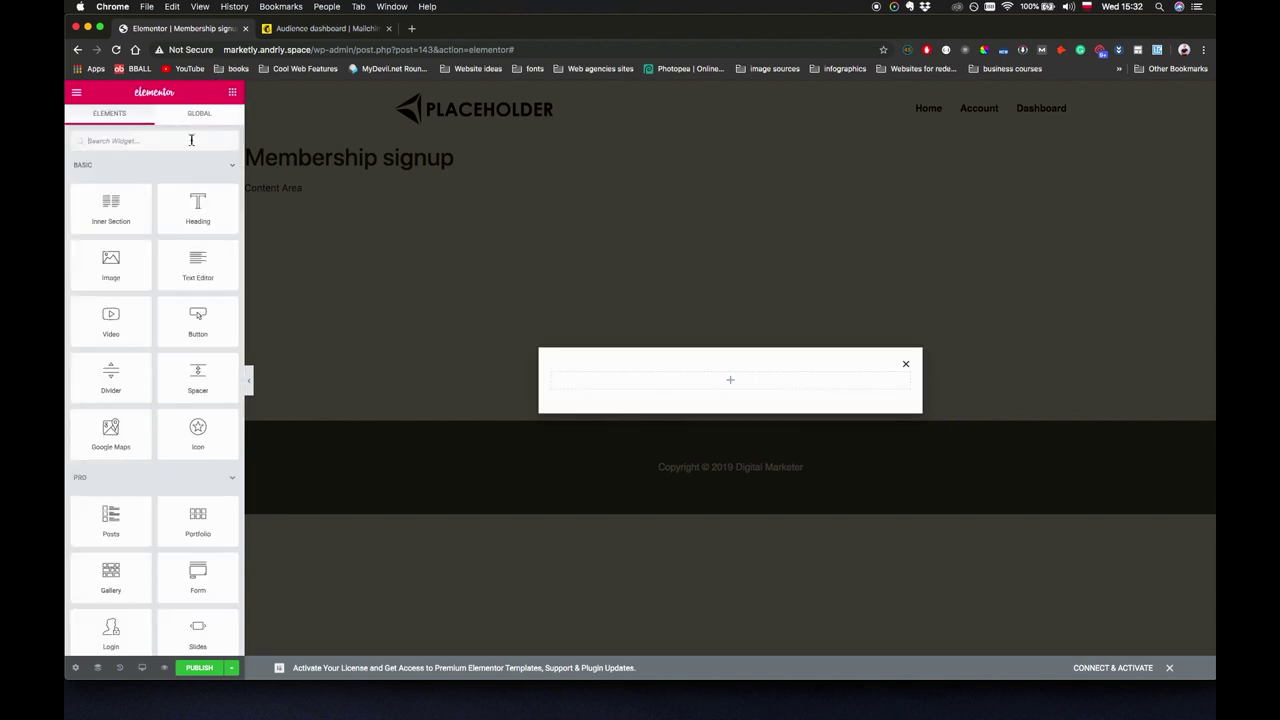
# Drag a Default-type Progress Bar widget into the empty section.
pyautogui.click(137, 140)
pyautogui.write('progr')
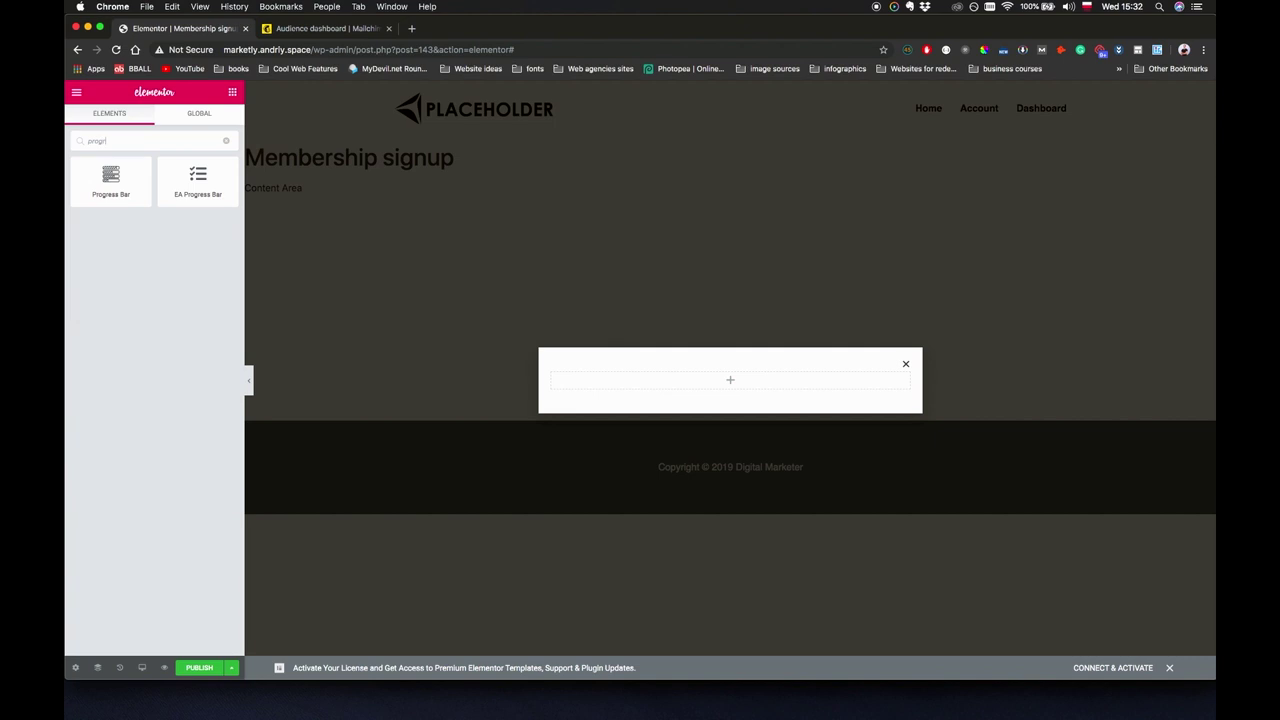
pyautogui.moveTo(109, 186); pyautogui.dragTo(705, 386)
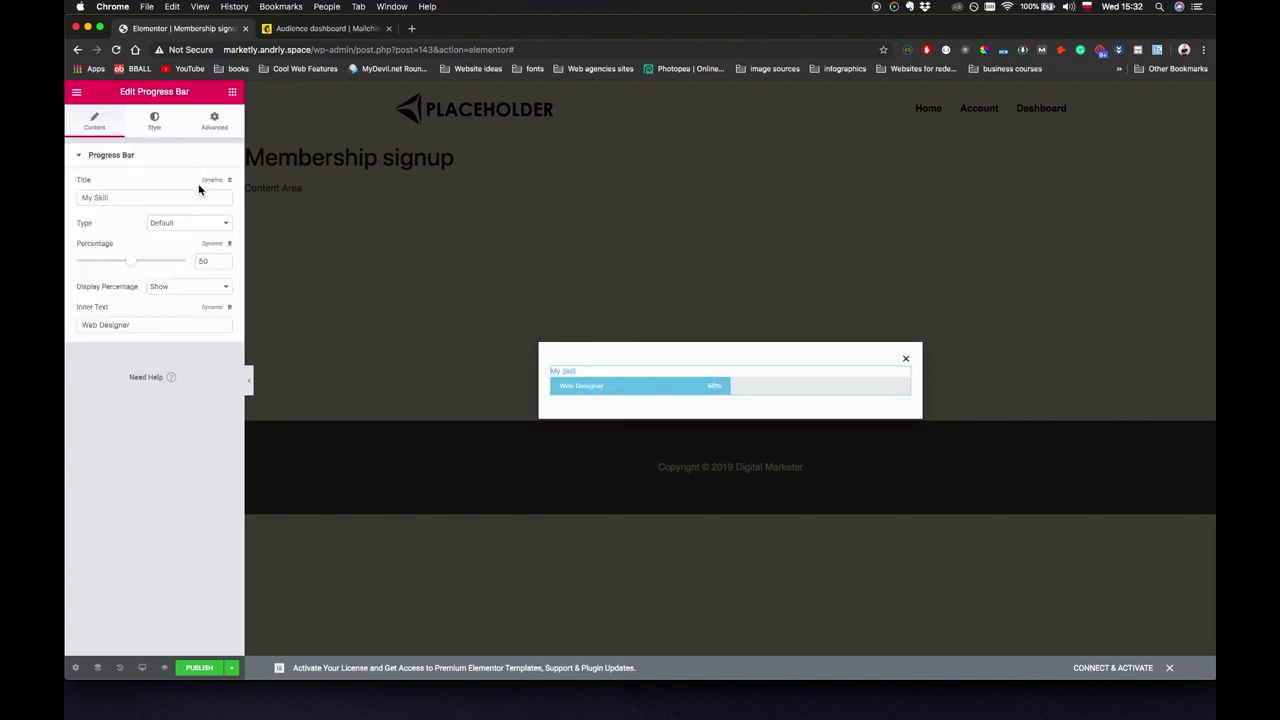
pyautogui.click(183, 229)
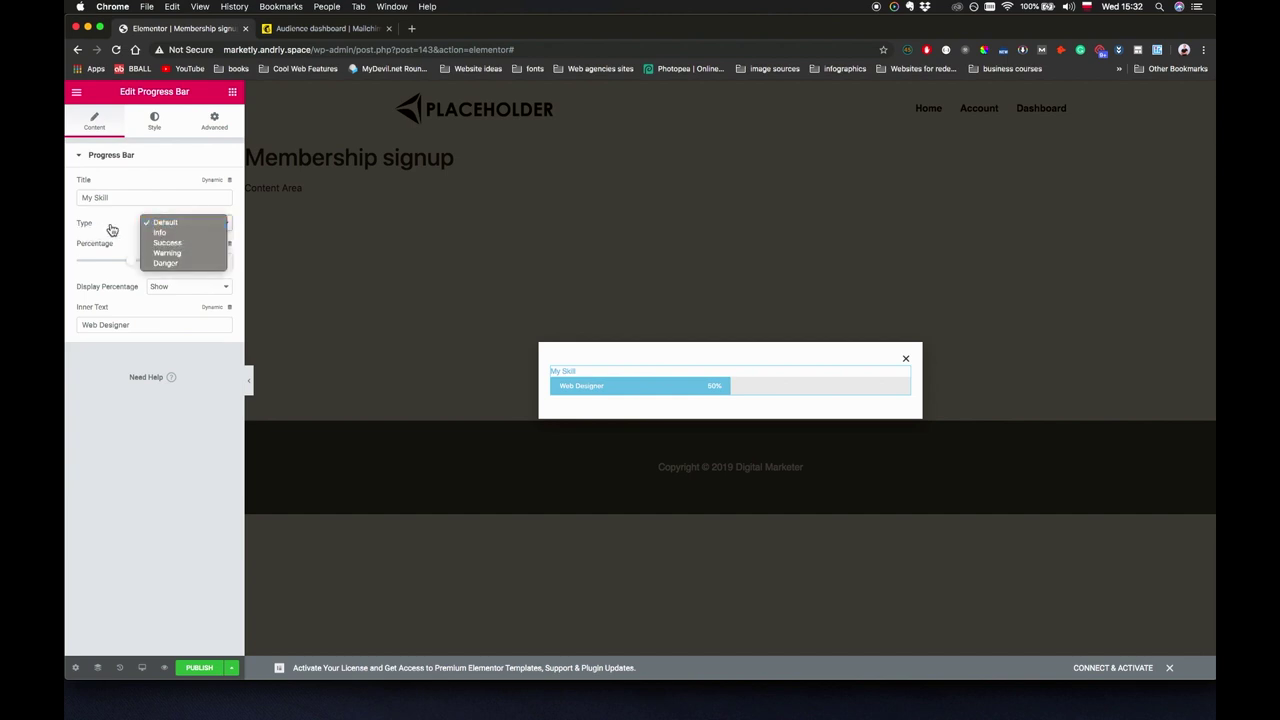
pyautogui.click(112, 352)
# Change the progress bar's inner text to 'Almost there...'.
pyautogui.click(144, 327)
pyautogui.press('super+a')
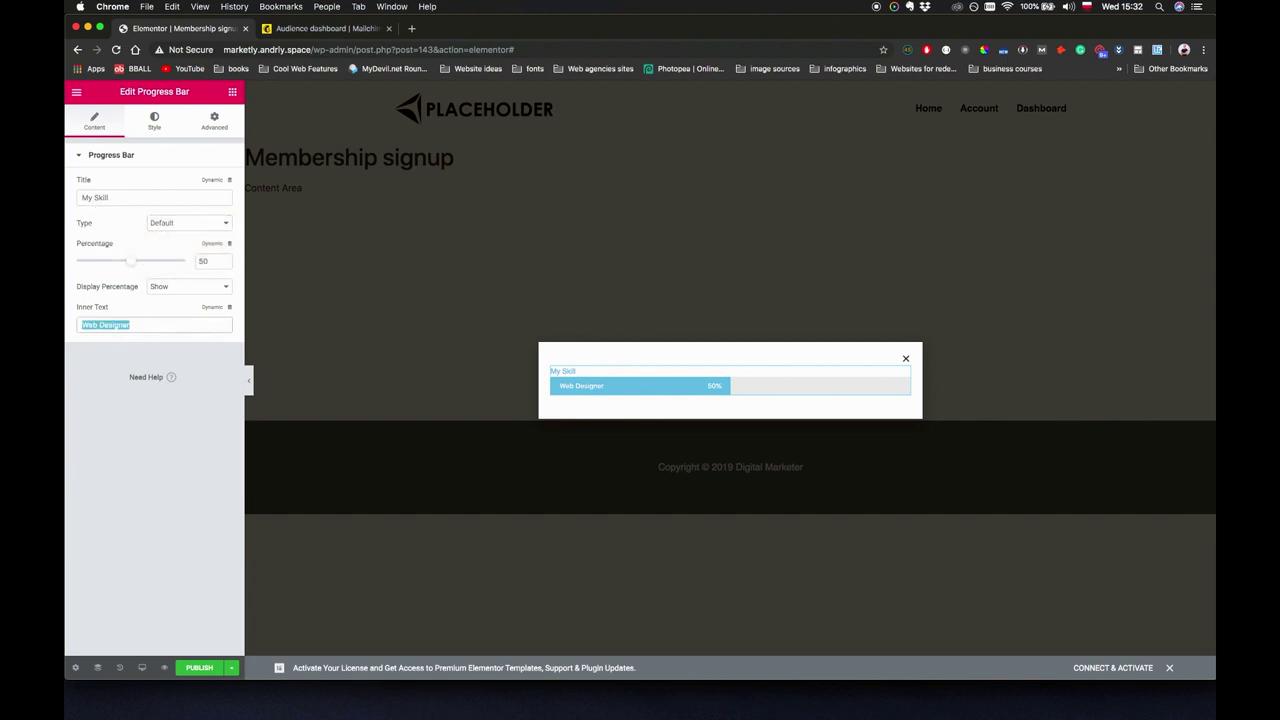
pyautogui.write('Alm')
pyautogui.press('BackSpace')
pyautogui.press('BackSpace')
pyautogui.press('BackSpace')
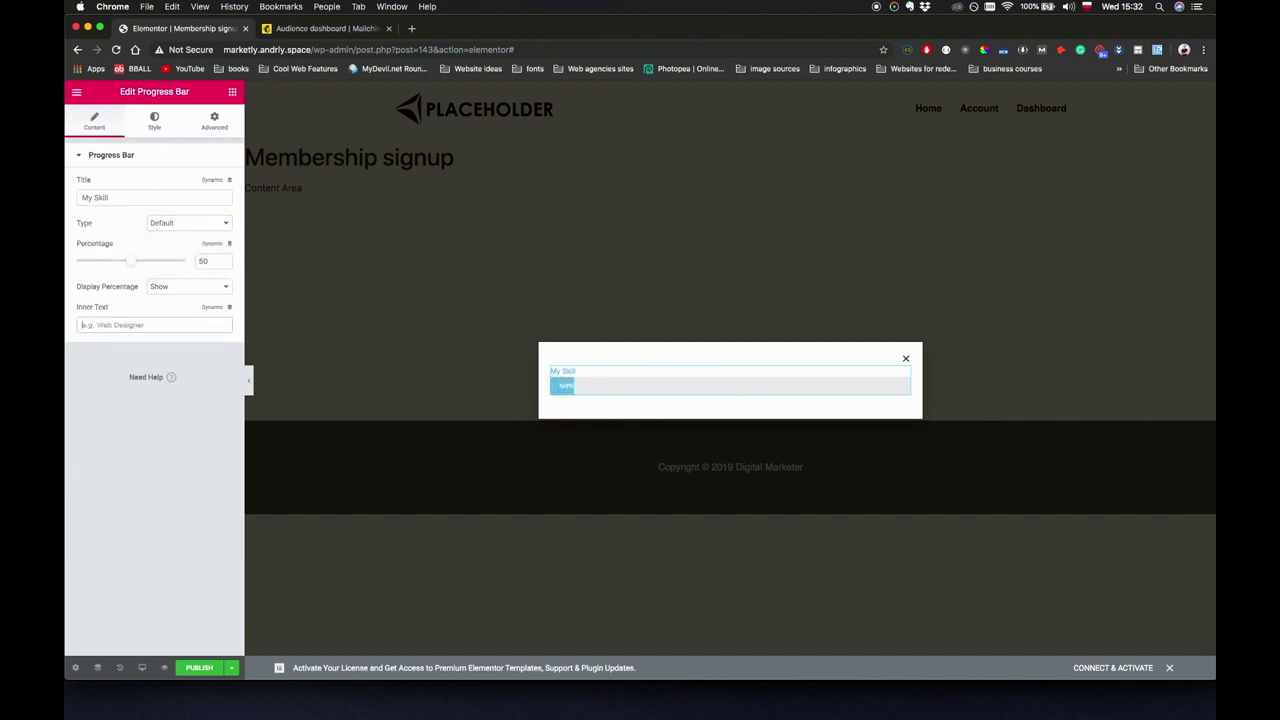
pyautogui.write('Almost t')
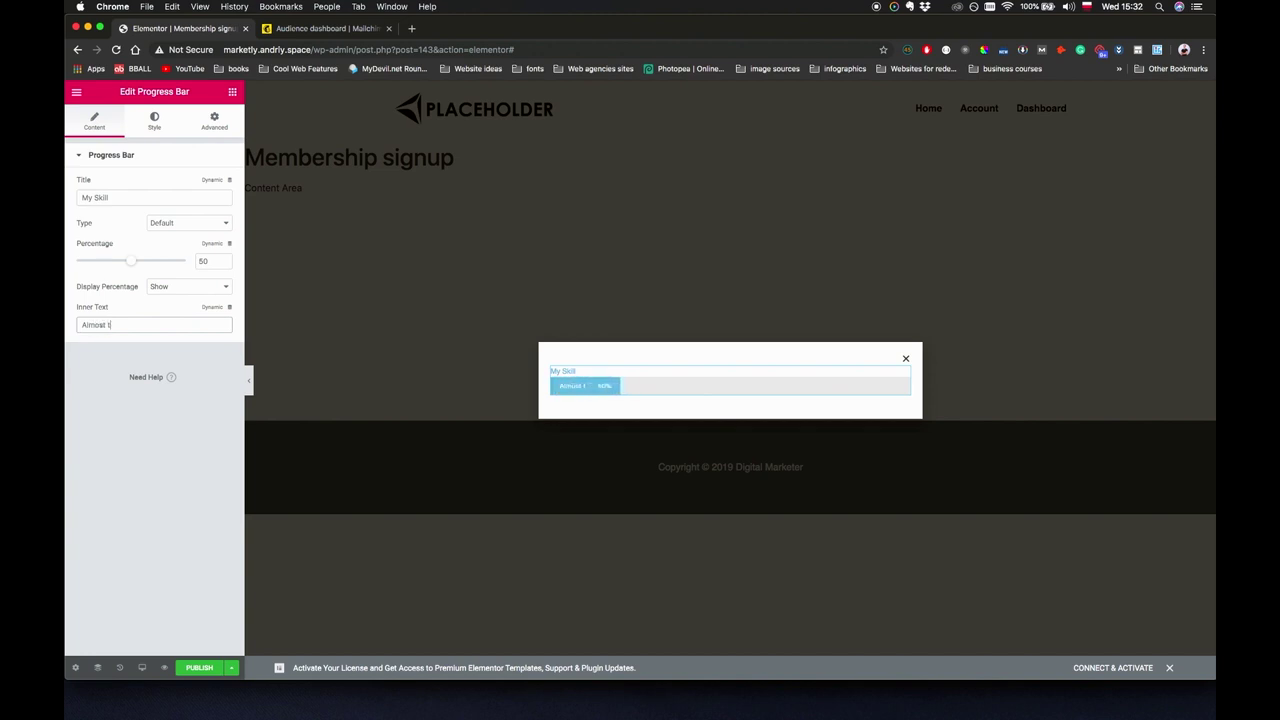
pyautogui.write('here...')
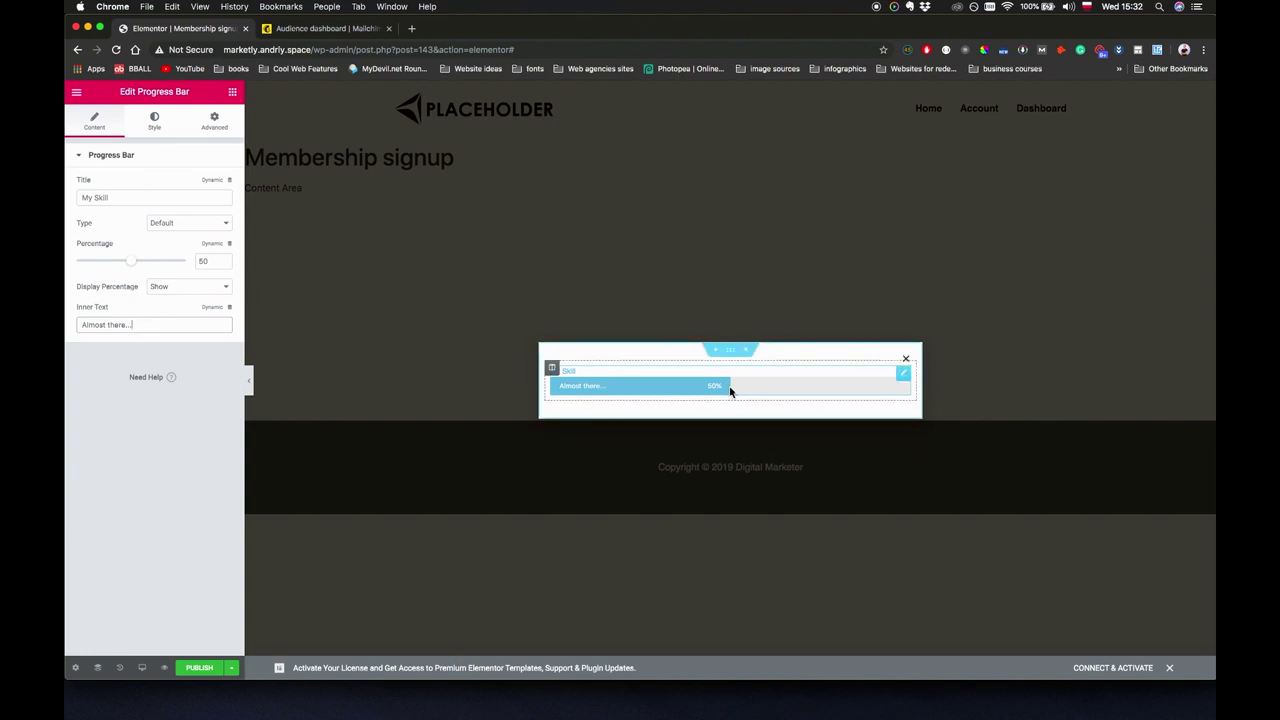
# Delete the 'My Skill' title and give the progress bar a green fill colour.
pyautogui.tripleClick(137, 196)
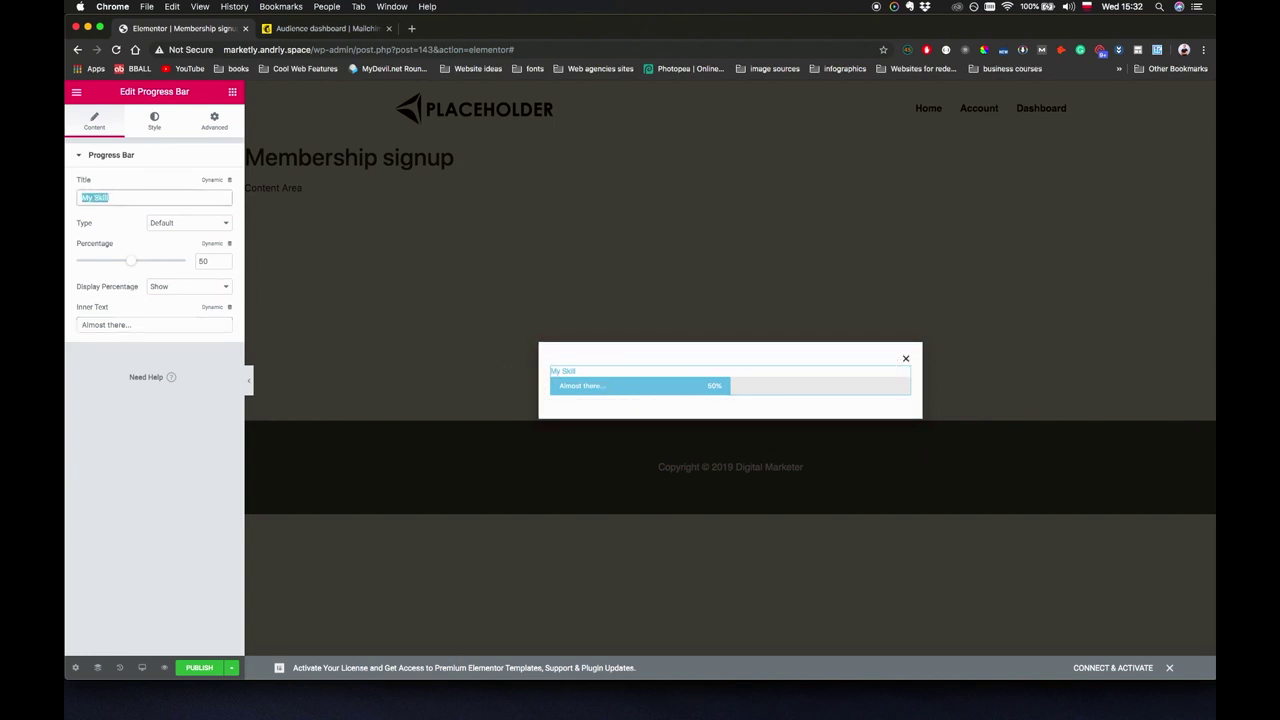
pyautogui.press('BackSpace')
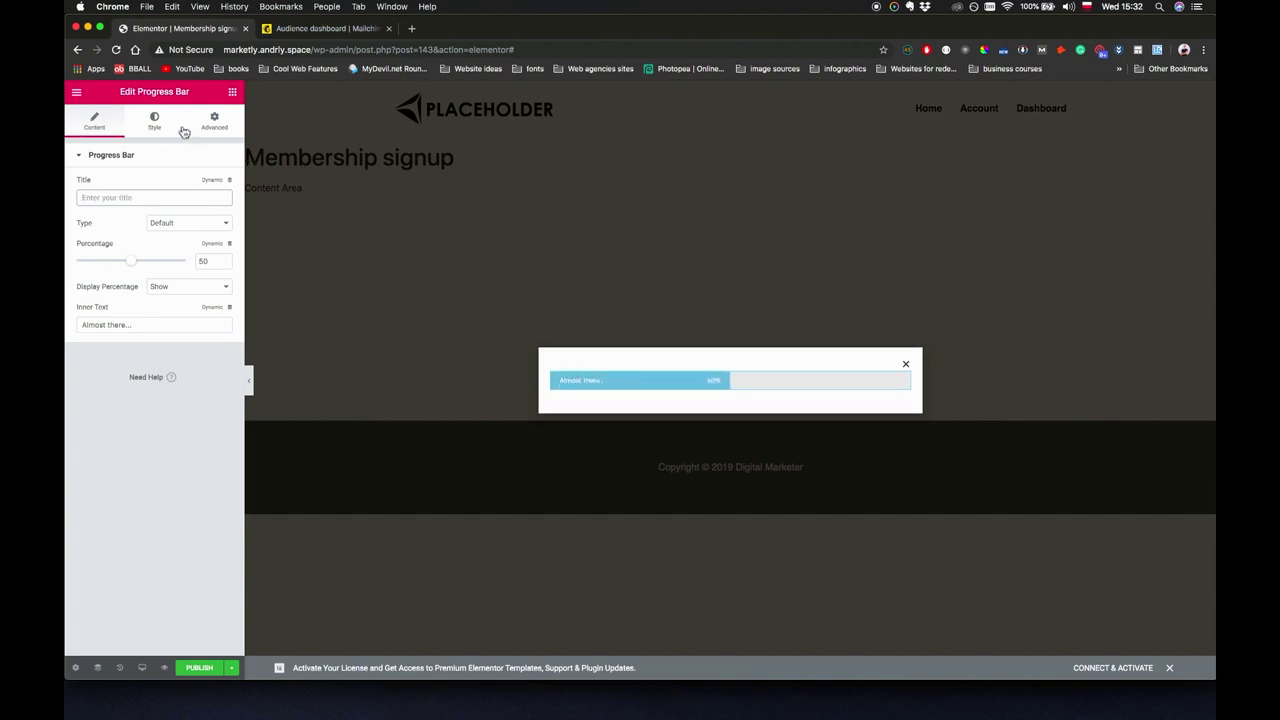
pyautogui.click(153, 120)
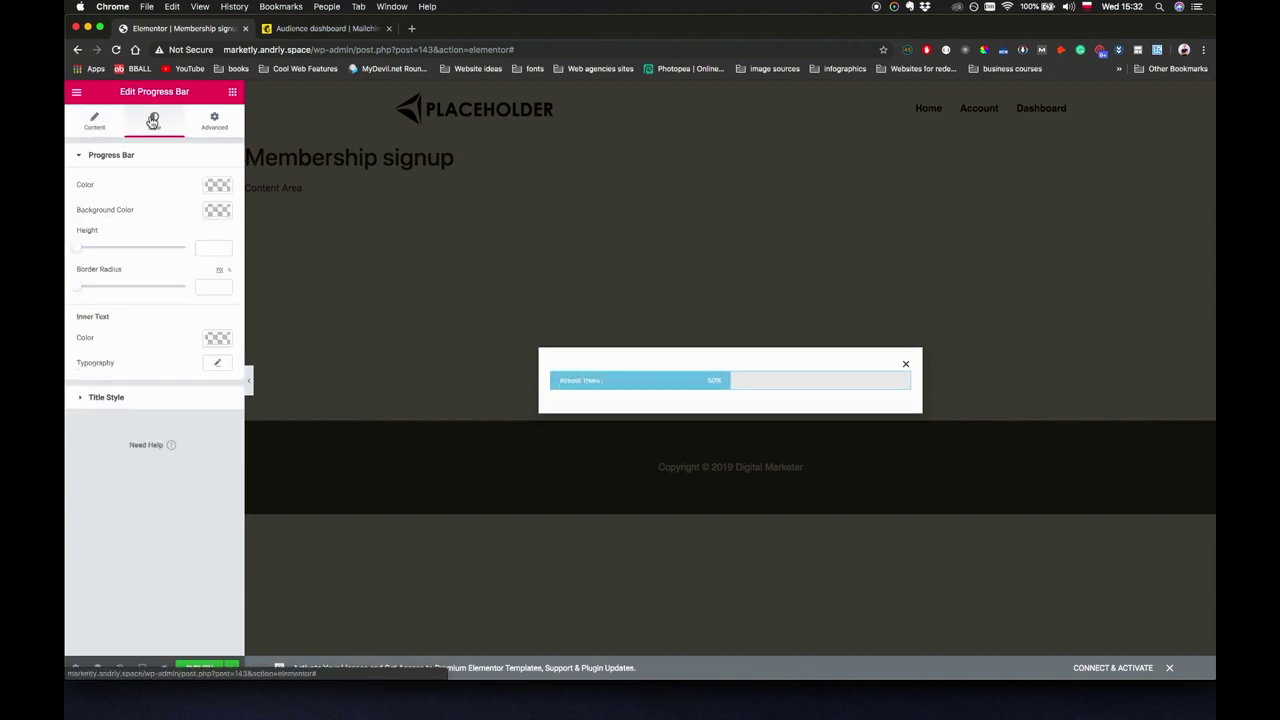
pyautogui.click(218, 211)
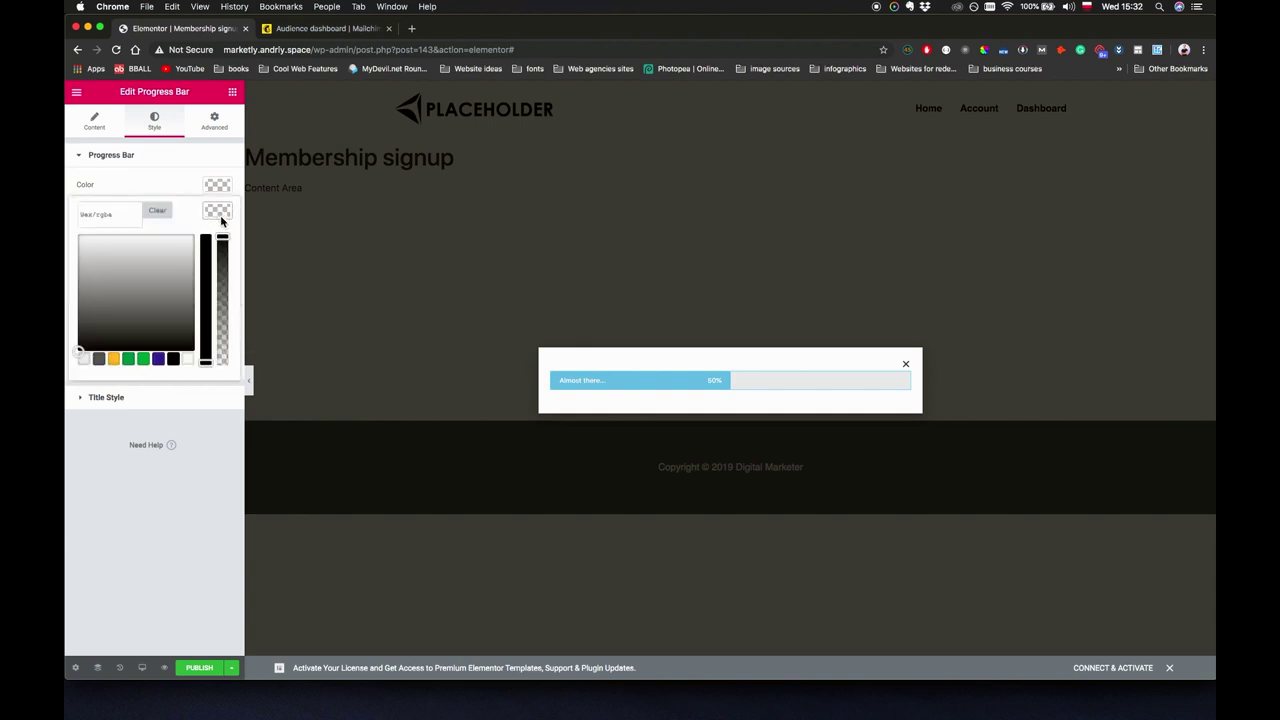
pyautogui.click(129, 360)
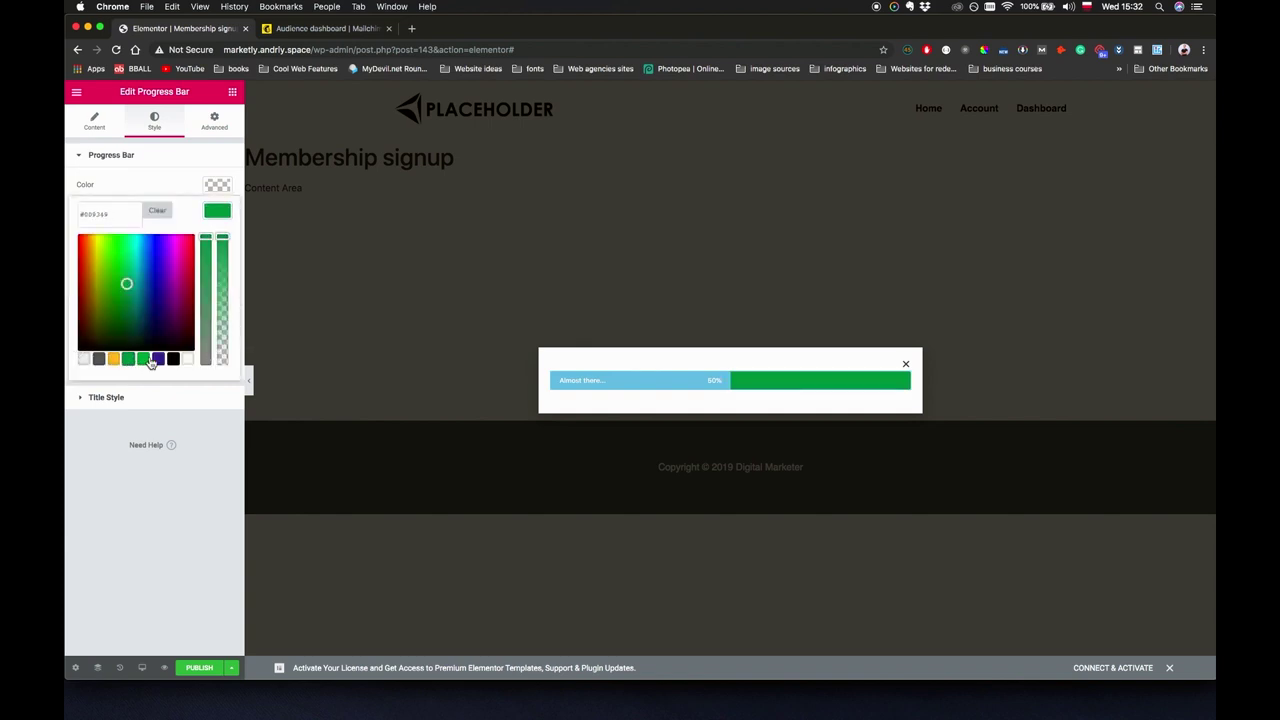
pyautogui.click(157, 211)
pyautogui.click(171, 182)
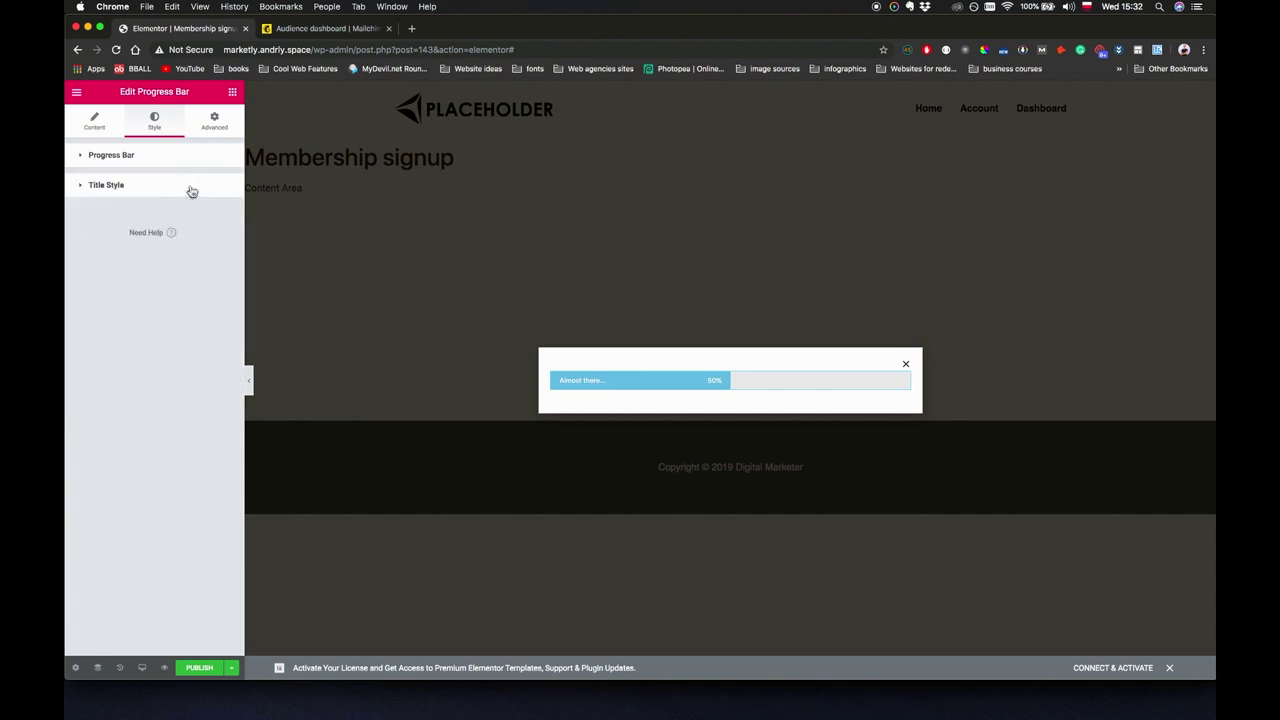
pyautogui.click(171, 170)
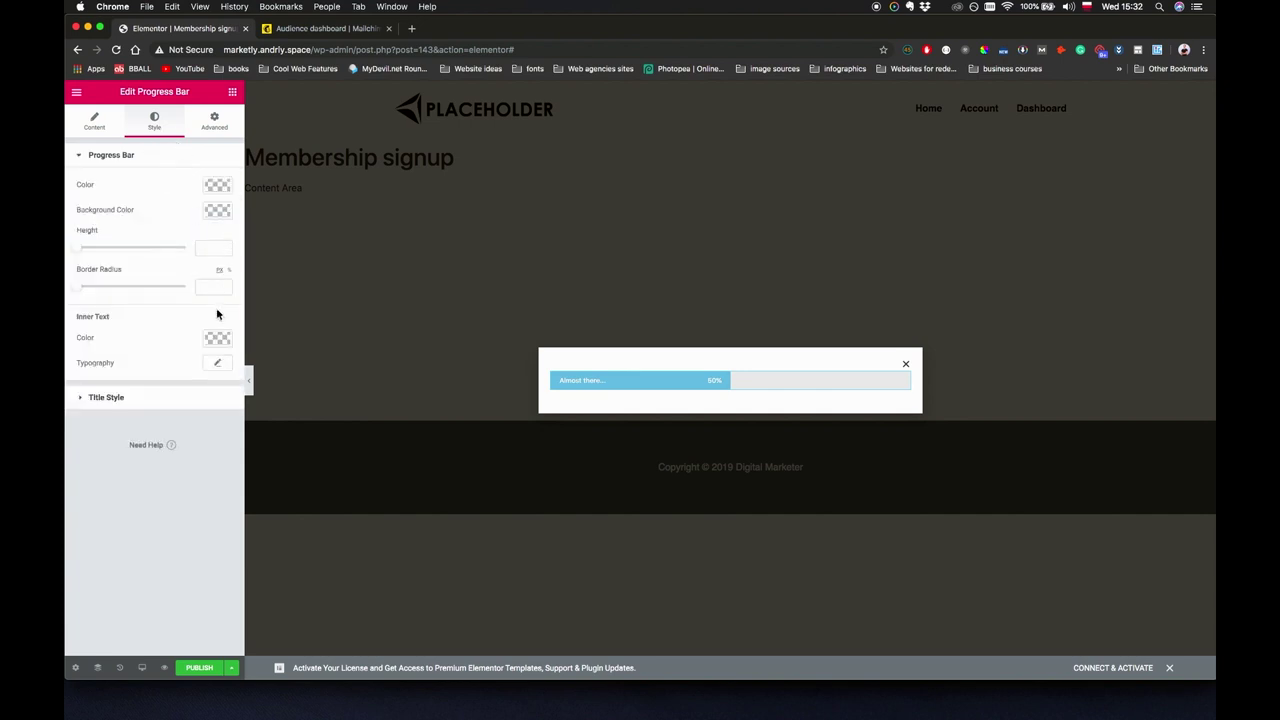
pyautogui.click(216, 186)
pyautogui.click(143, 333)
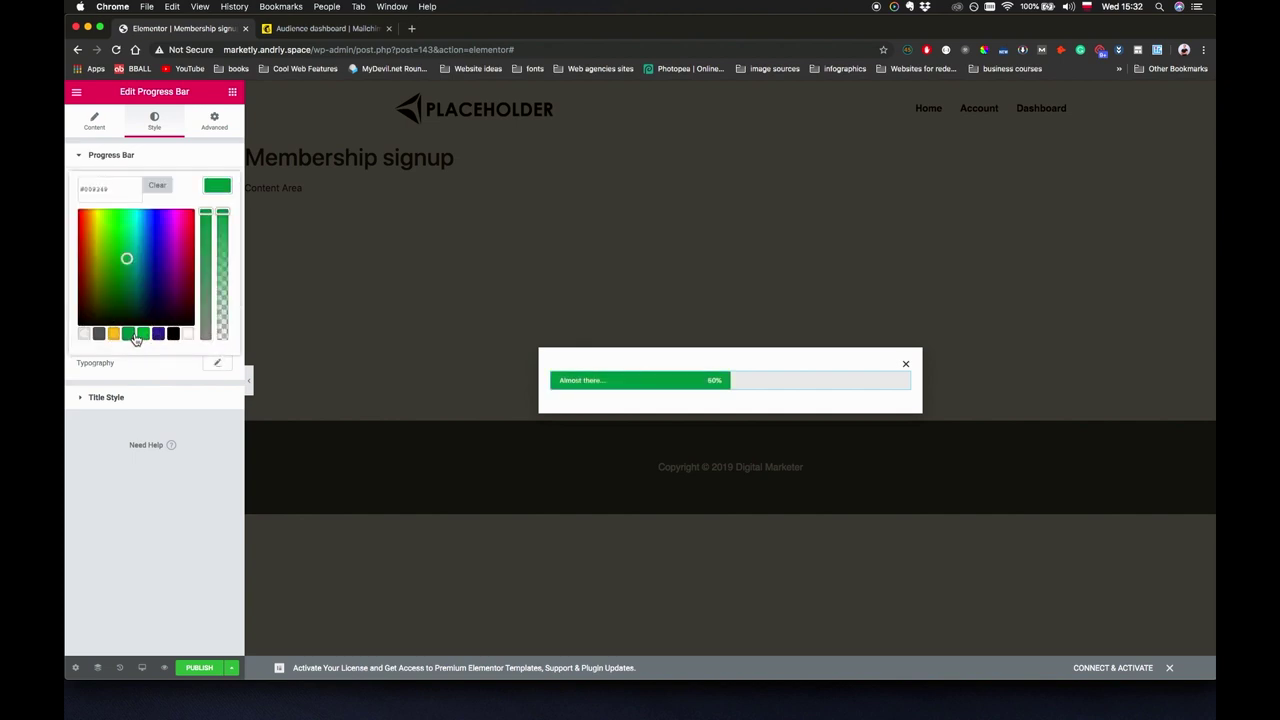
pyautogui.click(192, 457)
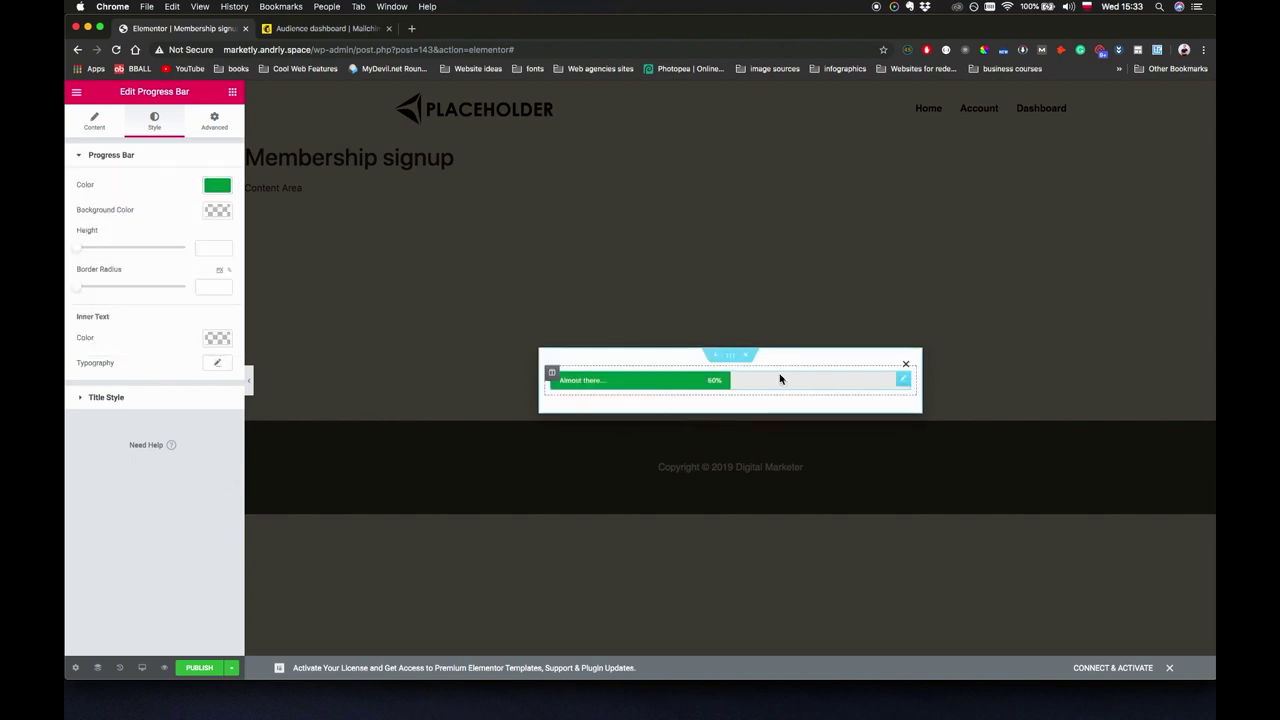
# Set the progress bar's bottom margin to 10.
pyautogui.click(214, 120)
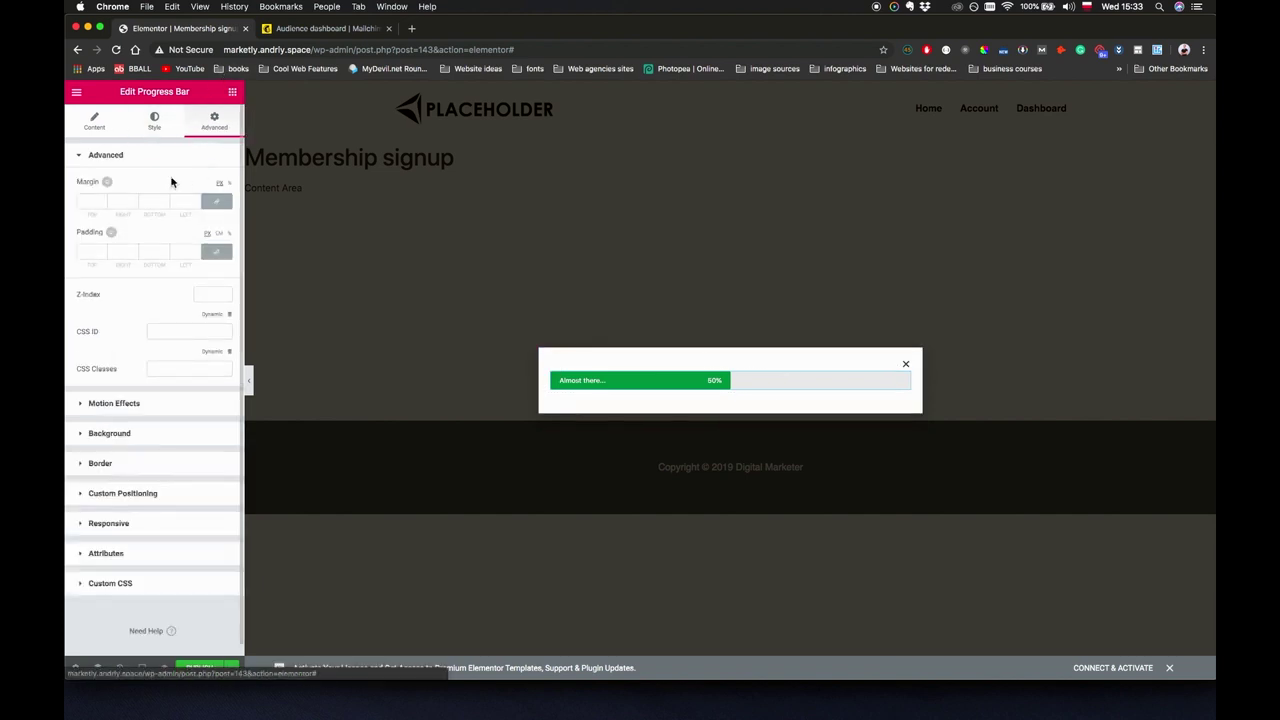
pyautogui.click(140, 203)
pyautogui.write('10')
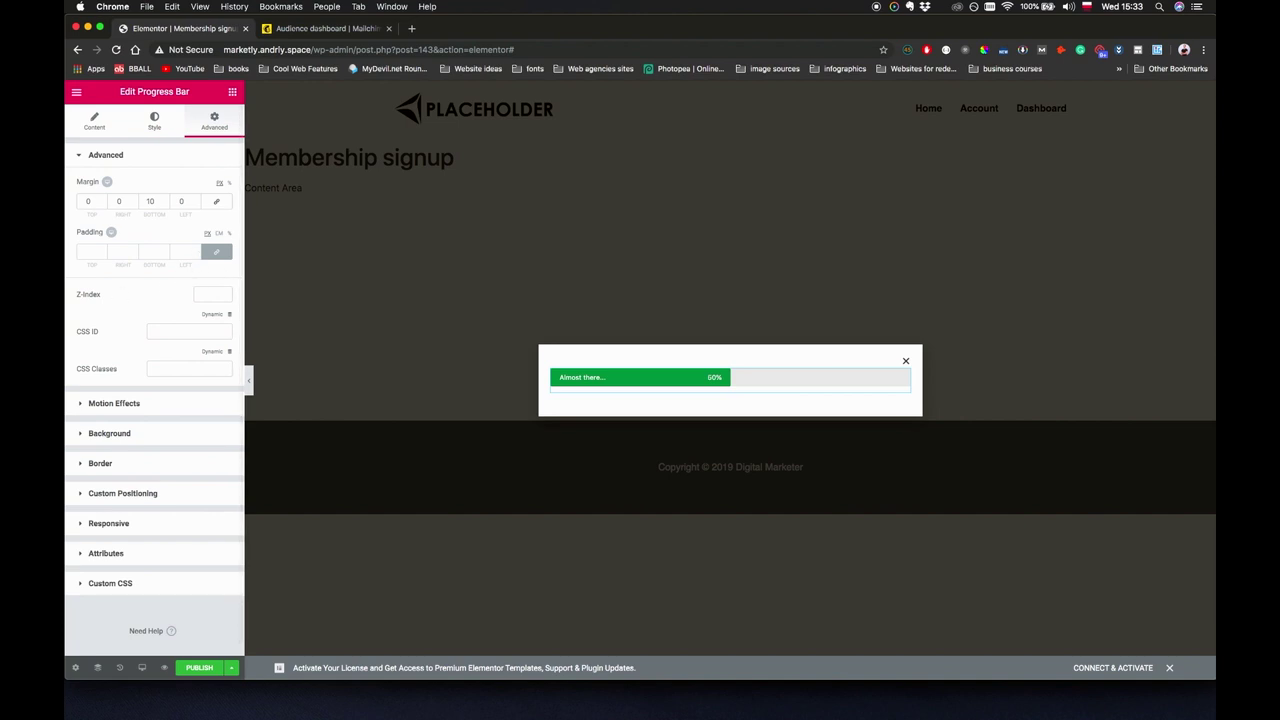
pyautogui.click(232, 91)
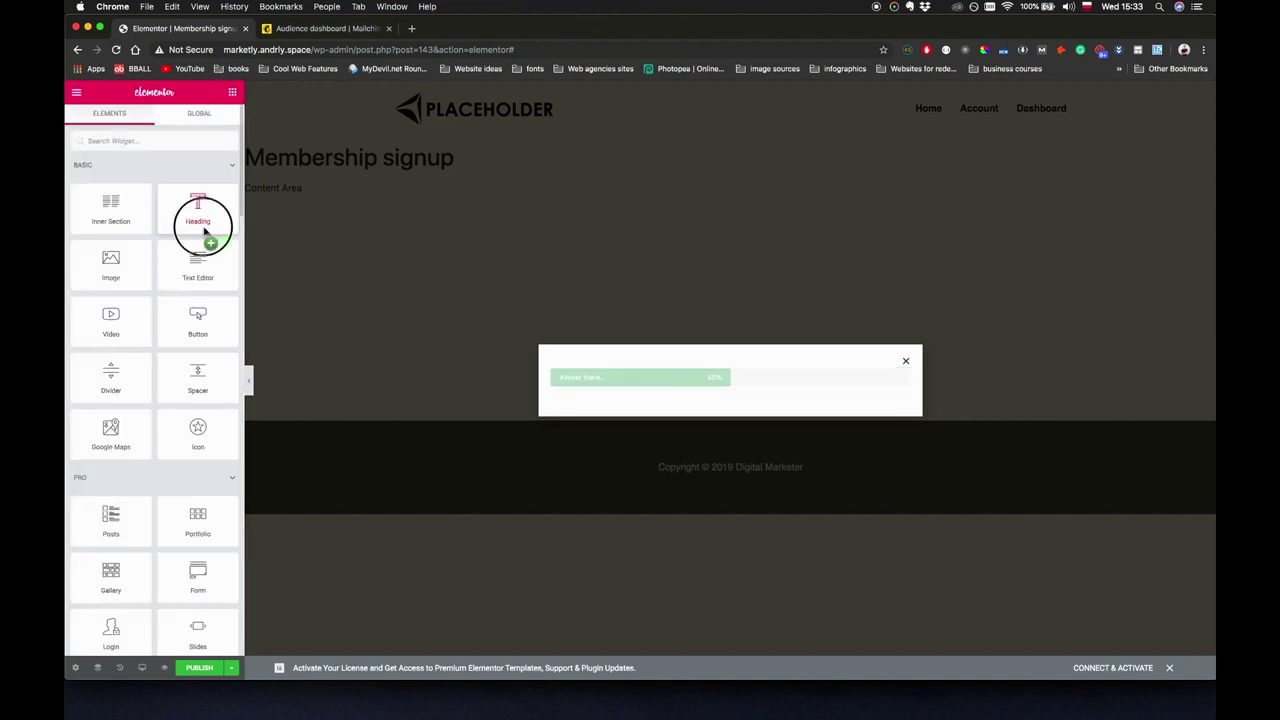
# Add a centred H4 heading reading FREE GUIDE: "Become a top digital marketer in less than 30 days".
pyautogui.moveTo(200, 222); pyautogui.dragTo(751, 392)
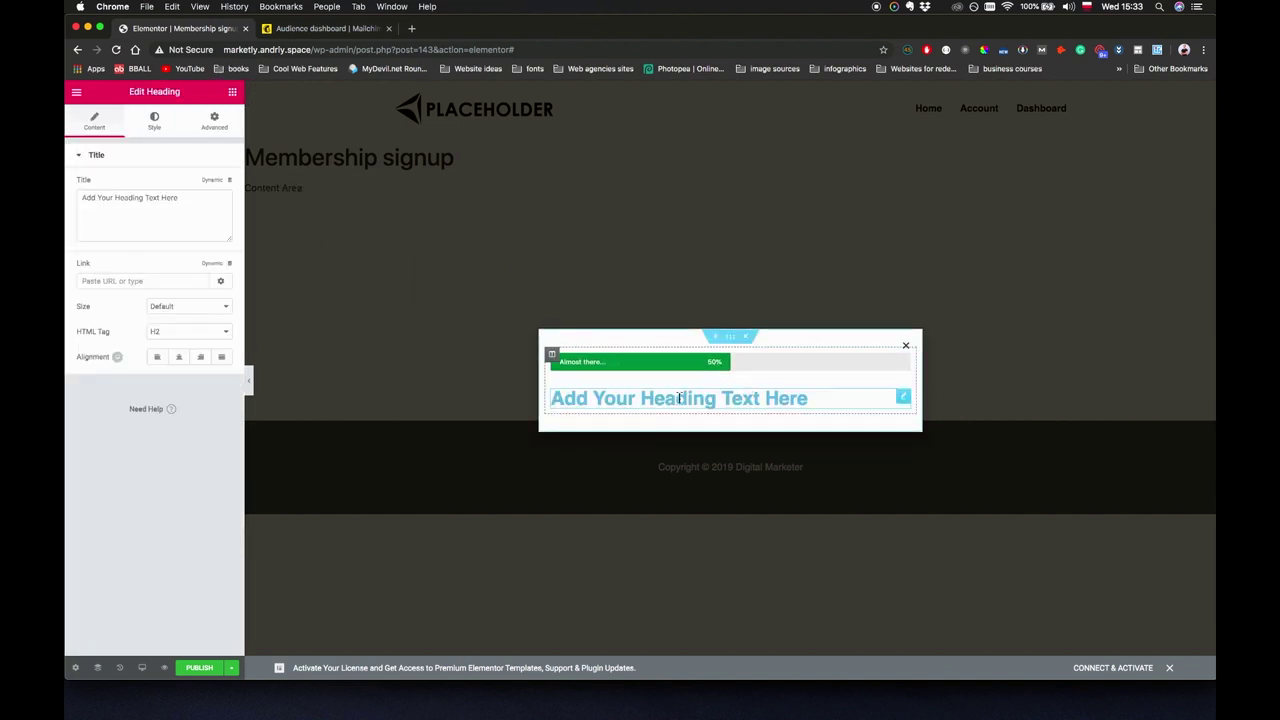
pyautogui.tripleClick(150, 198)
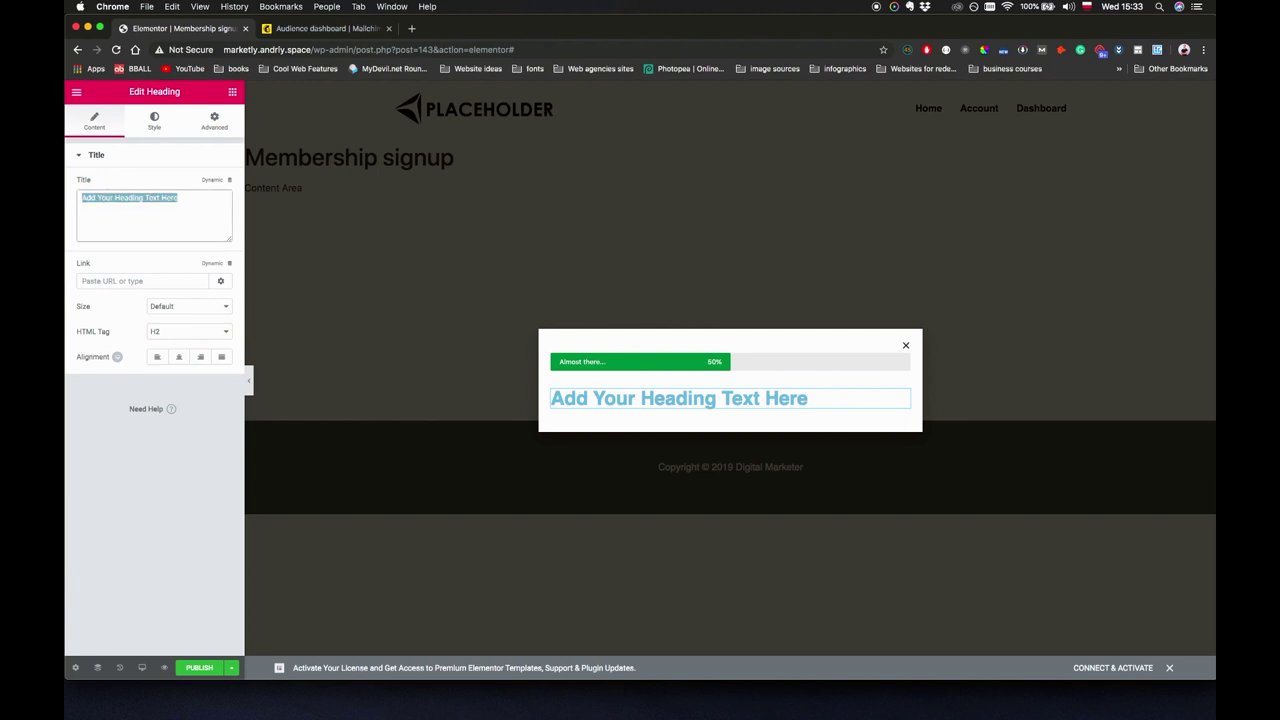
pyautogui.write('FREE GY')
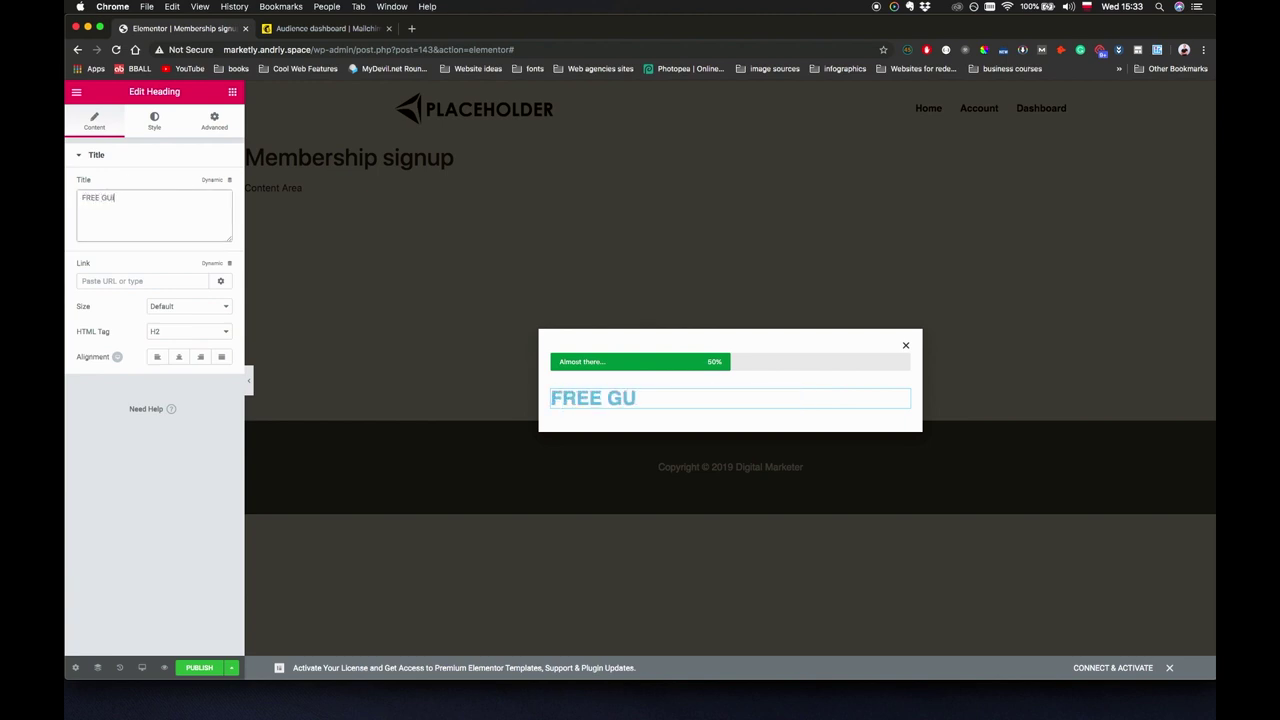
pyautogui.write('IDE: "Become a tp di')
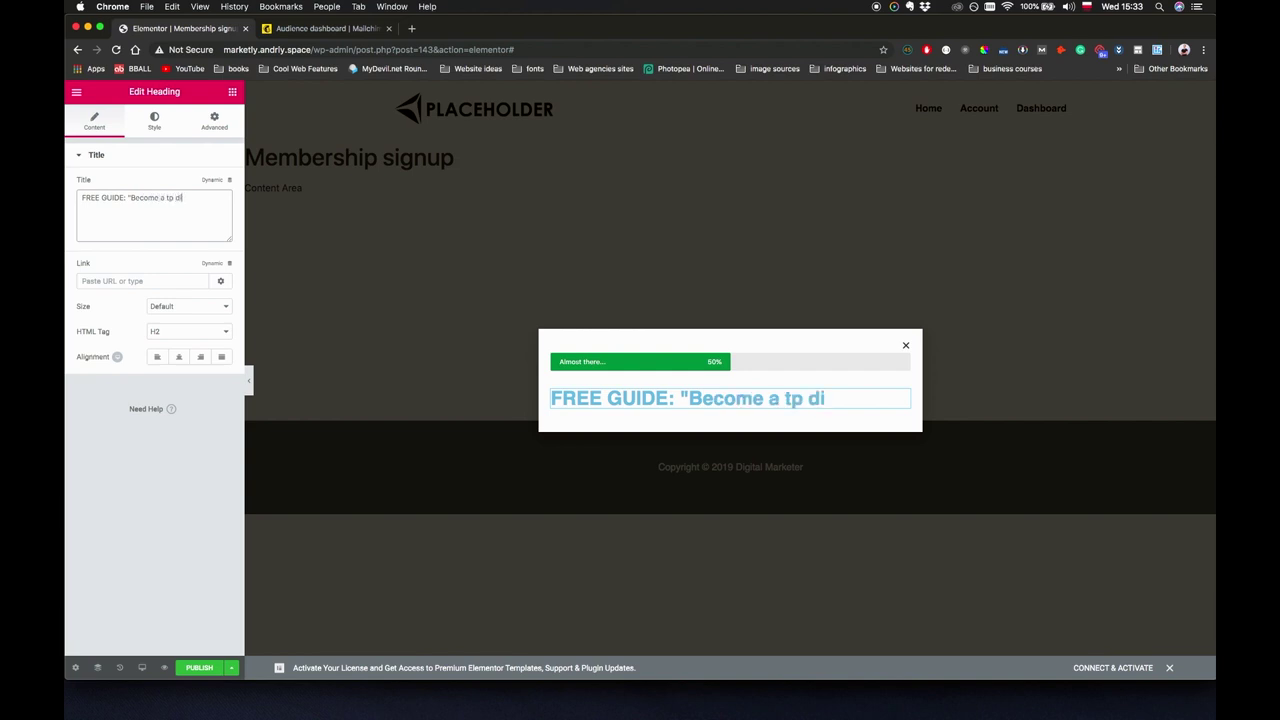
pyautogui.press('BackSpace')
pyautogui.press('BackSpace')
pyautogui.press('BackSpace')
pyautogui.press('BackSpace')
pyautogui.write('op digital ma')
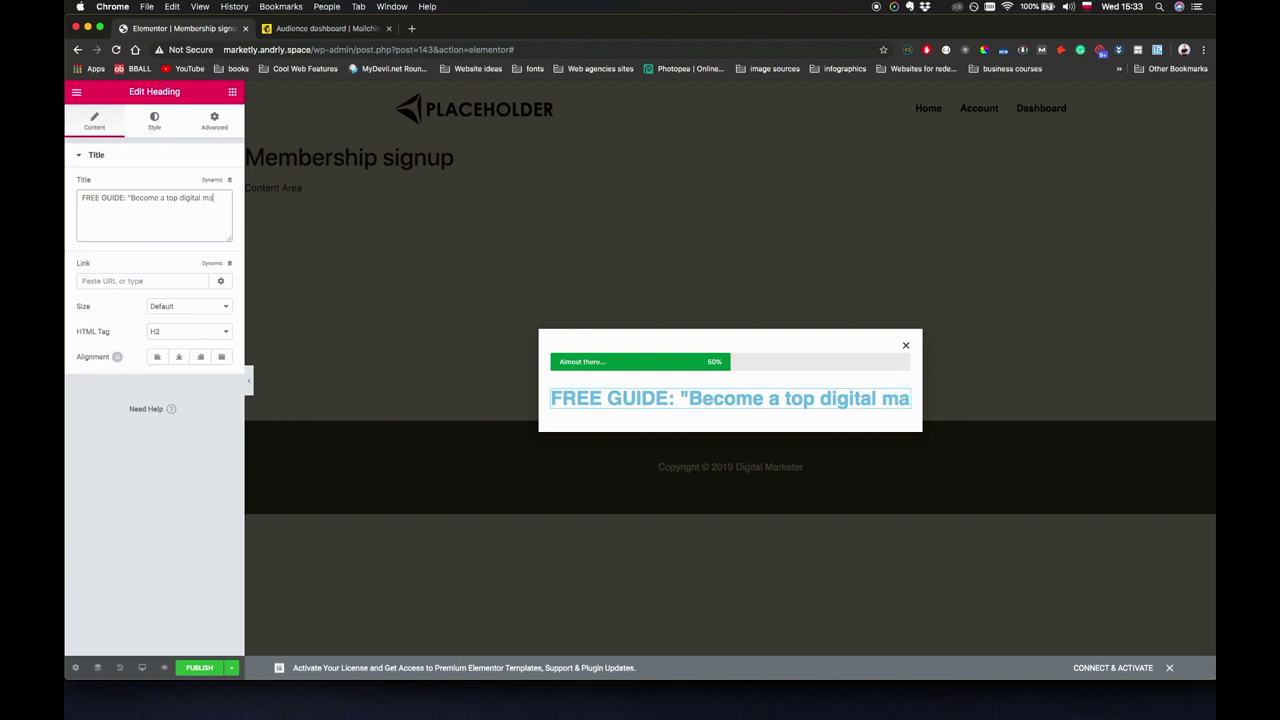
pyautogui.write('rketer in les')
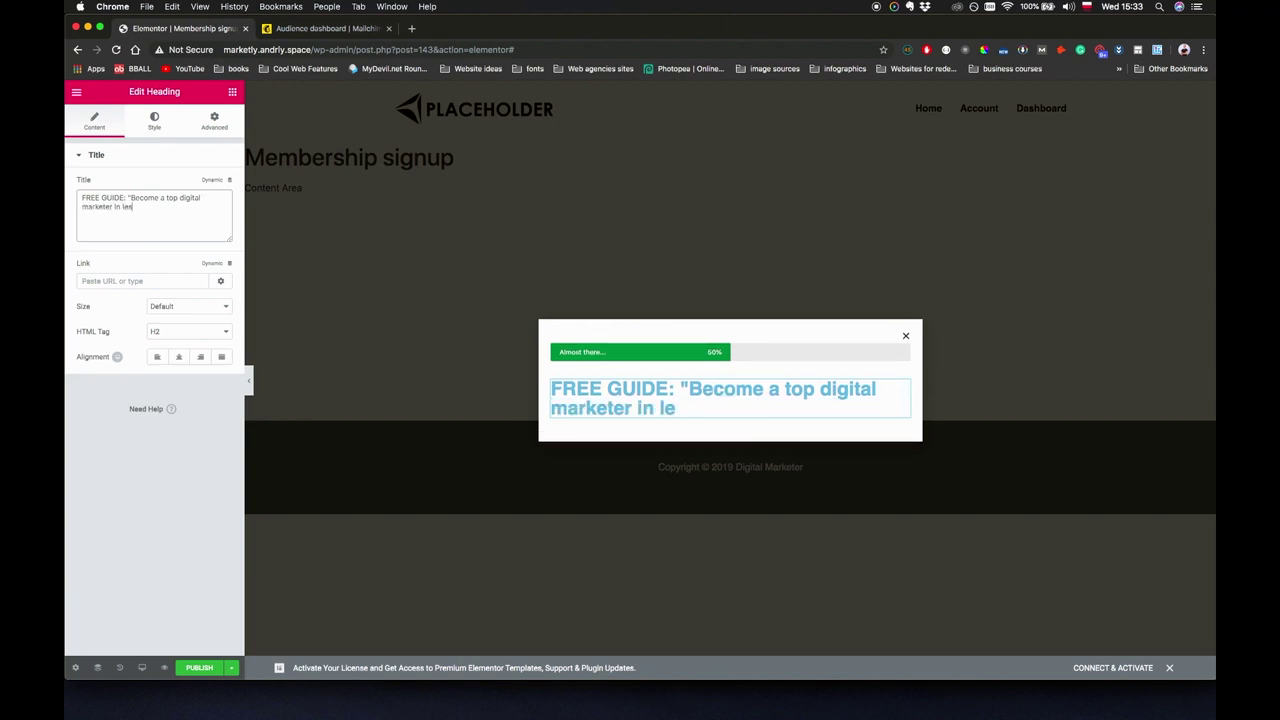
pyautogui.write('s than 30 days"')
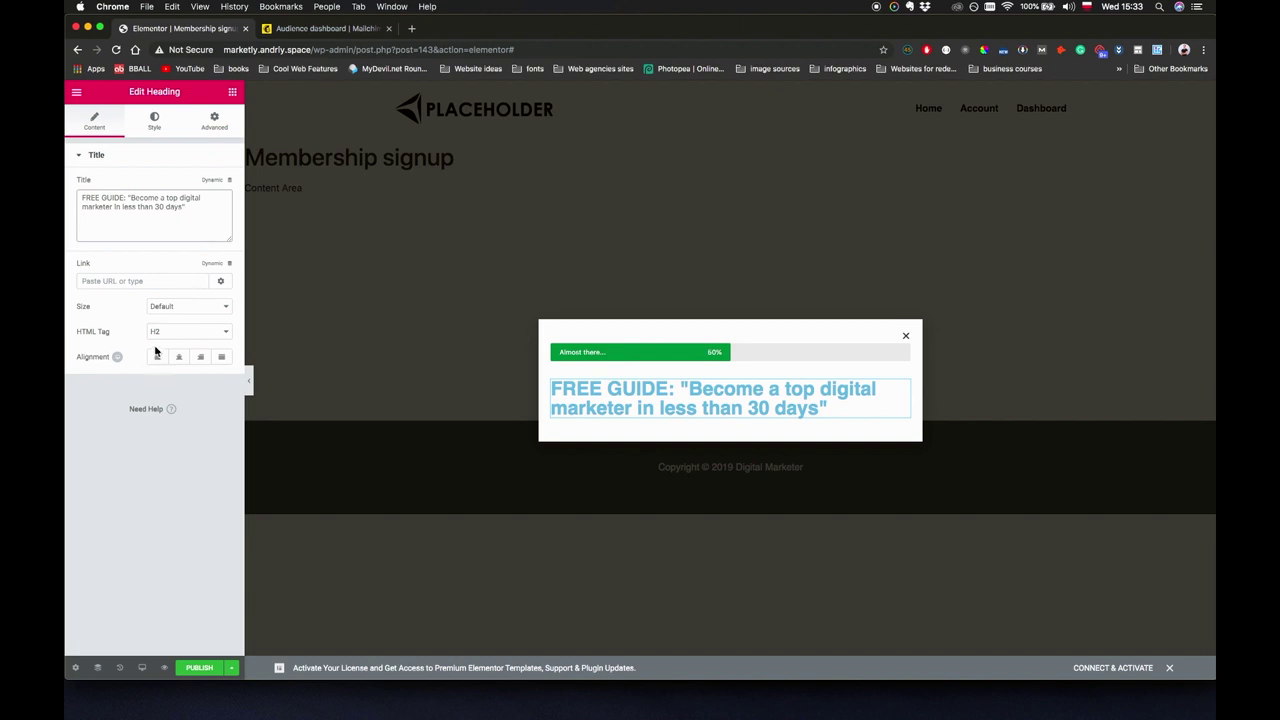
pyautogui.click(168, 334)
pyautogui.click(177, 352)
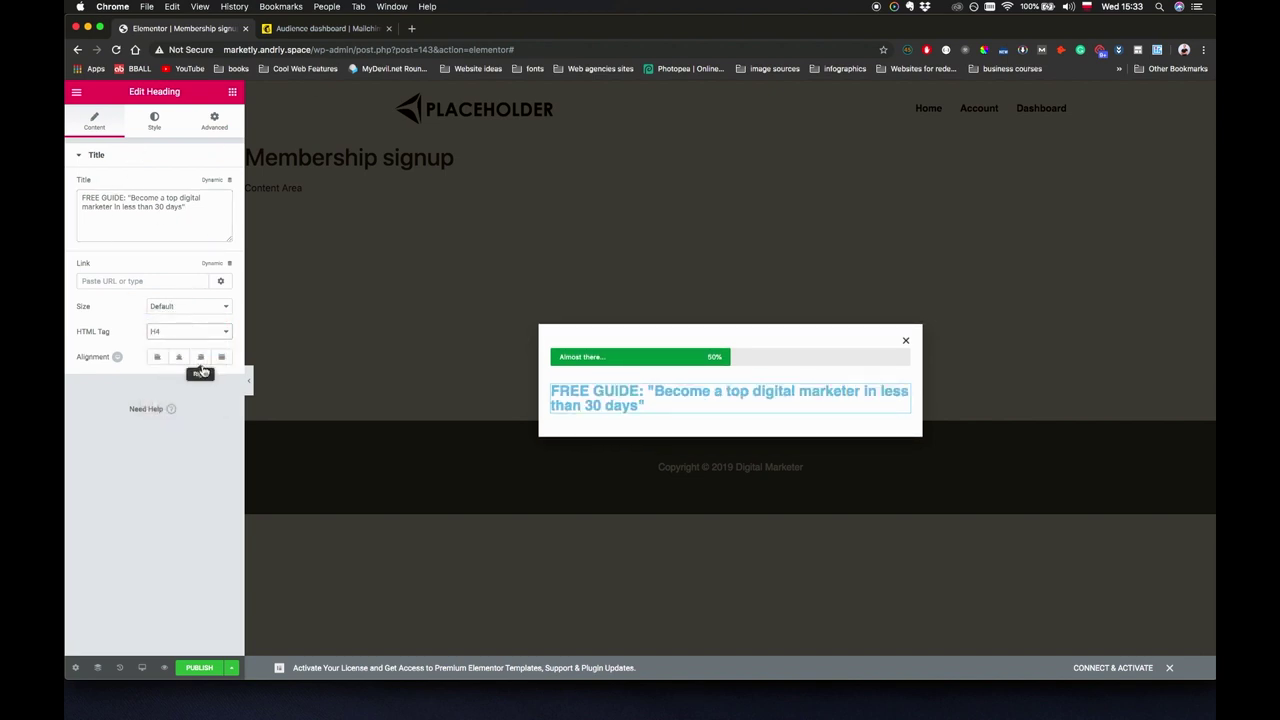
pyautogui.click(179, 356)
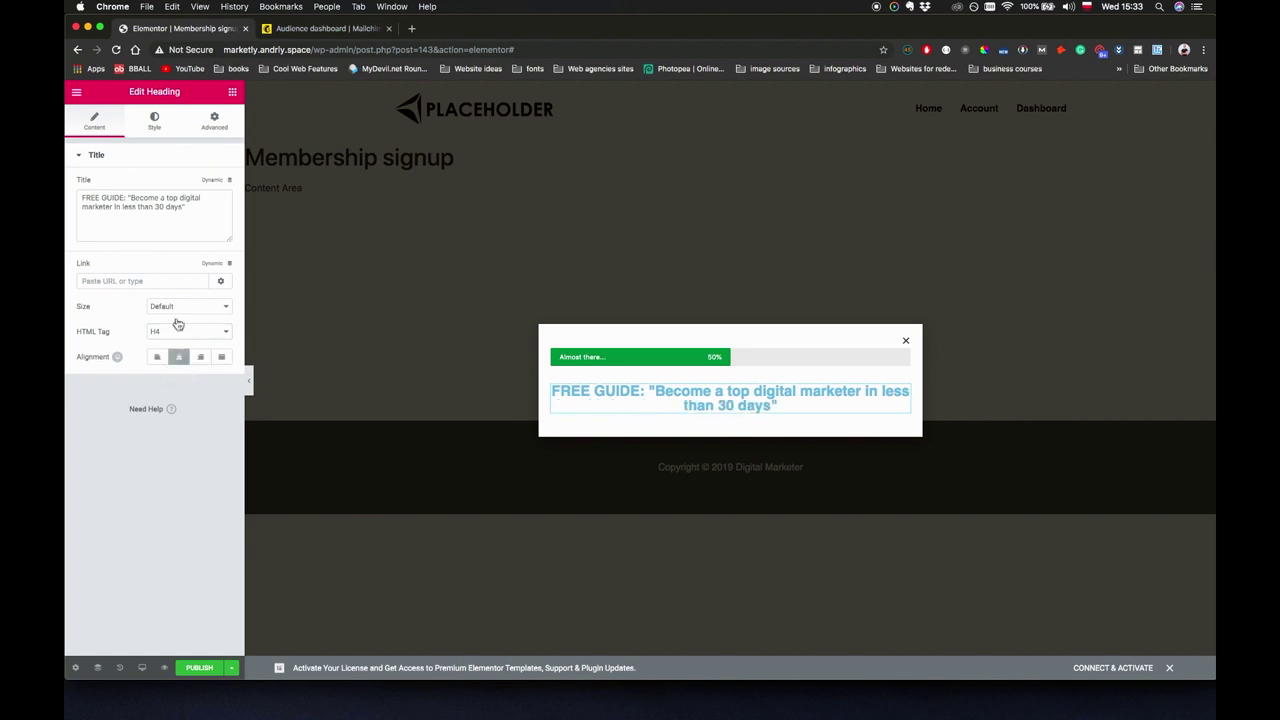
# Style the heading with black text, font size 20 and line height 1.5.
pyautogui.click(157, 125)
pyautogui.click(217, 185)
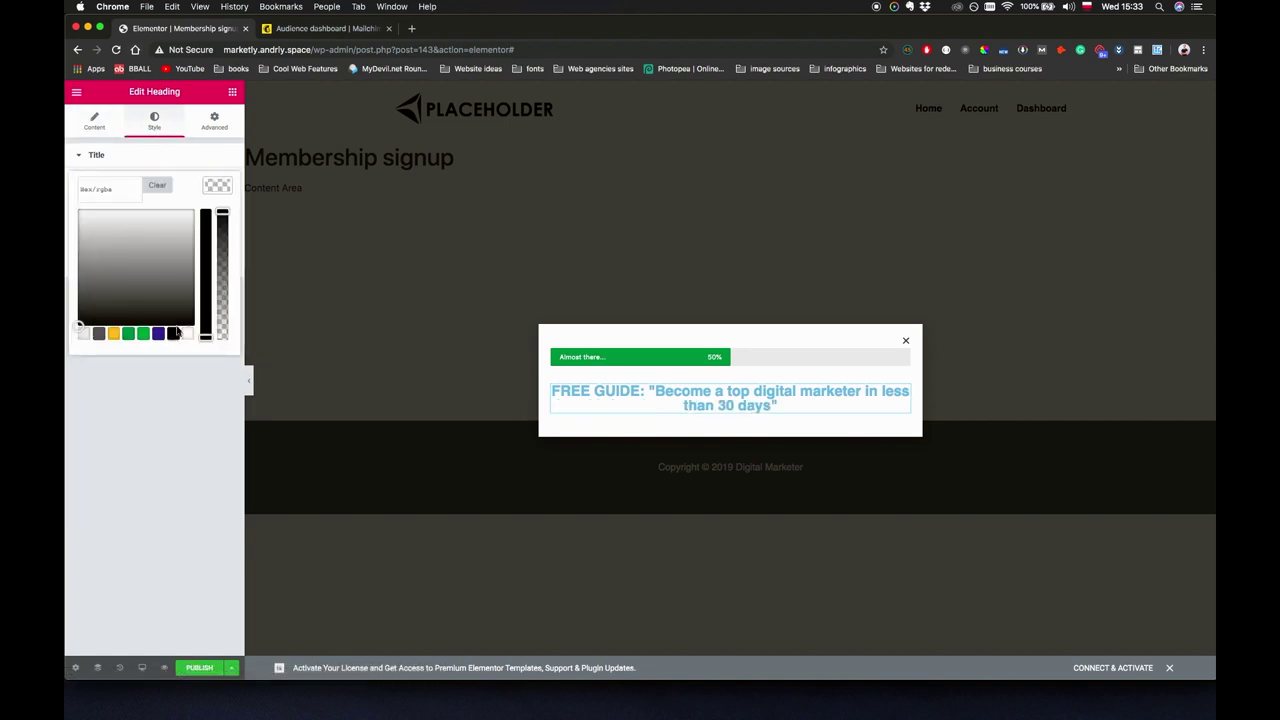
pyautogui.click(173, 334)
pyautogui.click(196, 398)
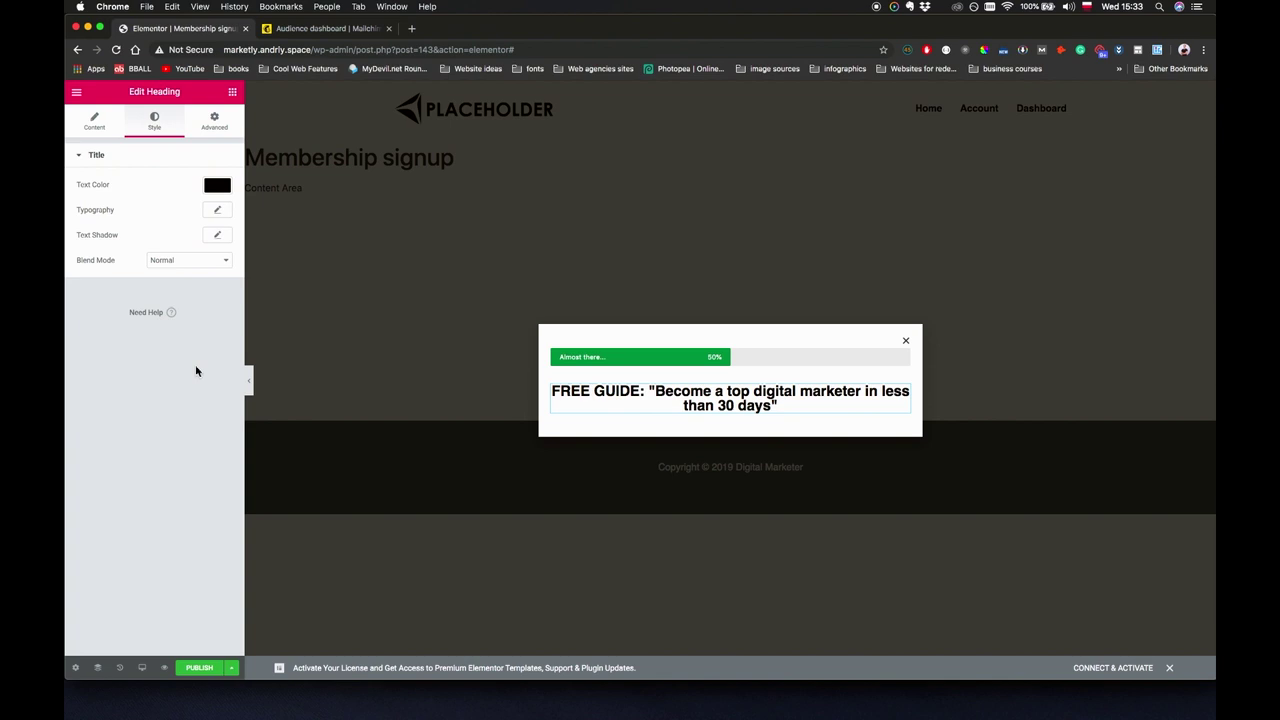
pyautogui.click(216, 211)
pyautogui.click(208, 283)
pyautogui.write('20')
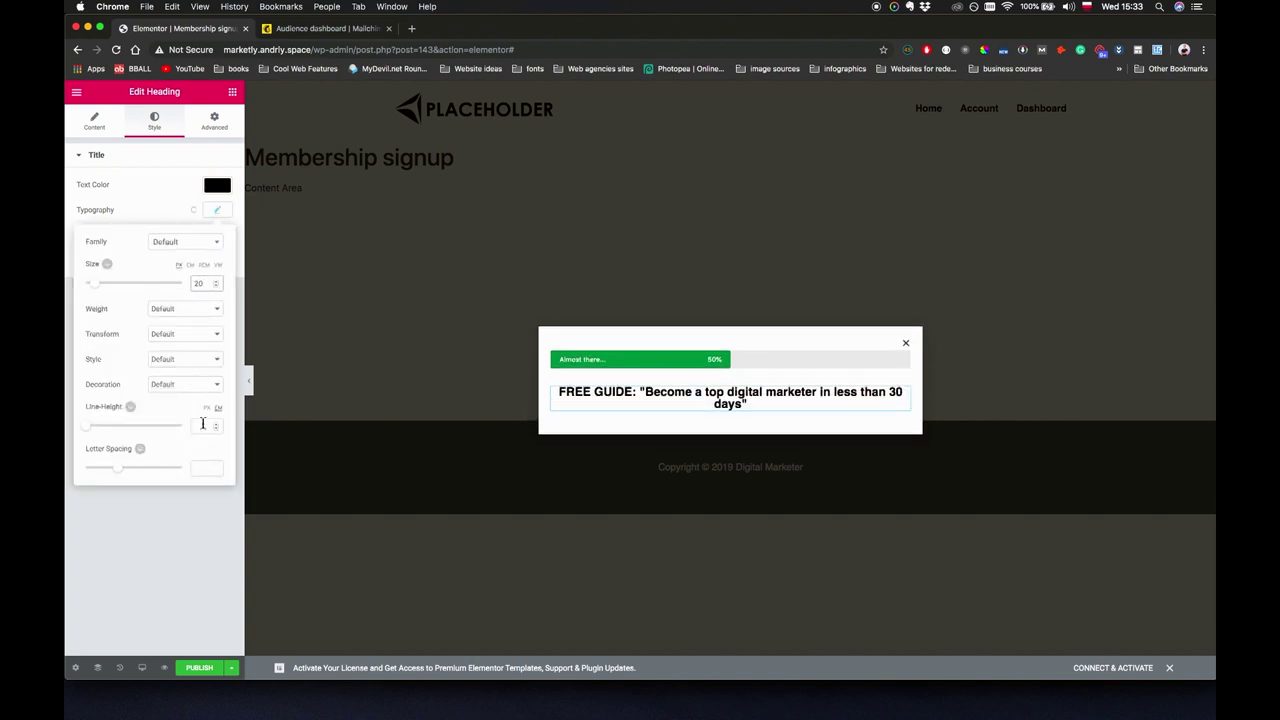
pyautogui.click(206, 427)
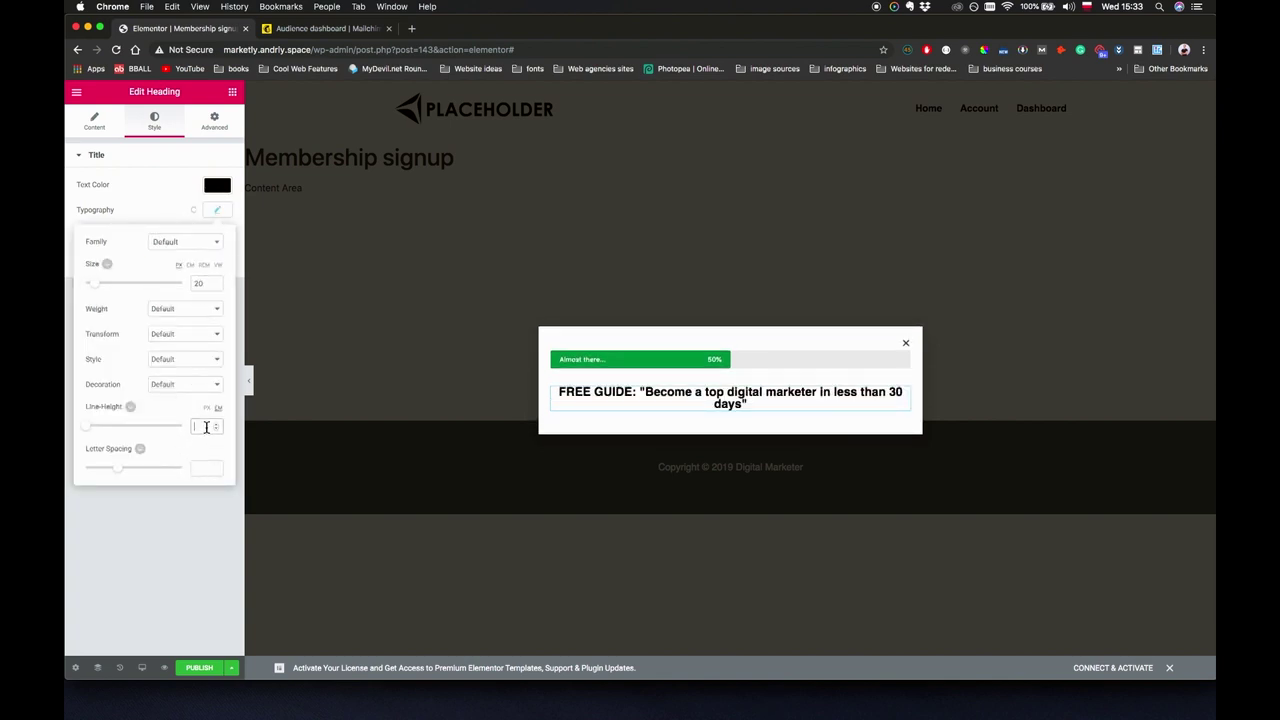
pyautogui.click(201, 548)
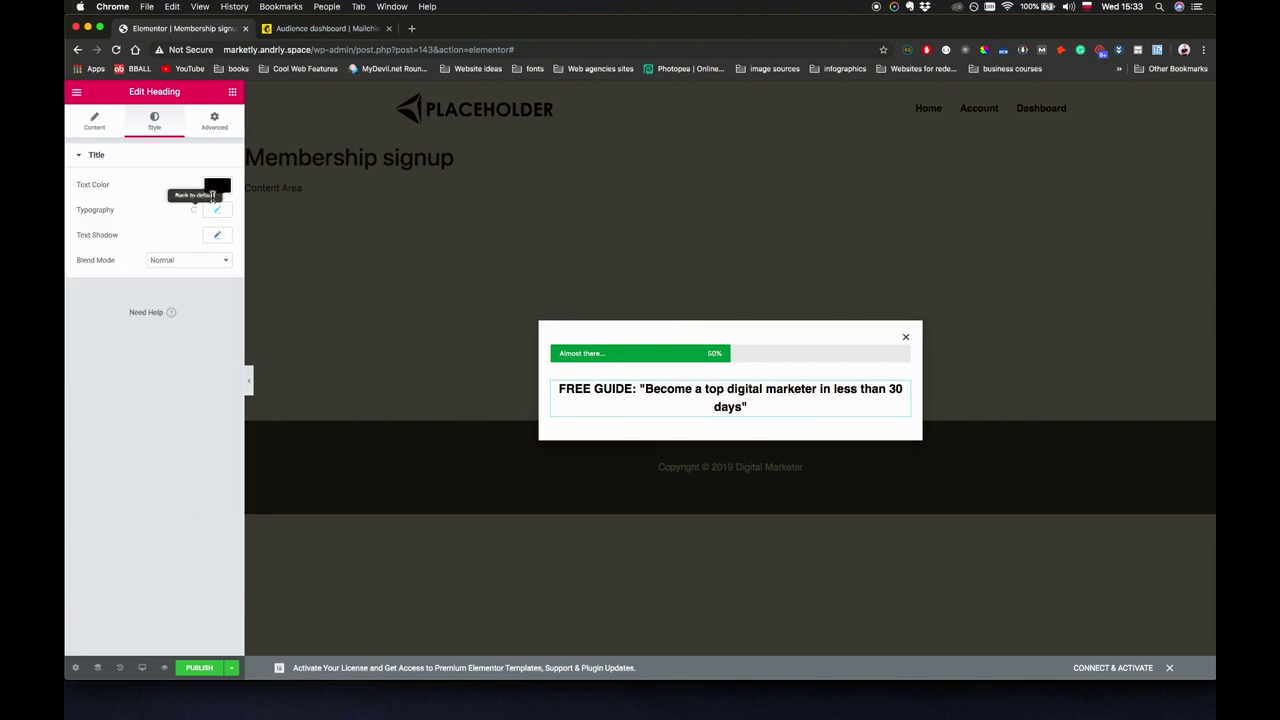
pyautogui.click(230, 92)
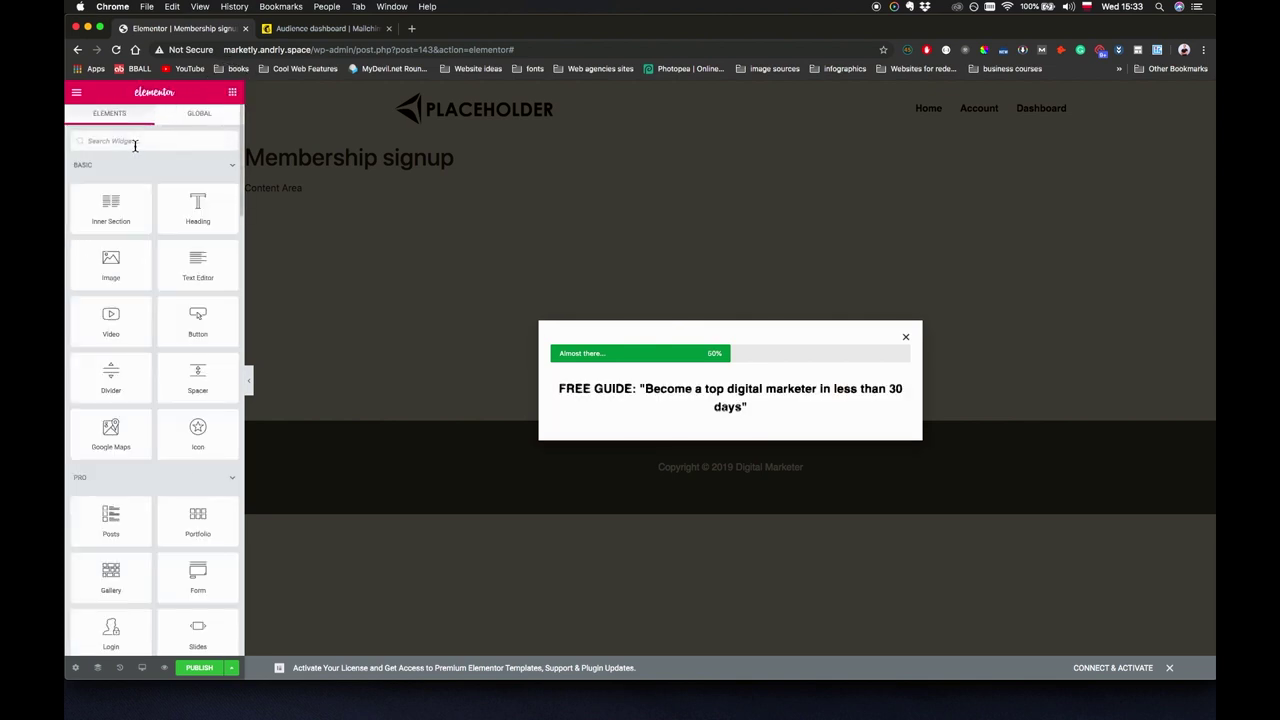
# Add a Form widget below the heading, remove the Message field, and require Name with asterisks.
pyautogui.write('form')
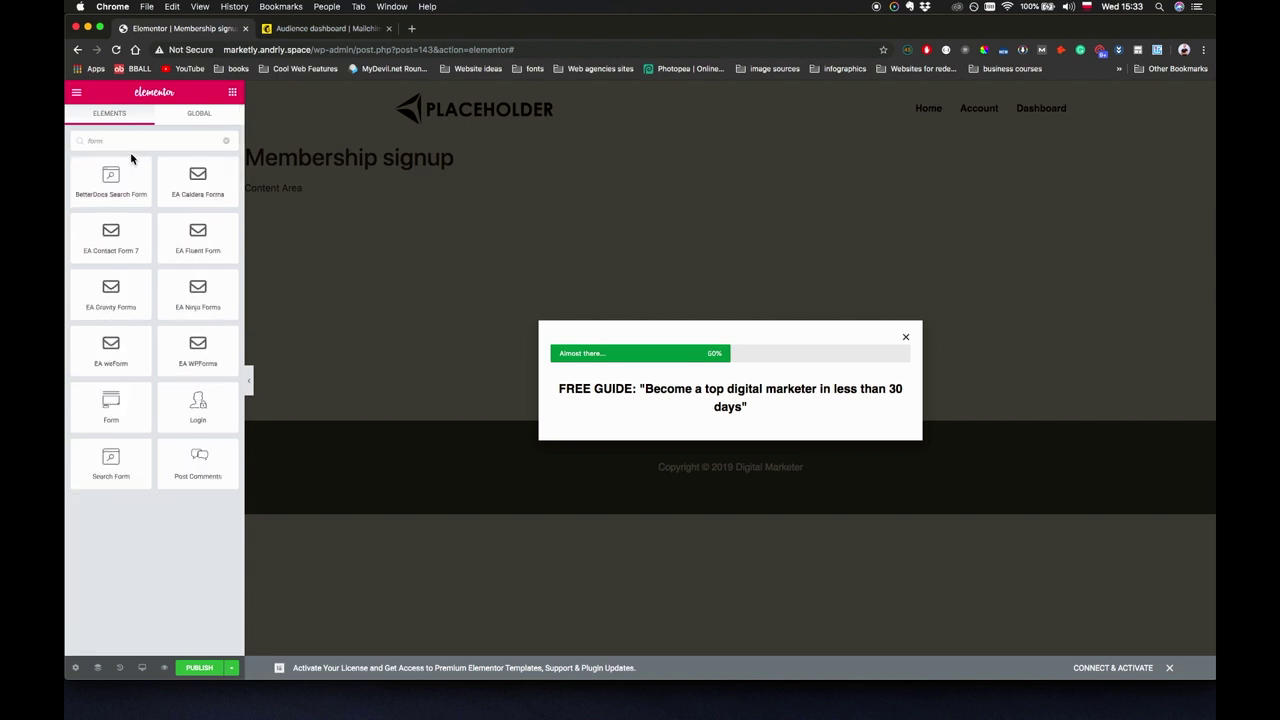
pyautogui.moveTo(117, 420); pyautogui.dragTo(723, 420)
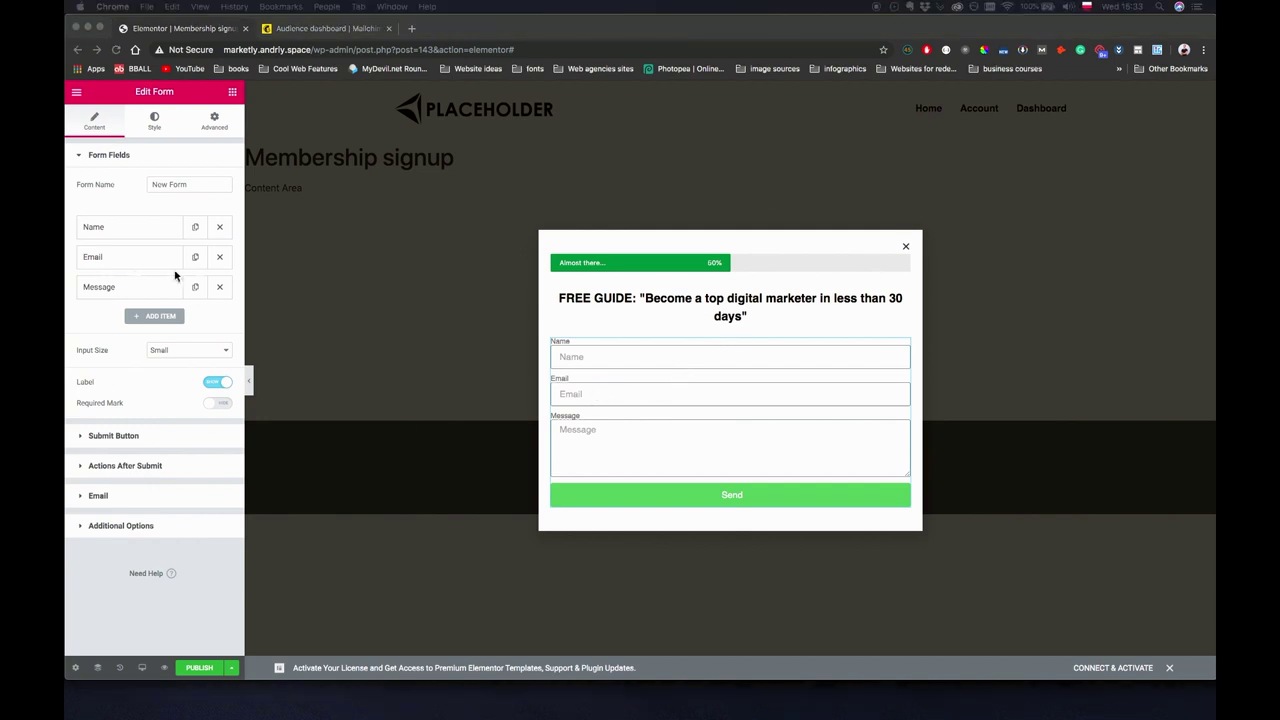
pyautogui.click(220, 290)
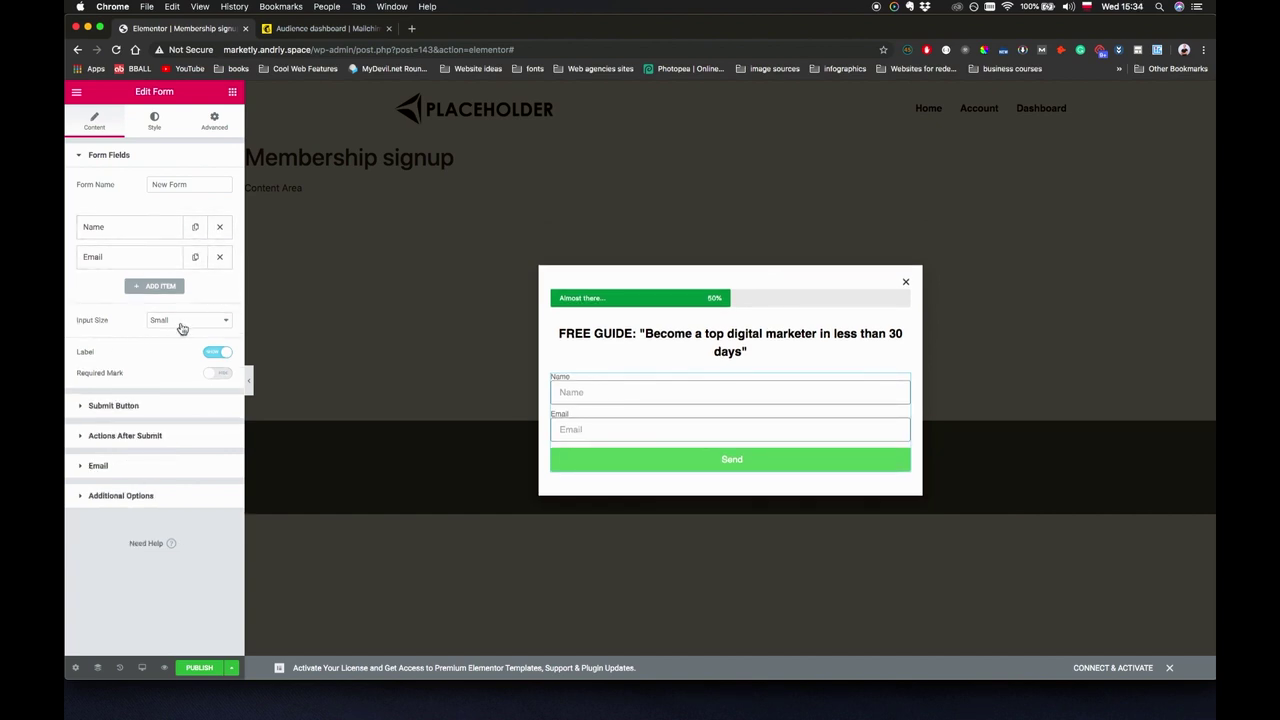
pyautogui.click(224, 378)
pyautogui.click(130, 226)
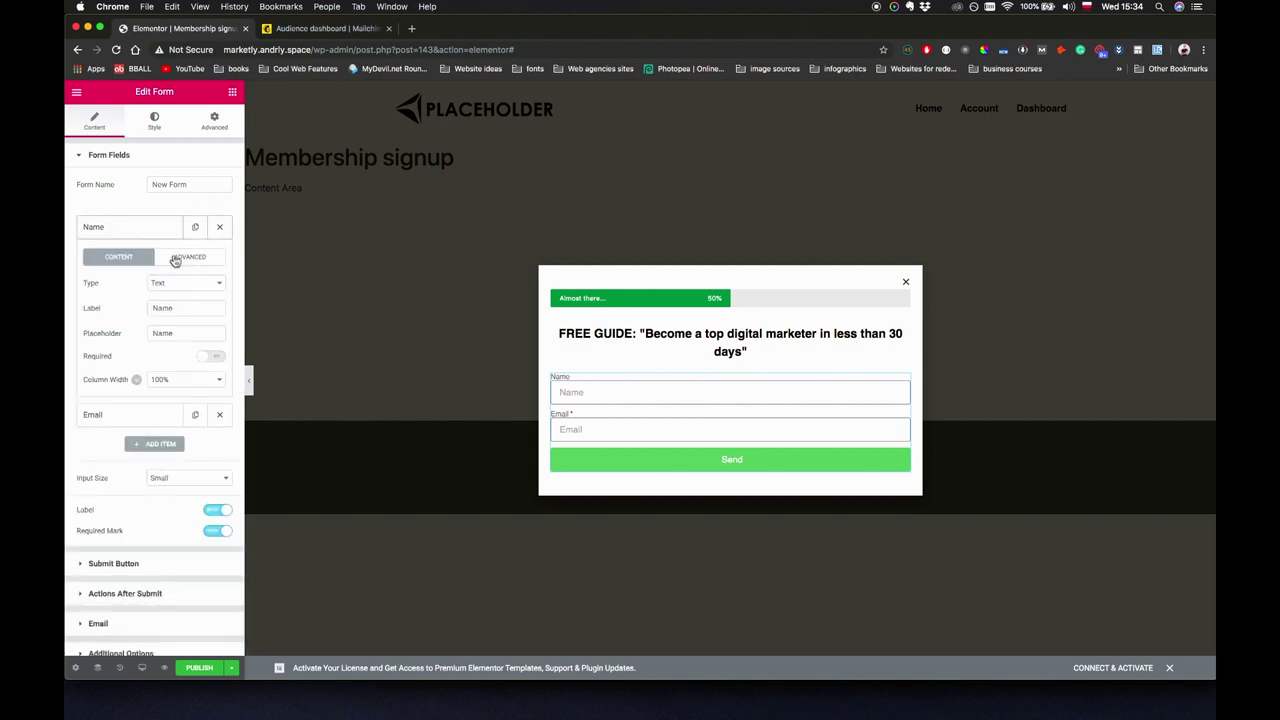
pyautogui.click(215, 358)
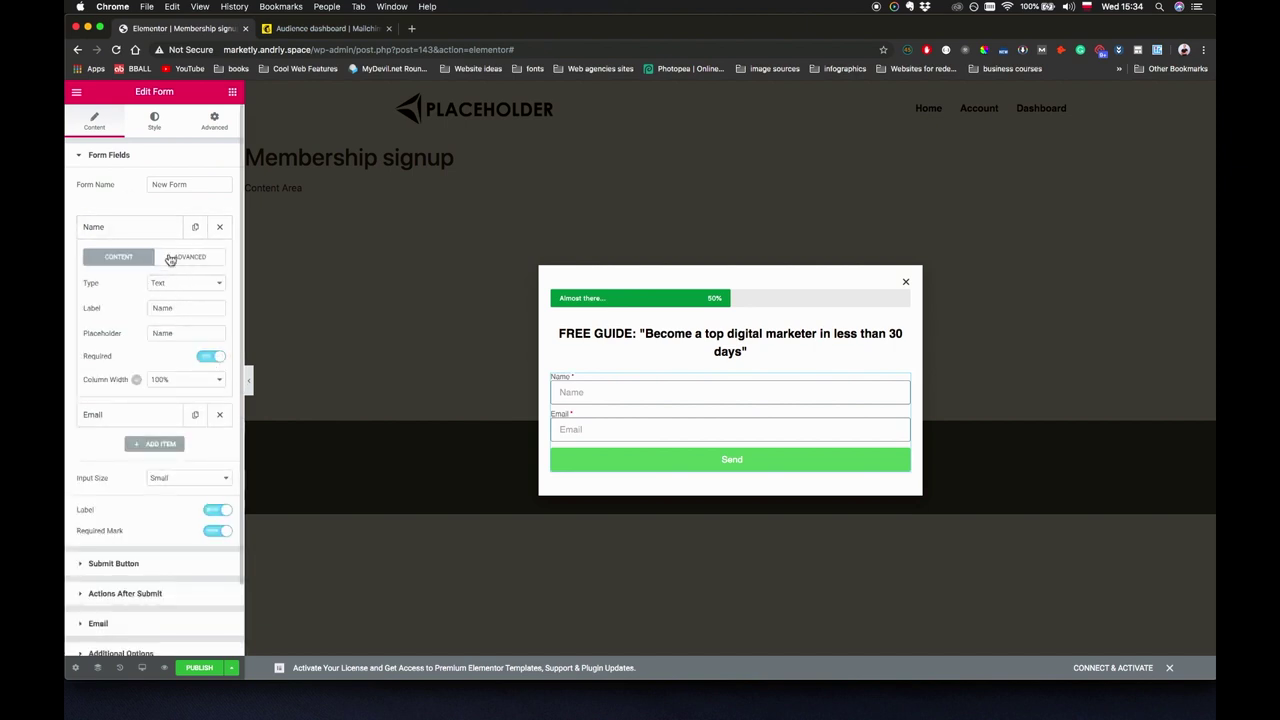
# Relabel the form's first field as 'Name'.
pyautogui.press('Tab')
pyautogui.press('BackSpace')
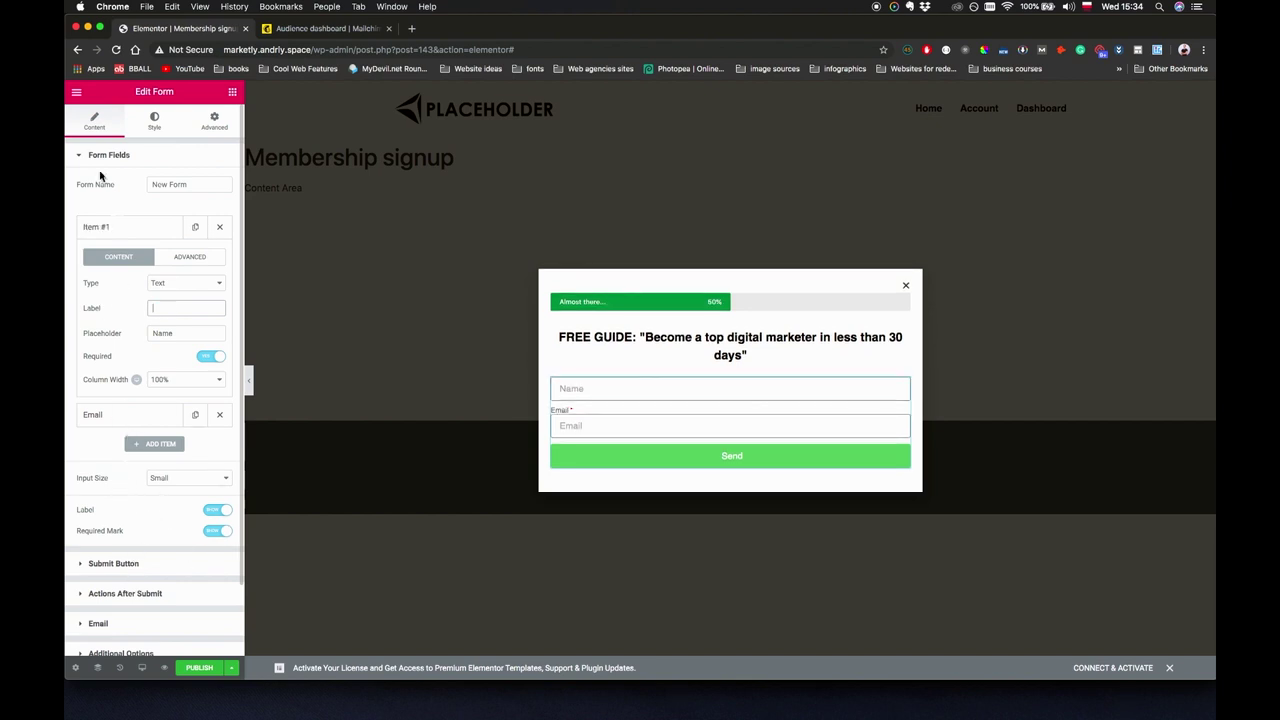
pyautogui.click(140, 235)
pyautogui.click(143, 234)
pyautogui.click(127, 238)
pyautogui.click(130, 236)
pyautogui.click(178, 303)
pyautogui.write('NAme')
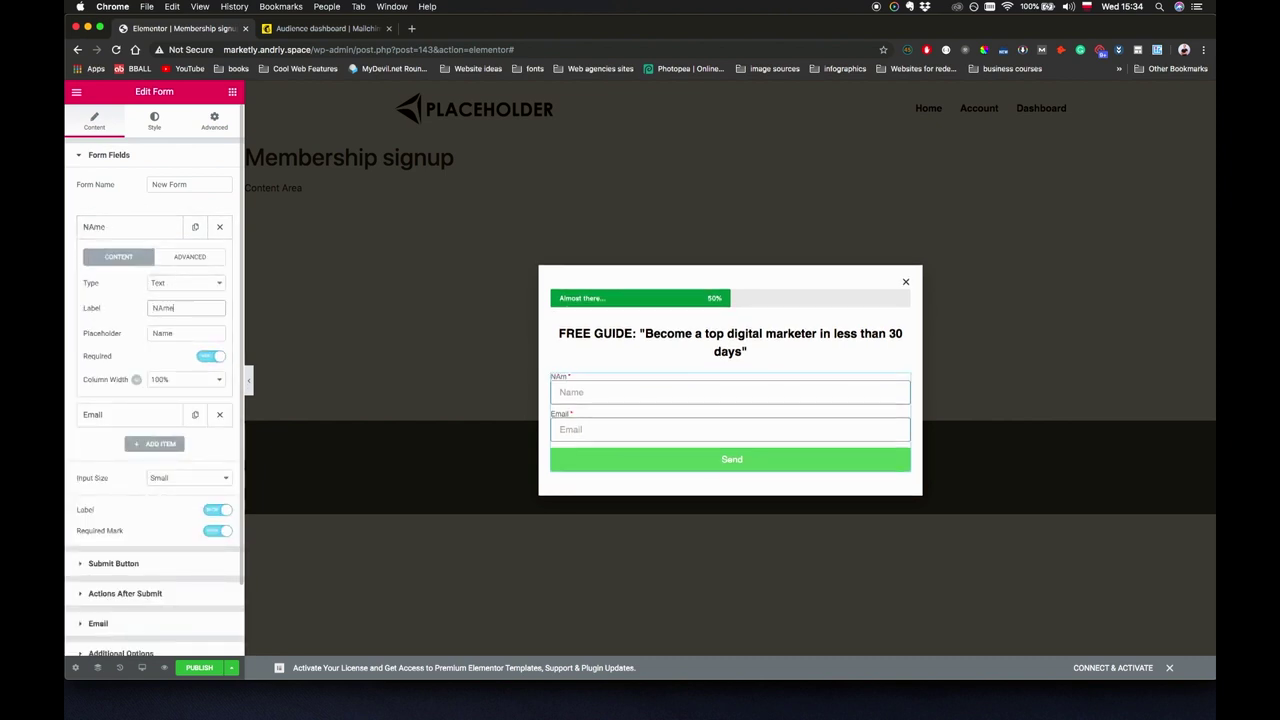
pyautogui.press('BackSpace')
pyautogui.press('BackSpace')
pyautogui.press('BackSpace')
pyautogui.click(156, 121)
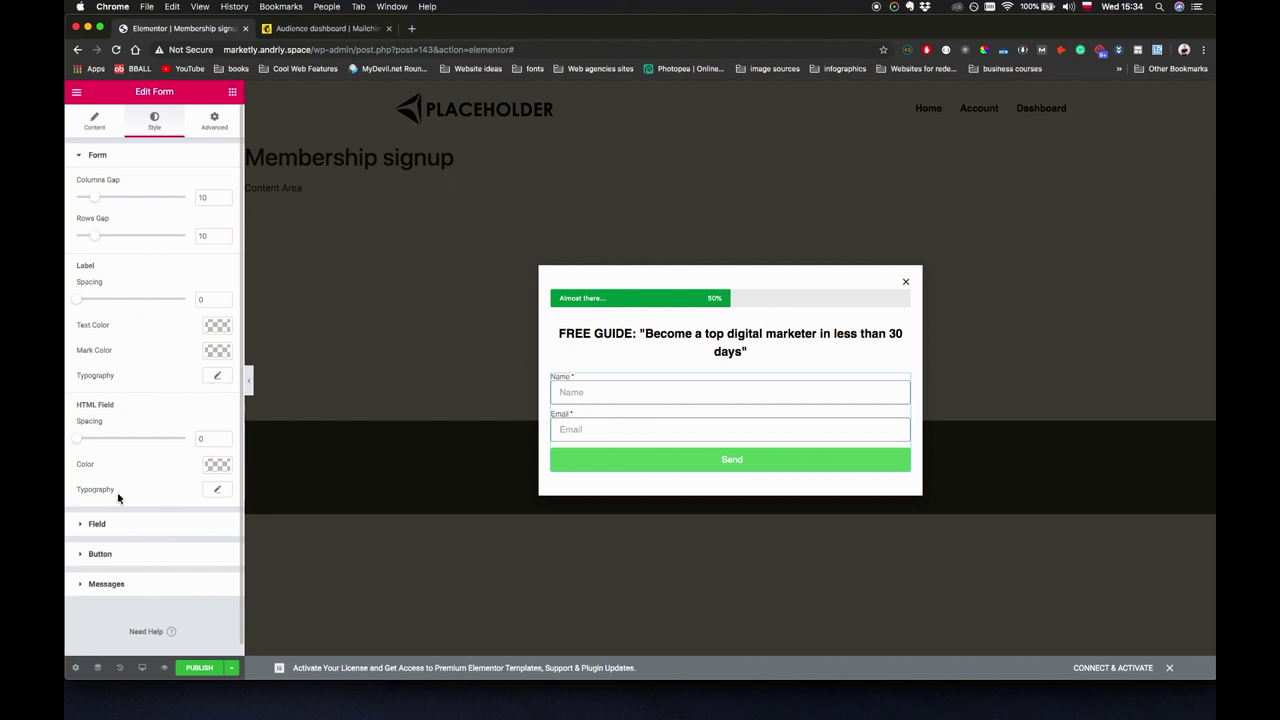
# Turn off the labels above the form fields.
pyautogui.click(108, 526)
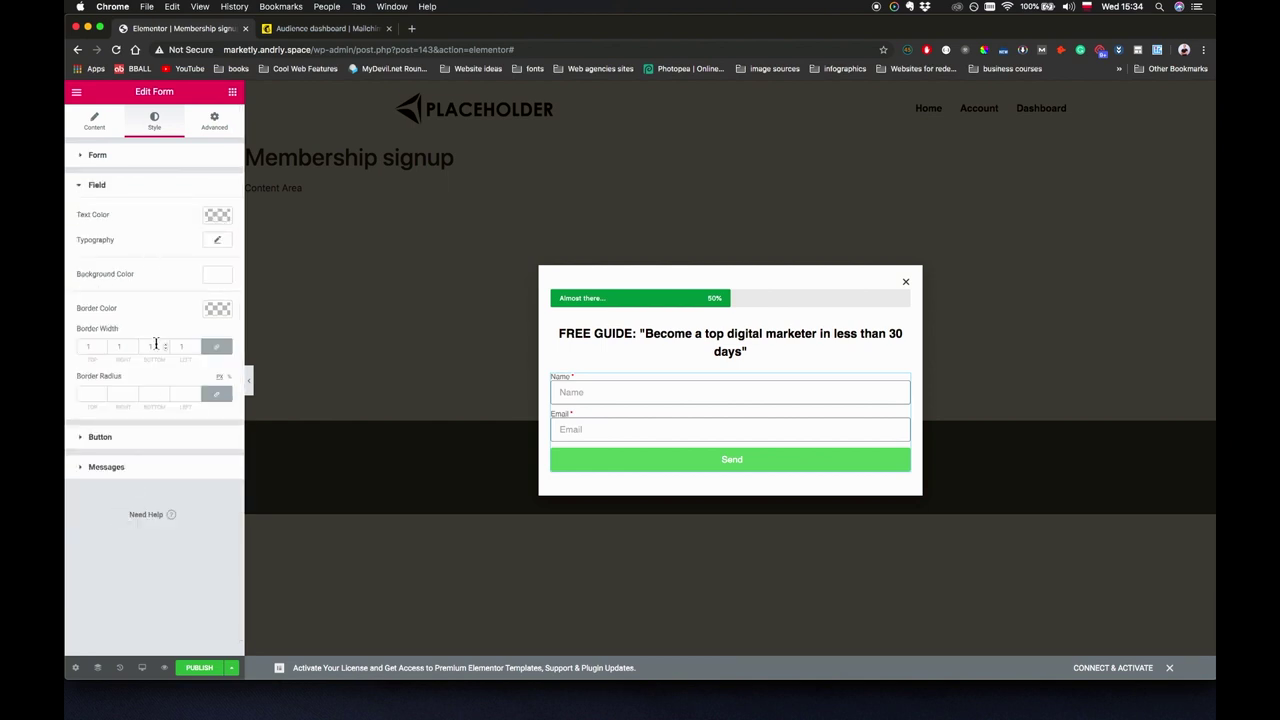
pyautogui.click(128, 157)
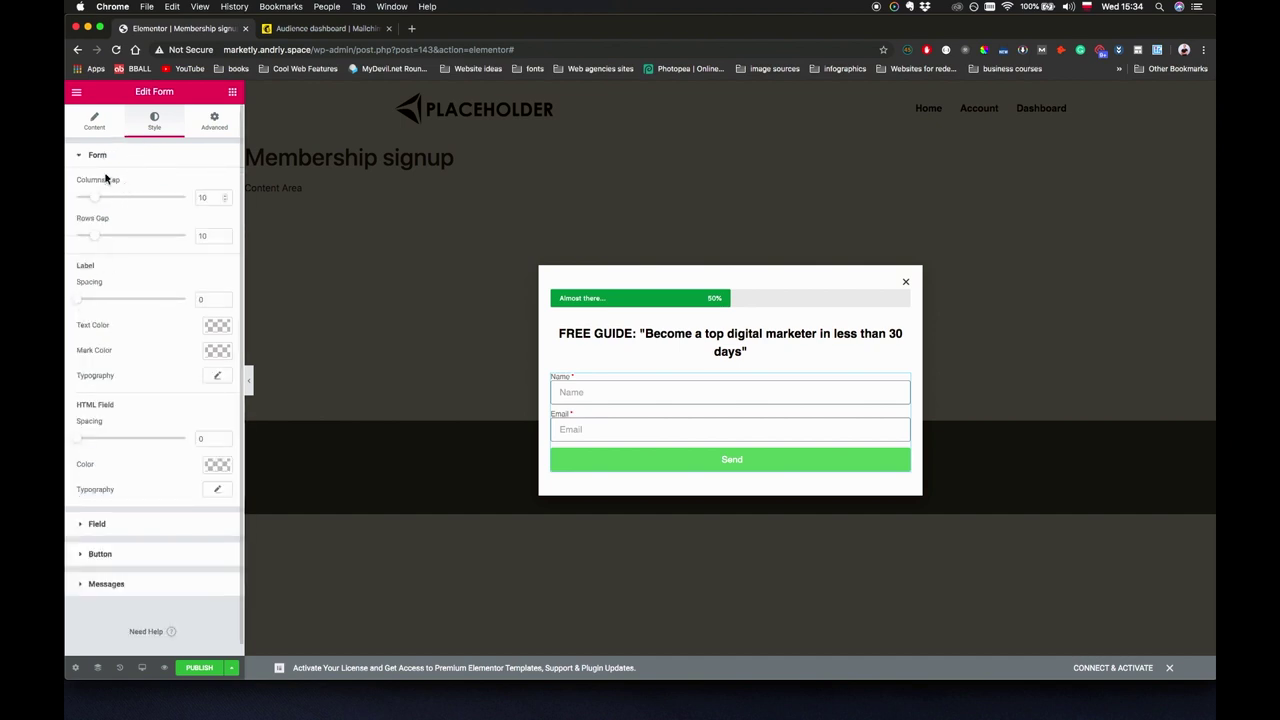
pyautogui.click(95, 120)
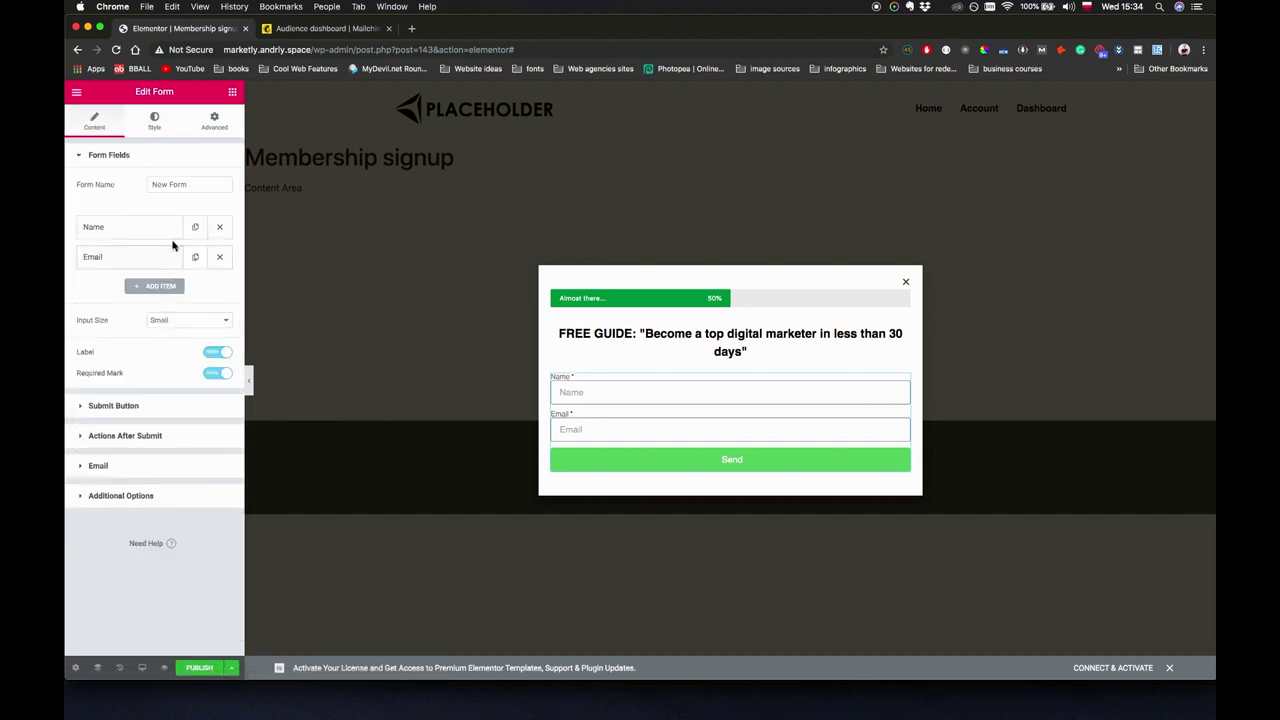
pyautogui.click(208, 352)
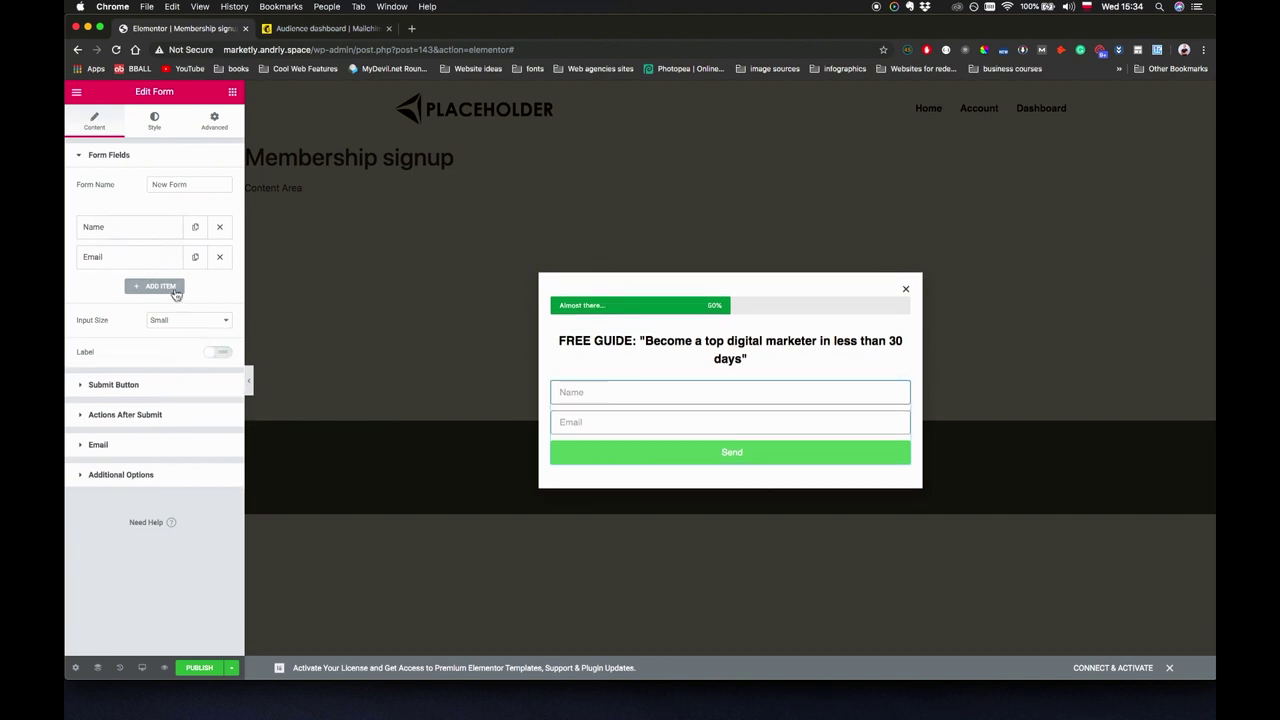
# Set the form fields to border width 1, radius 0, and a rows gap of 20.
pyautogui.click(154, 120)
pyautogui.click(112, 521)
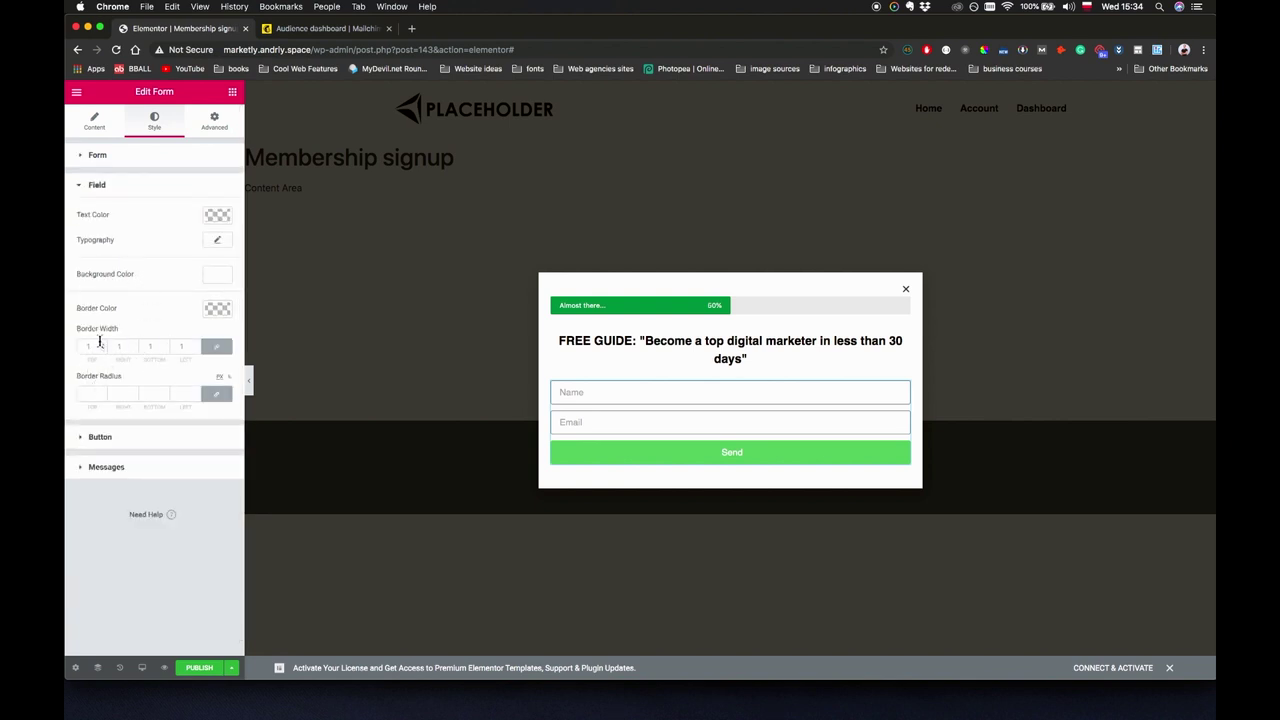
pyautogui.click(99, 345)
pyautogui.click(87, 390)
pyautogui.click(121, 160)
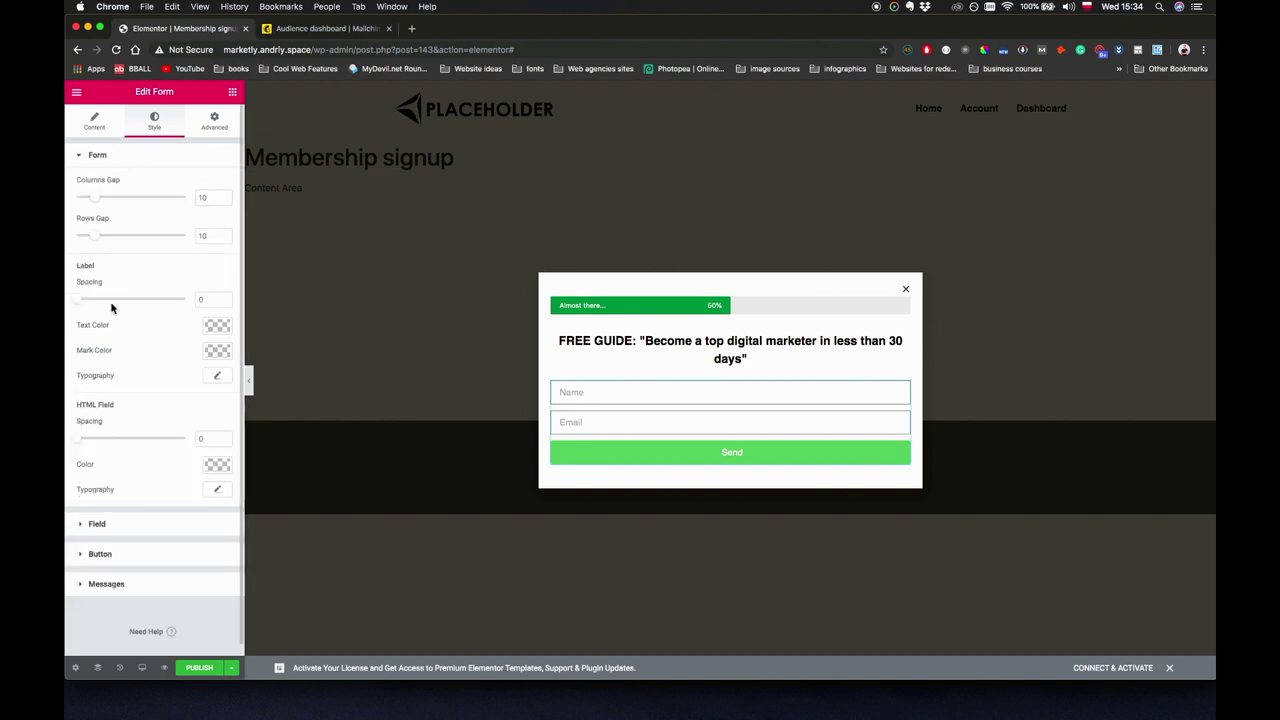
pyautogui.moveTo(93, 236); pyautogui.dragTo(115, 238)
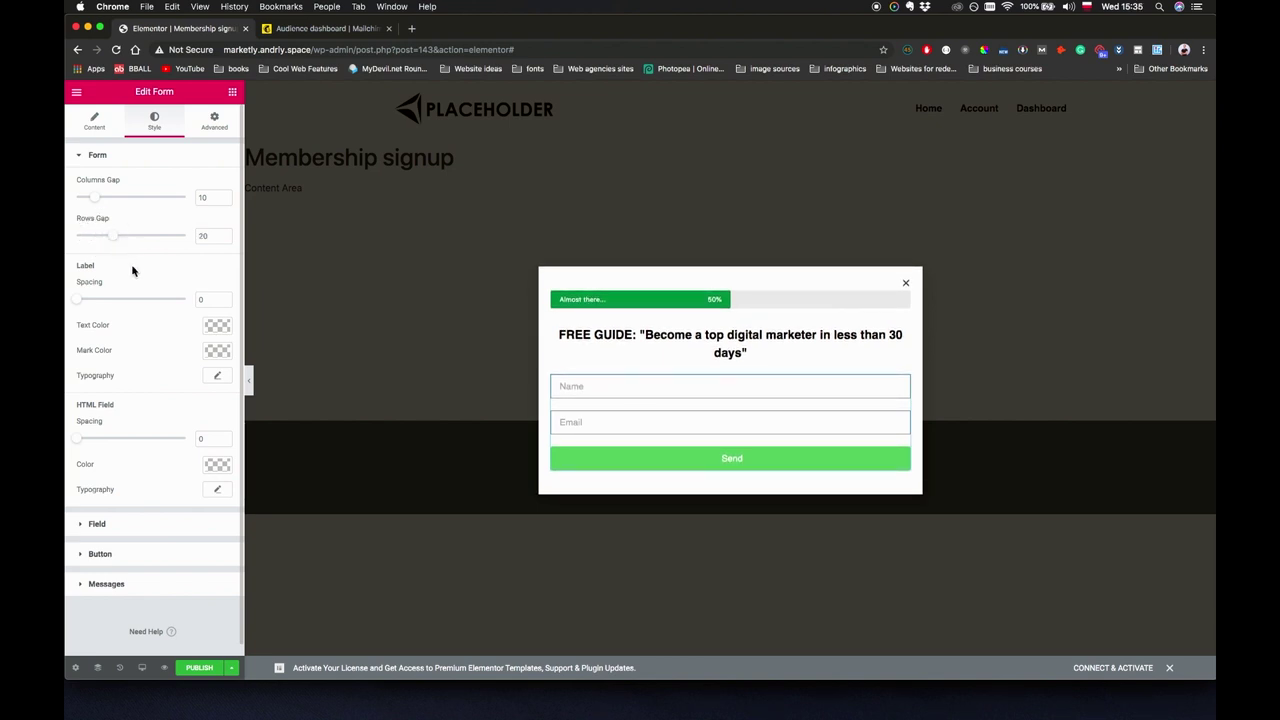
pyautogui.click(97, 126)
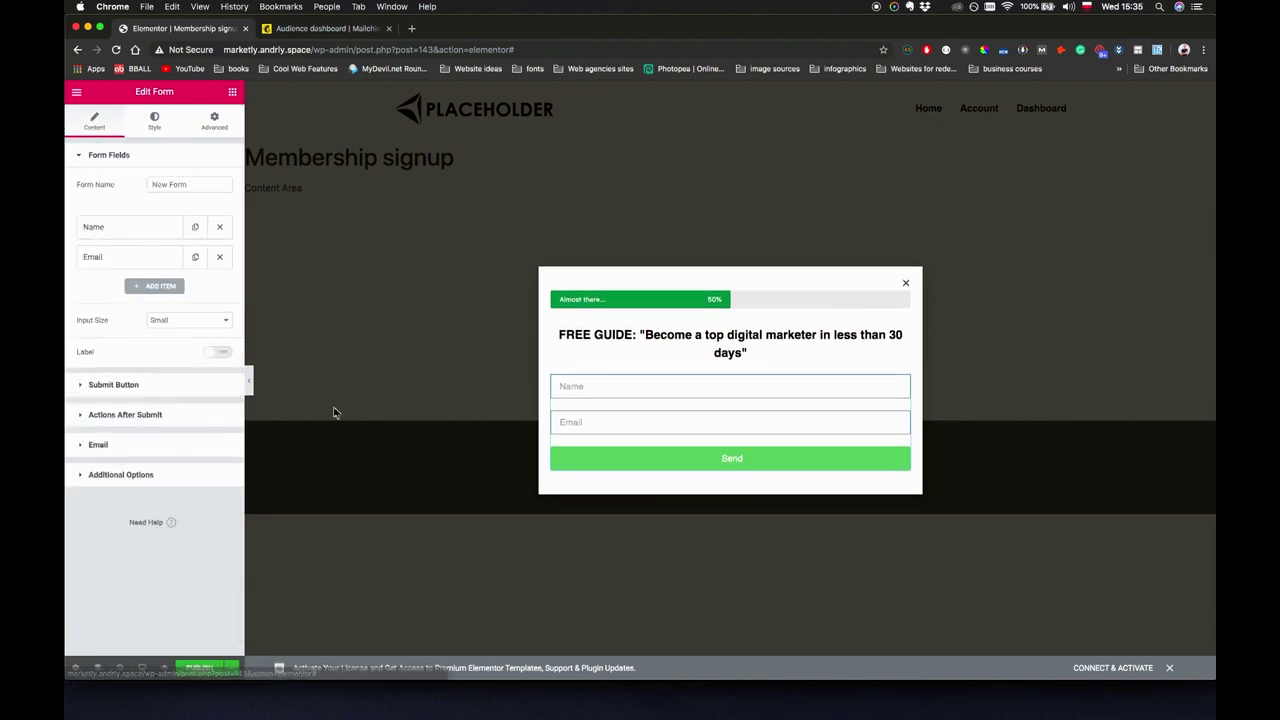
# Change the submit button text from Send to DOWNLOAD.
pyautogui.click(124, 383)
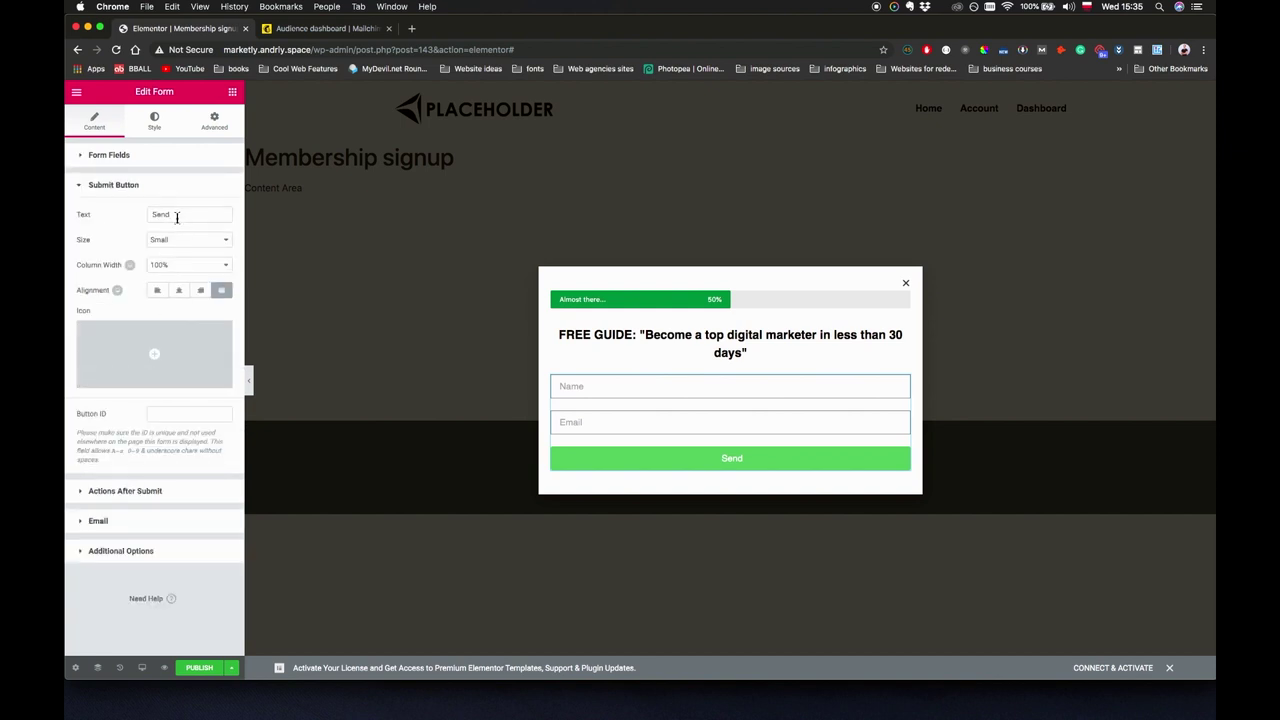
pyautogui.click(177, 217)
pyautogui.doubleClick(177, 217)
pyautogui.write('DOWNLOAD')
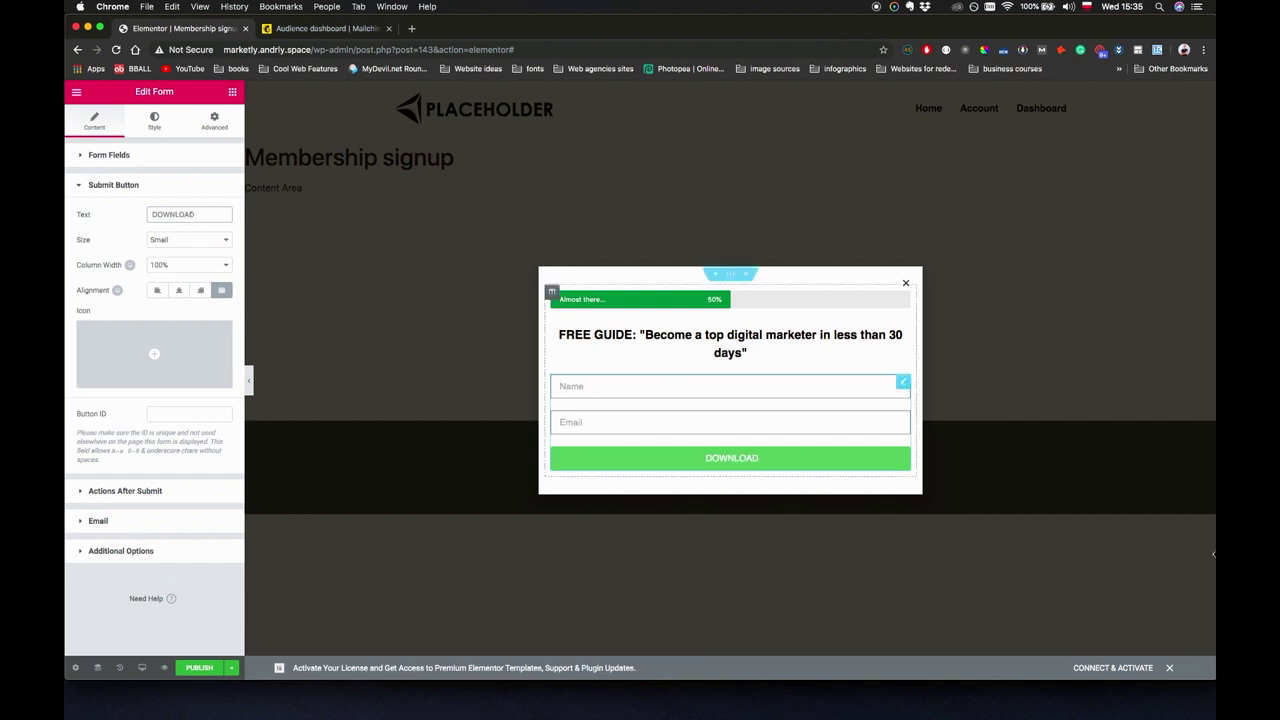
# Make the button background green for both normal and hover states.
pyautogui.click(155, 122)
pyautogui.click(115, 554)
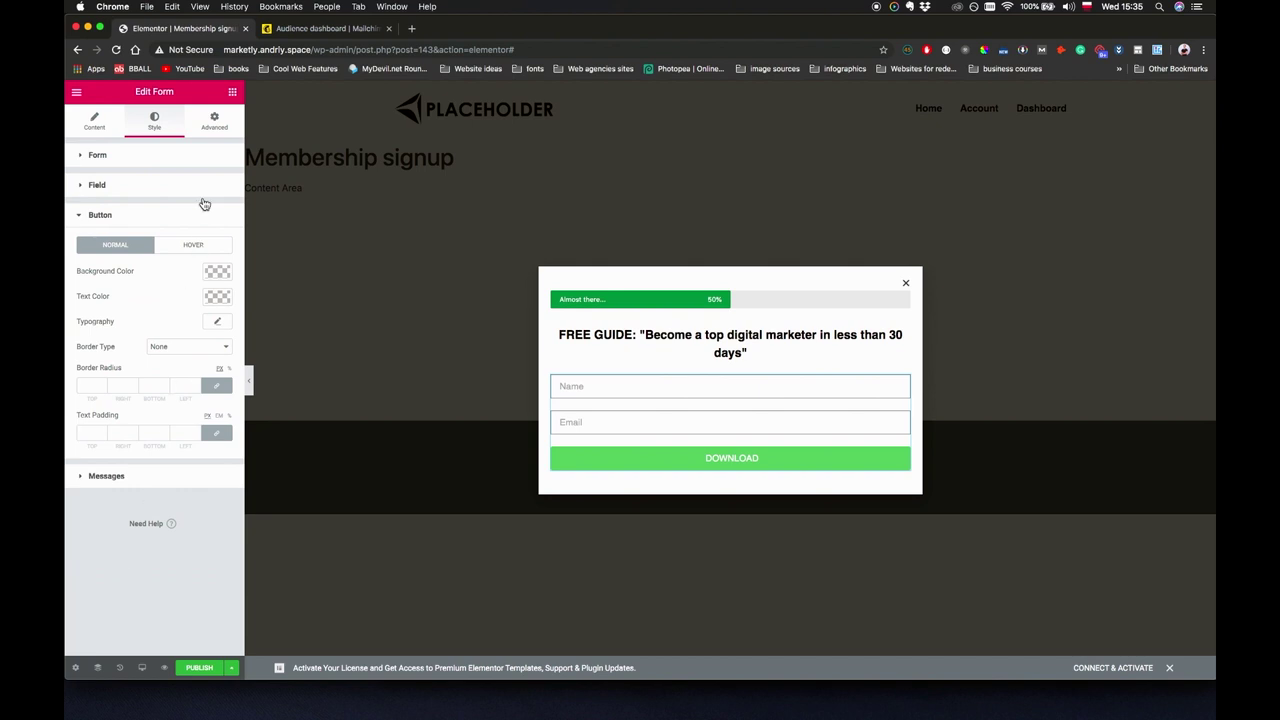
pyautogui.click(214, 272)
pyautogui.click(141, 420)
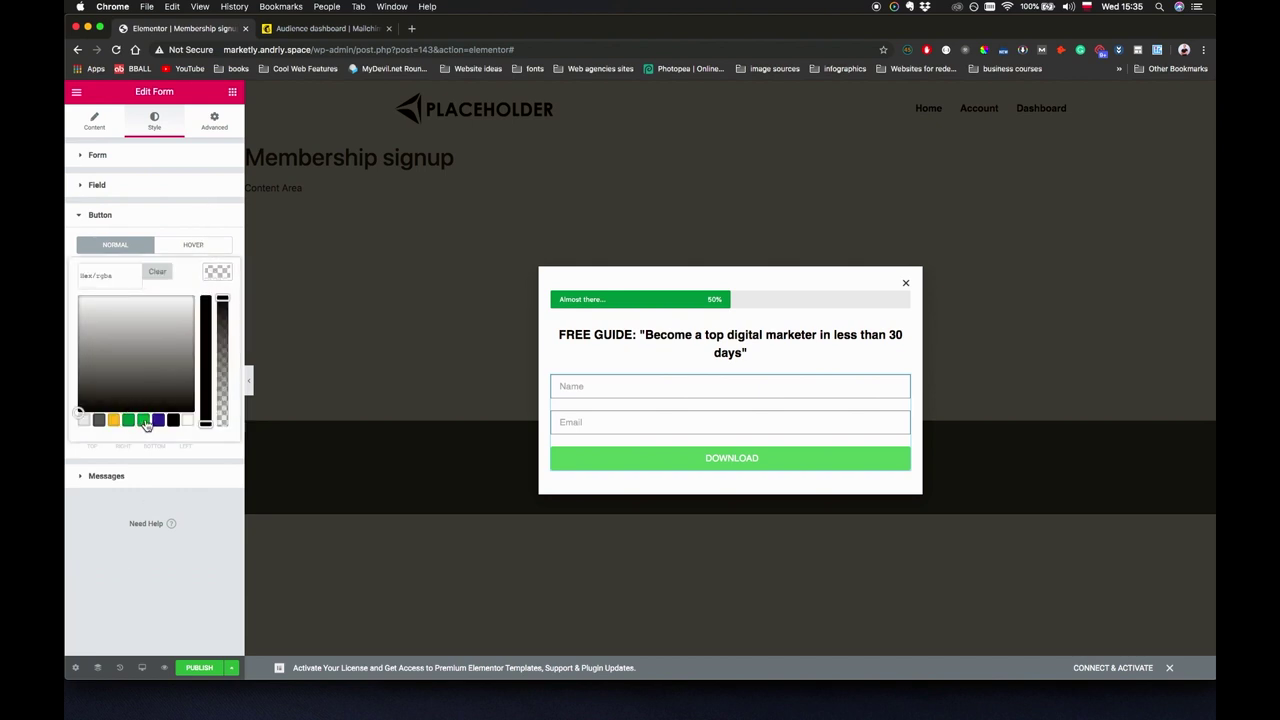
pyautogui.click(216, 248)
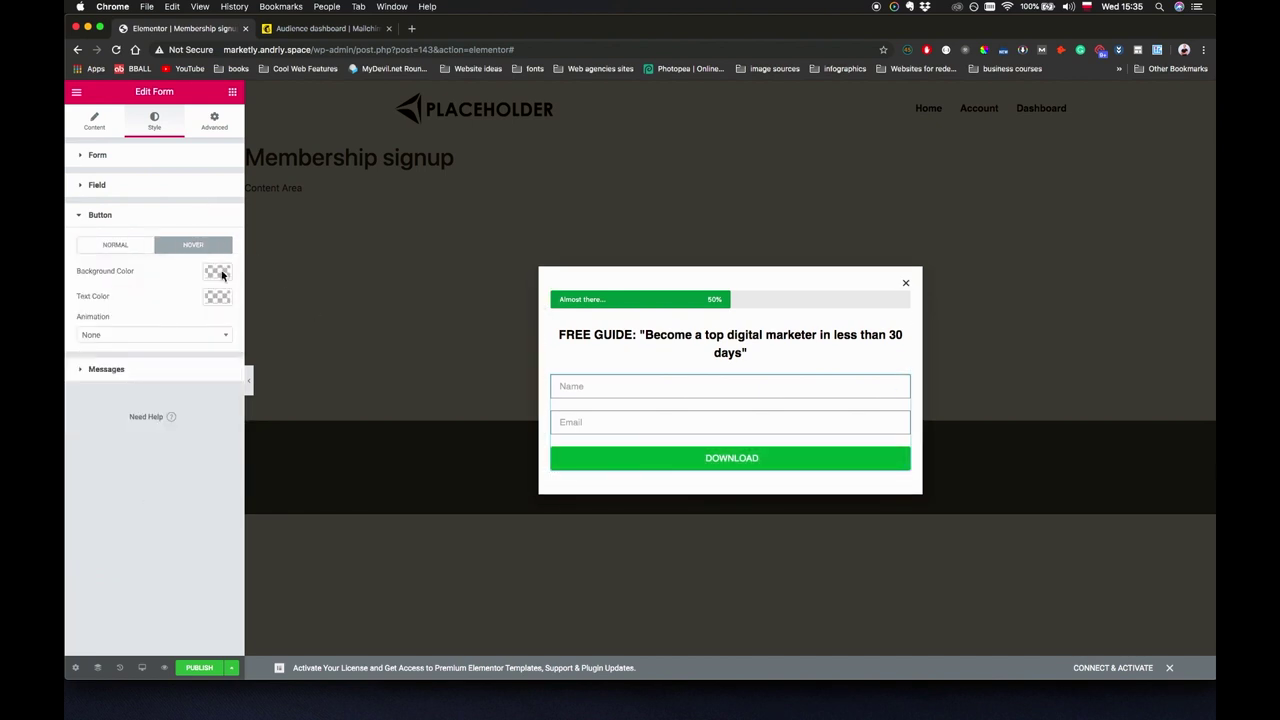
pyautogui.click(214, 272)
pyautogui.click(130, 420)
pyautogui.click(160, 495)
pyautogui.click(95, 122)
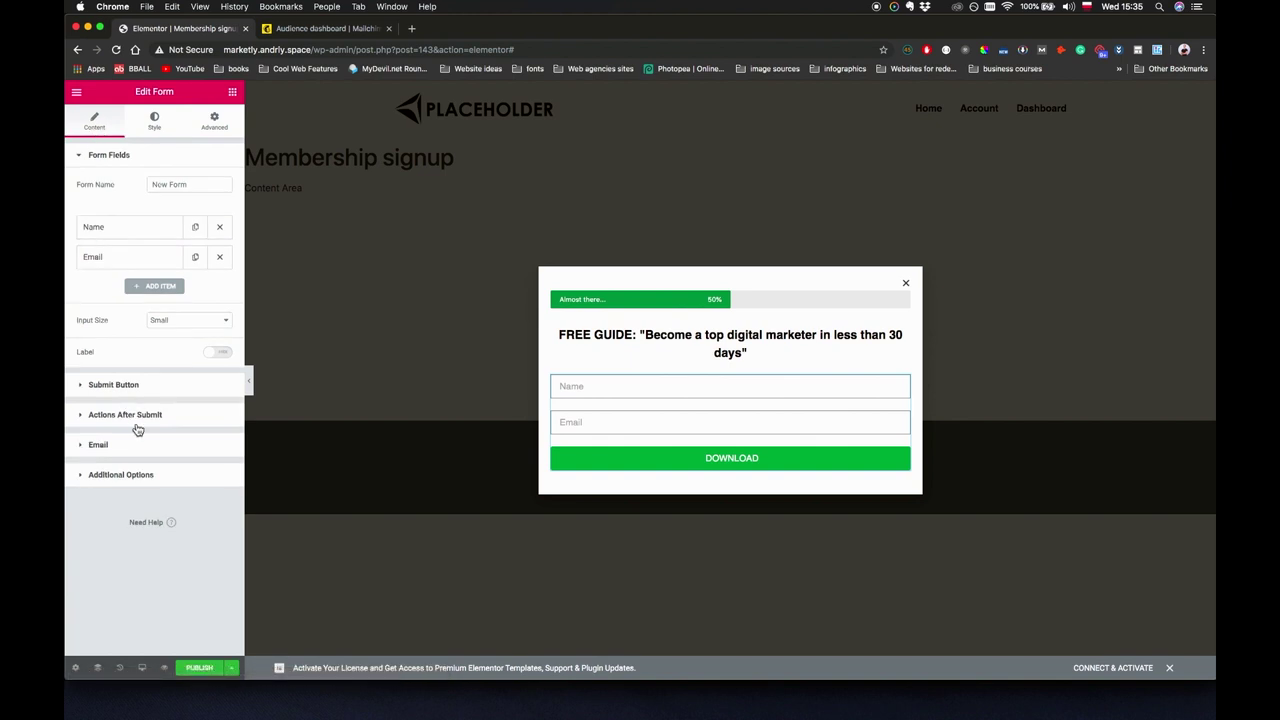
# Replace the Email after-submit action with MailChimp and open its integrations settings link.
pyautogui.click(100, 444)
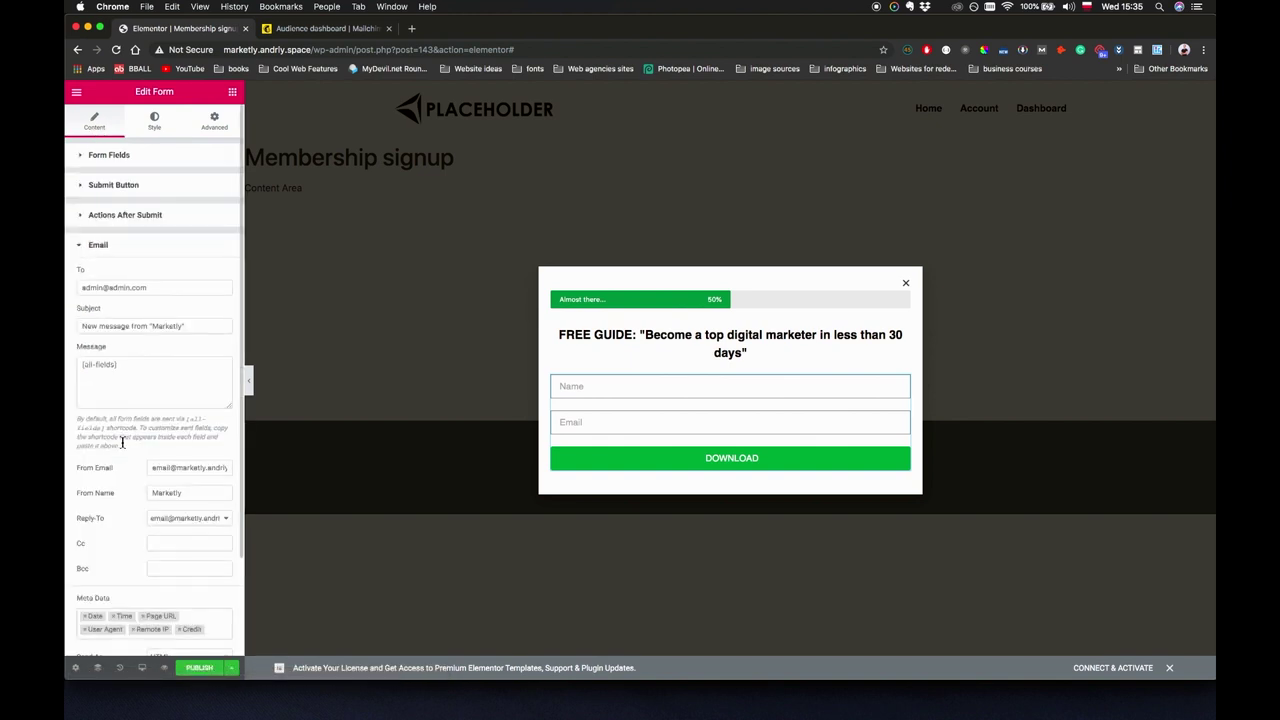
pyautogui.click(104, 245)
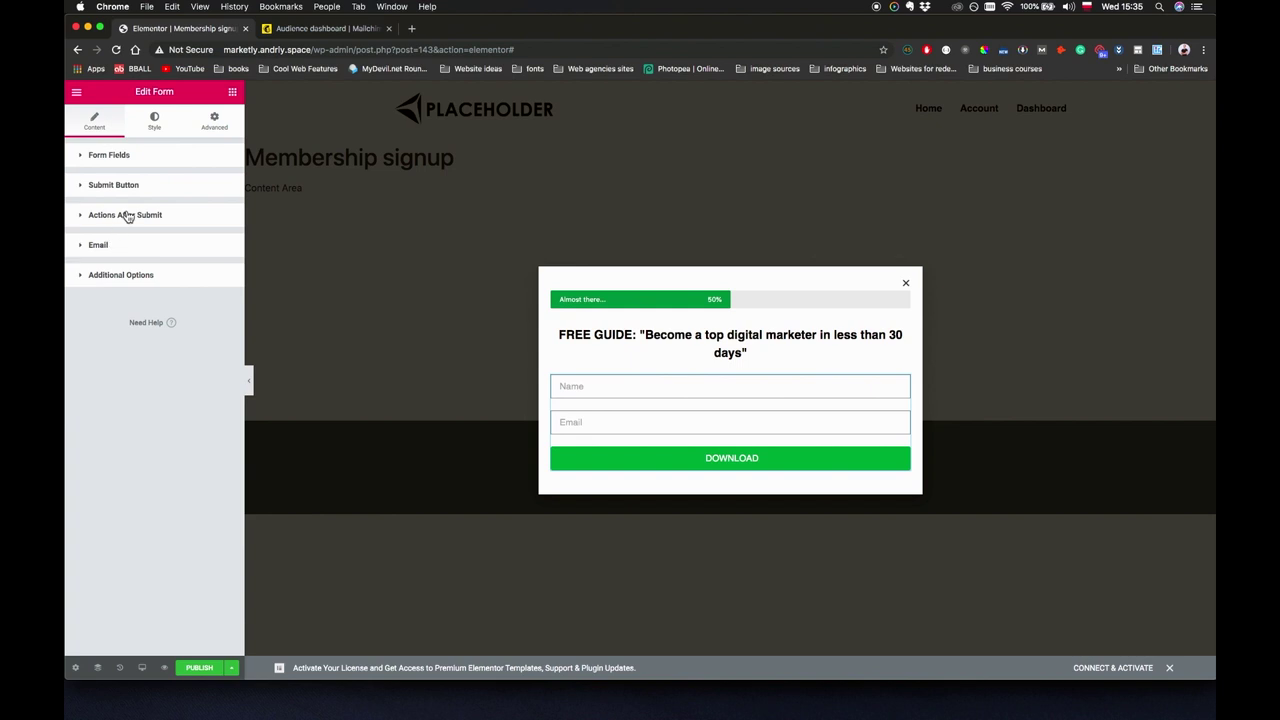
pyautogui.click(125, 215)
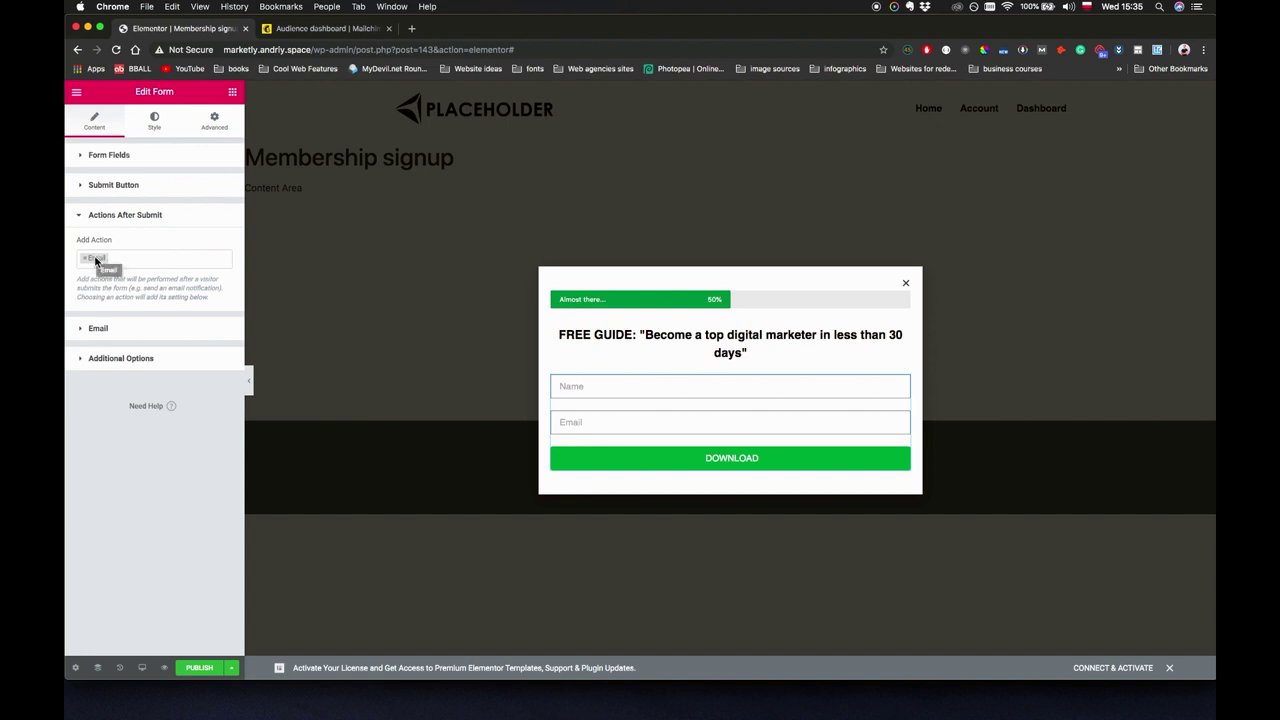
pyautogui.click(89, 260)
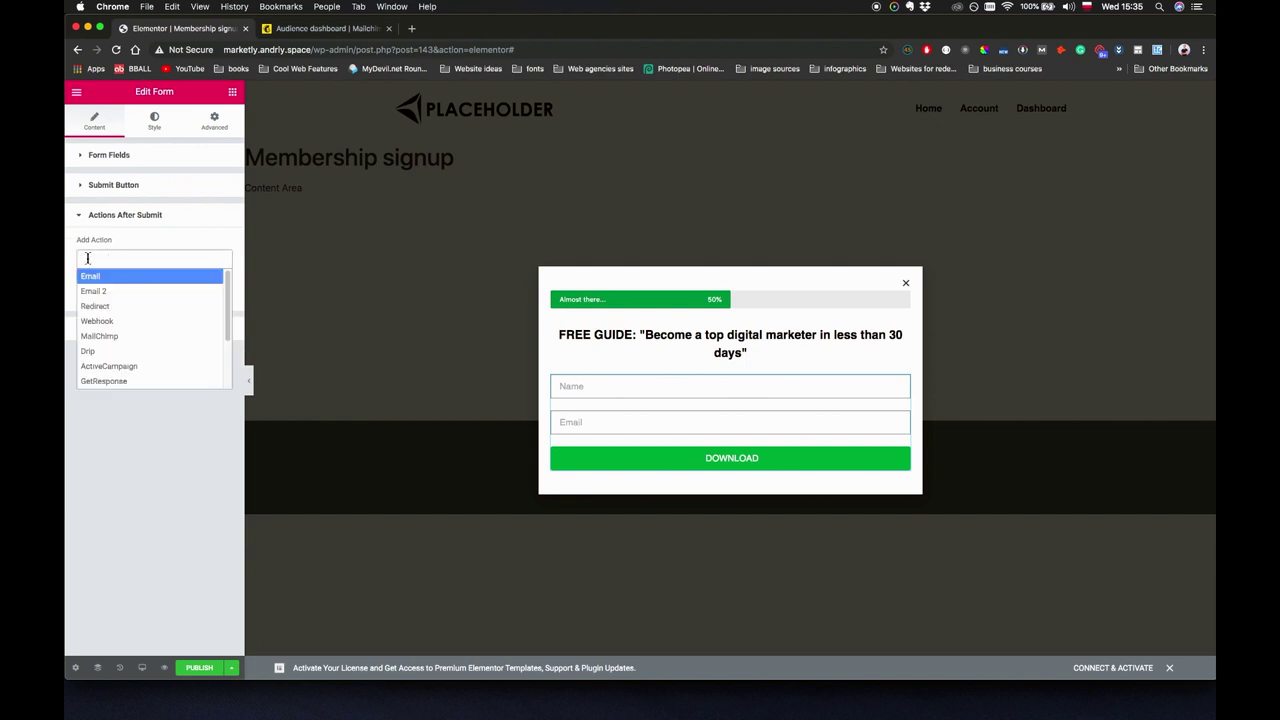
pyautogui.click(129, 340)
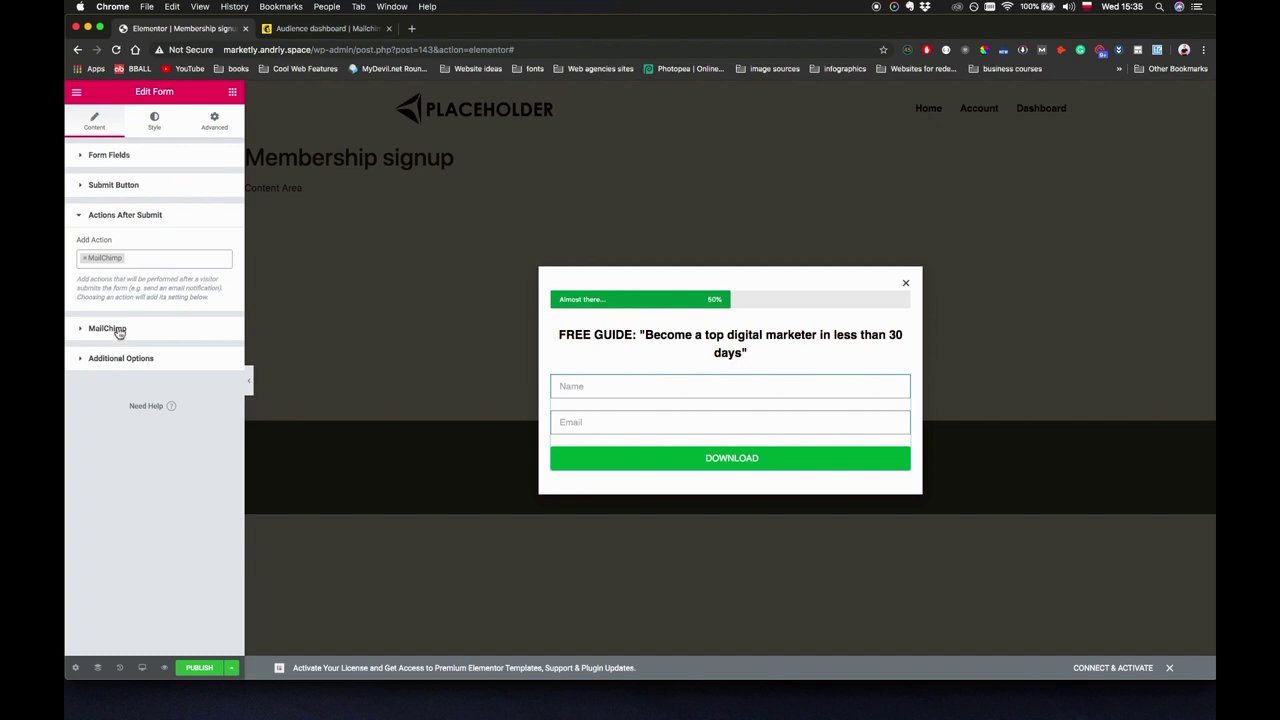
pyautogui.click(115, 330)
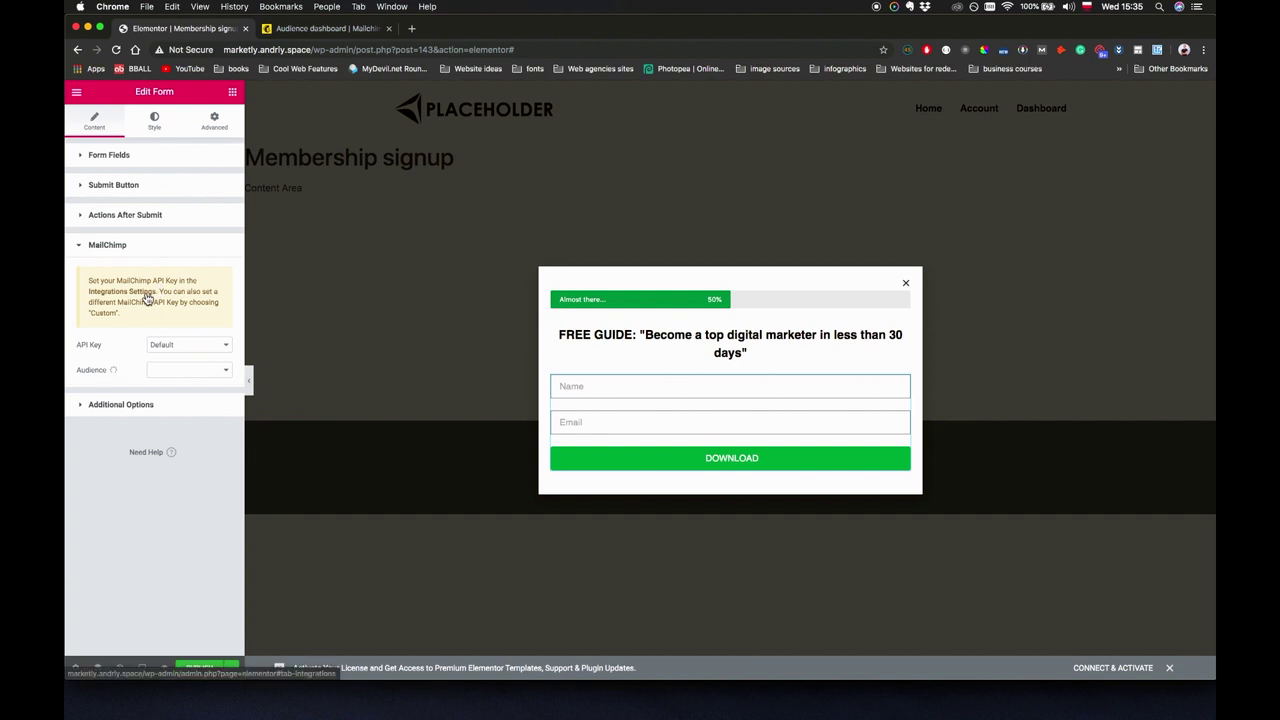
pyautogui.rightClick(147, 297)
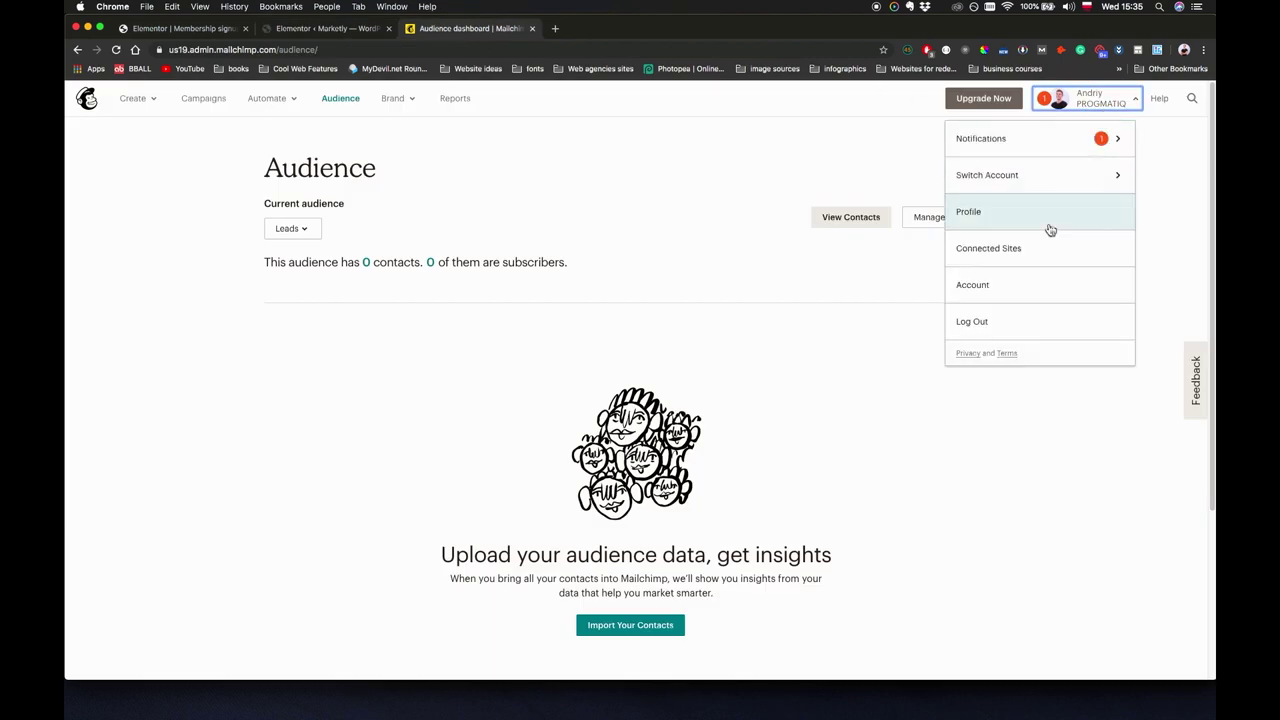
# Go to Mailchimp's Account > Extras > API keys page and select the first API key.
pyautogui.click(986, 286)
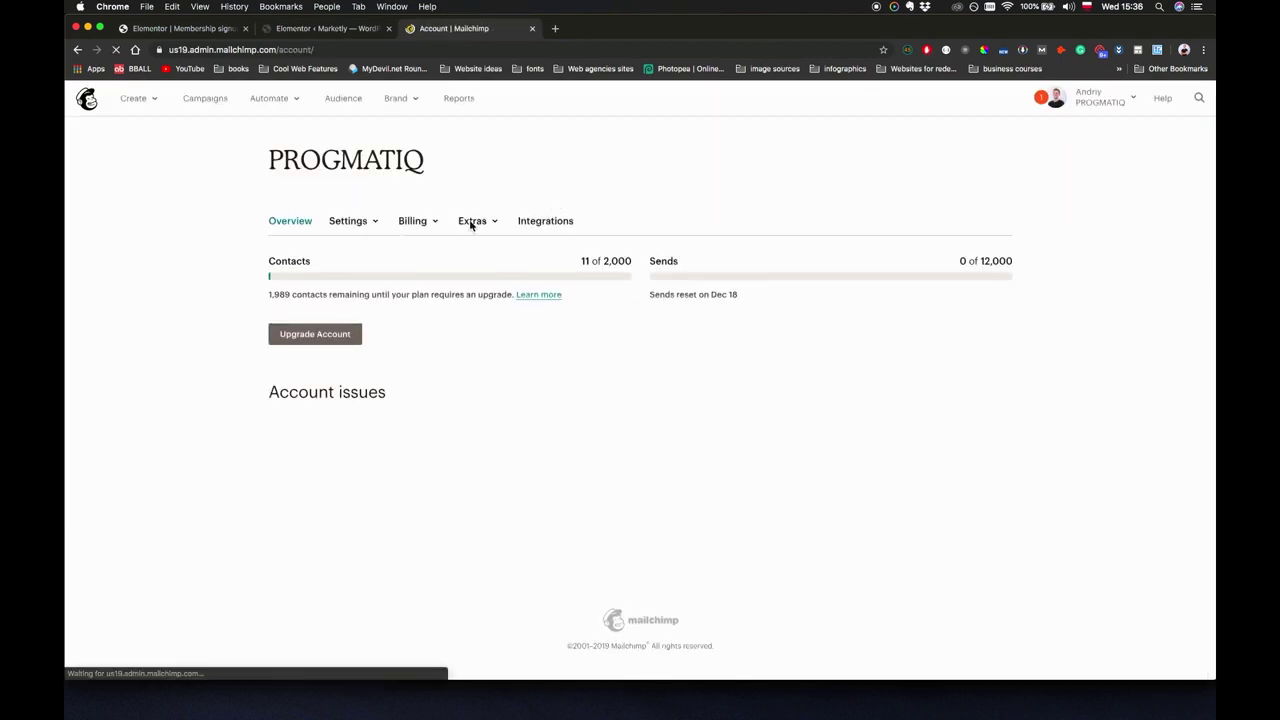
pyautogui.click(476, 226)
pyautogui.click(487, 275)
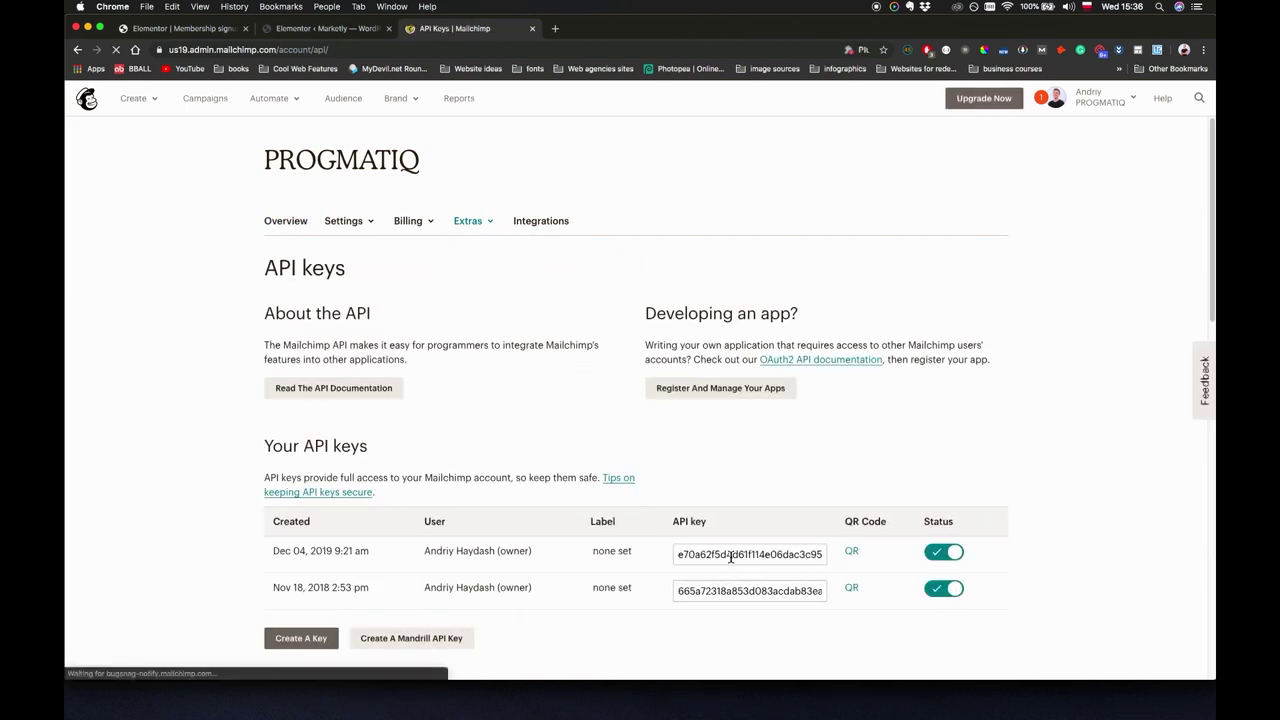
pyautogui.click(732, 556)
# Paste the copied Mailchimp API key into Elementor's Integrations settings, validate it, and save.
pyautogui.click(318, 30)
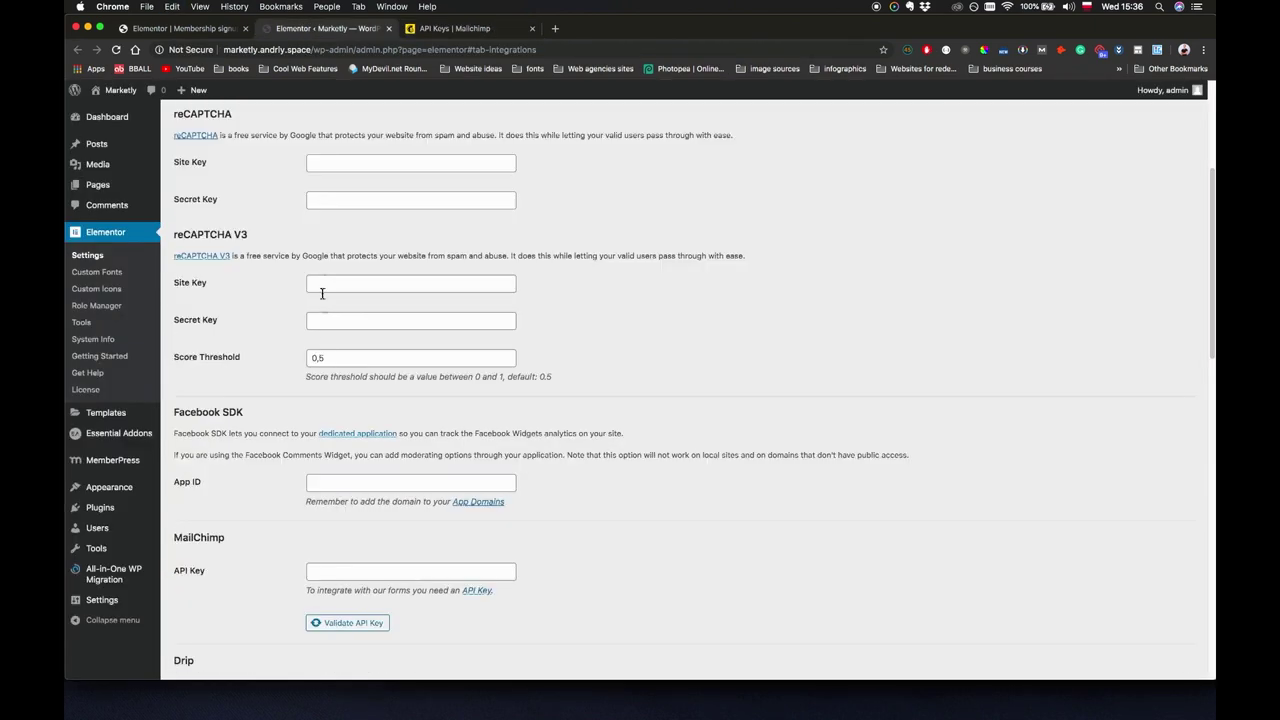
pyautogui.click(333, 574)
pyautogui.press('super+v')
pyautogui.click(378, 623)
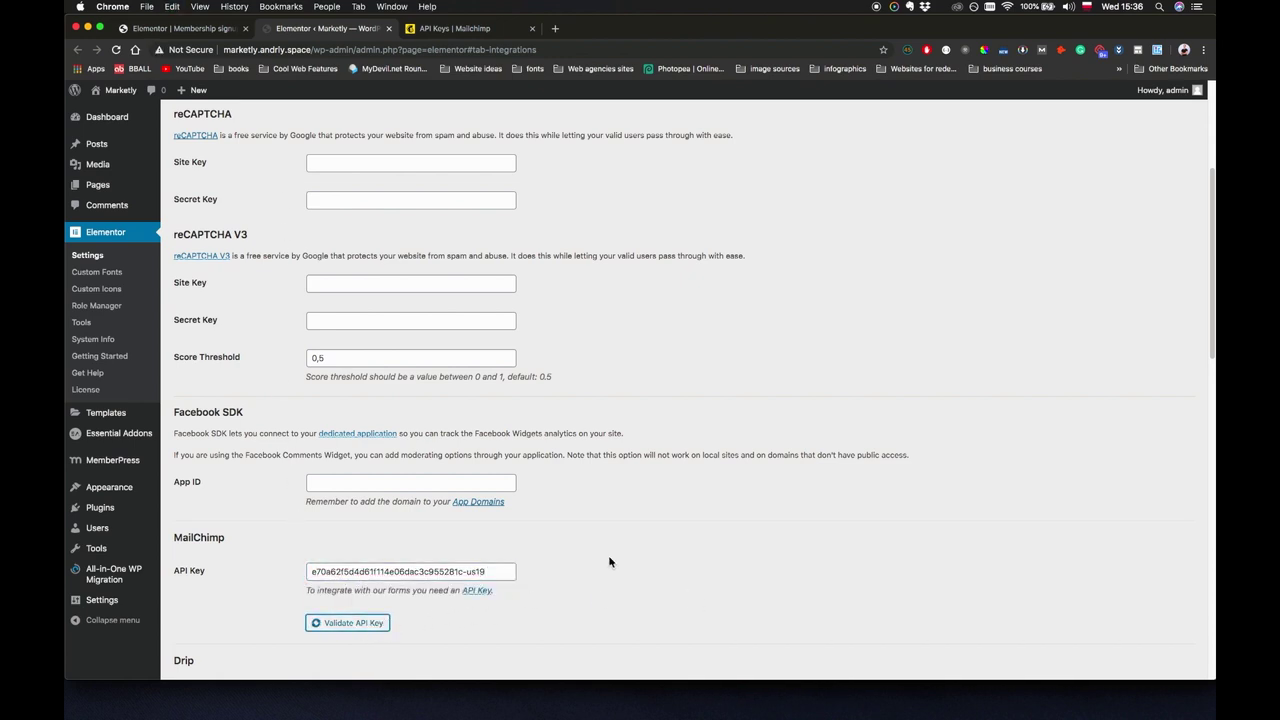
pyautogui.scroll(-10, 590, 555)
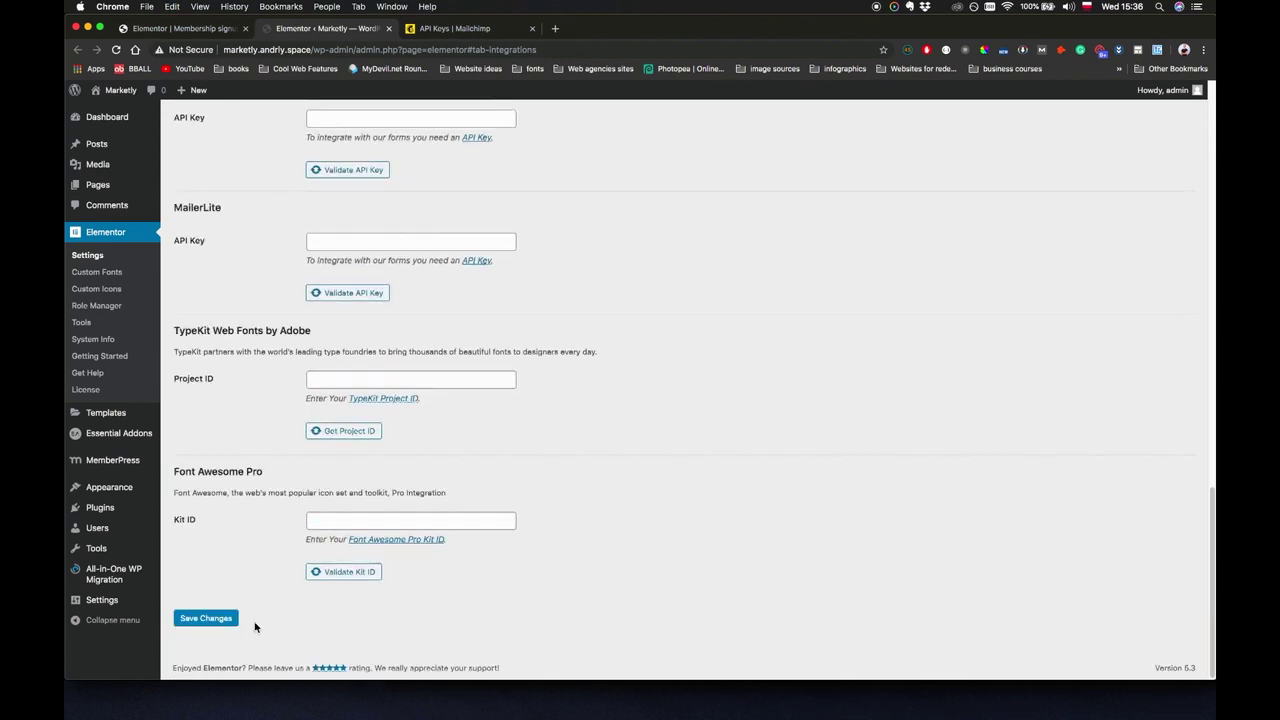
pyautogui.click(232, 616)
# In the popup form's MailChimp section, keep the Default API key and choose the Leads audience.
pyautogui.click(180, 28)
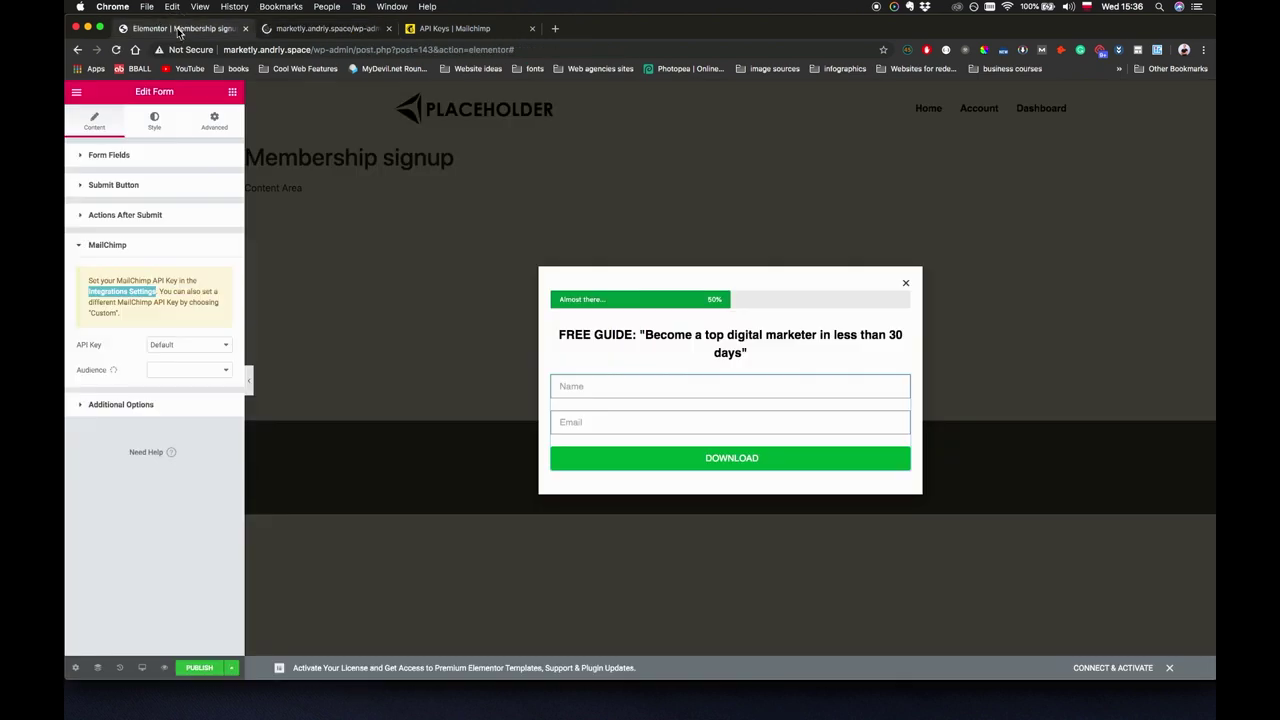
pyautogui.click(195, 411)
pyautogui.click(150, 249)
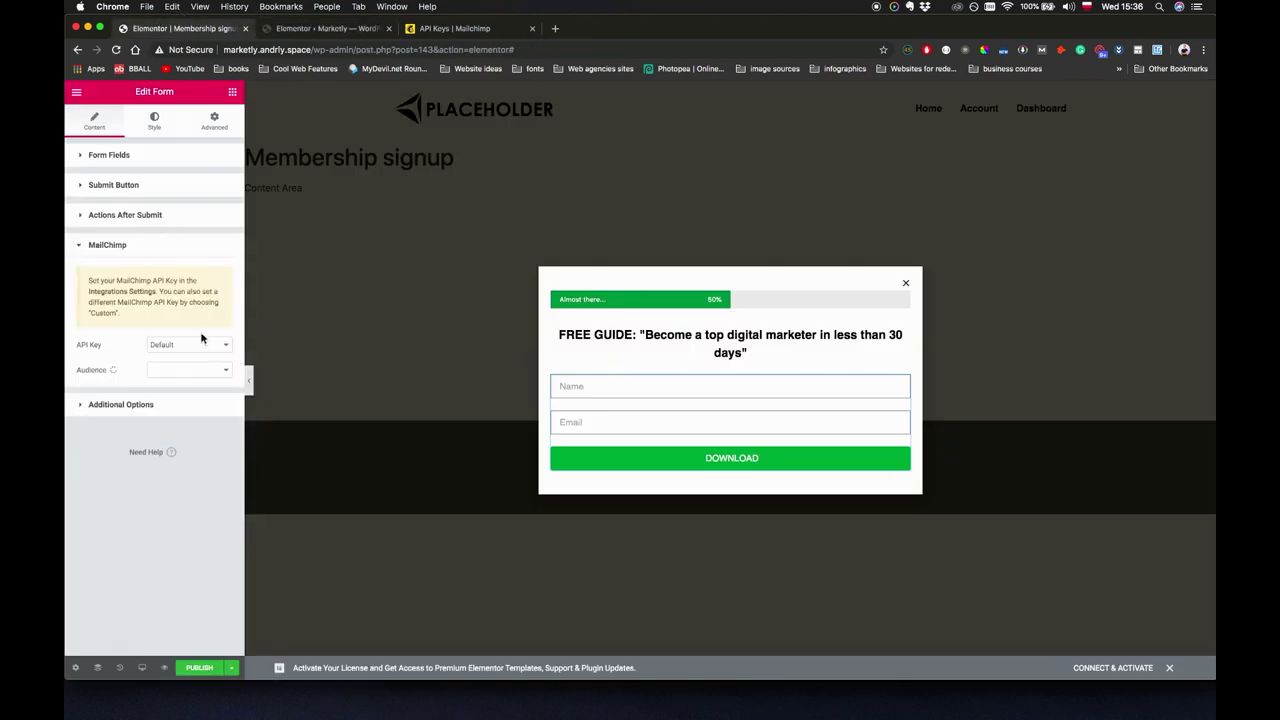
pyautogui.click(217, 345)
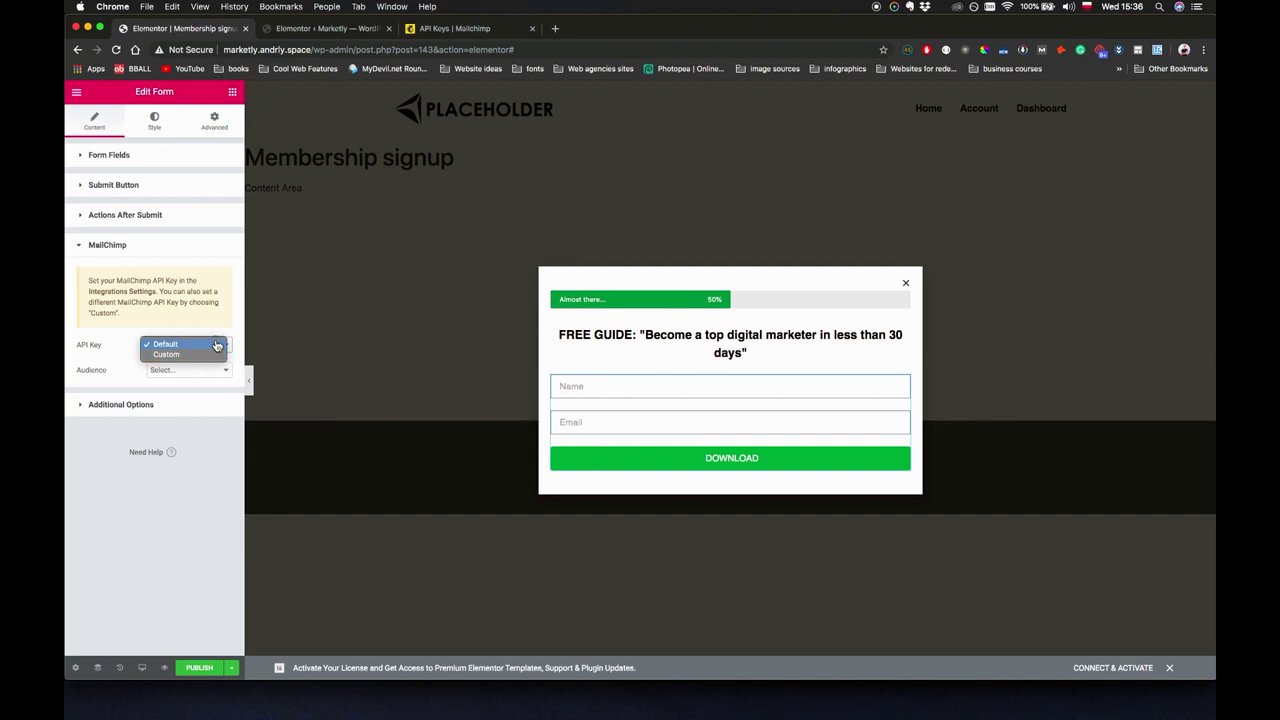
pyautogui.click(215, 345)
pyautogui.click(212, 370)
pyautogui.click(103, 357)
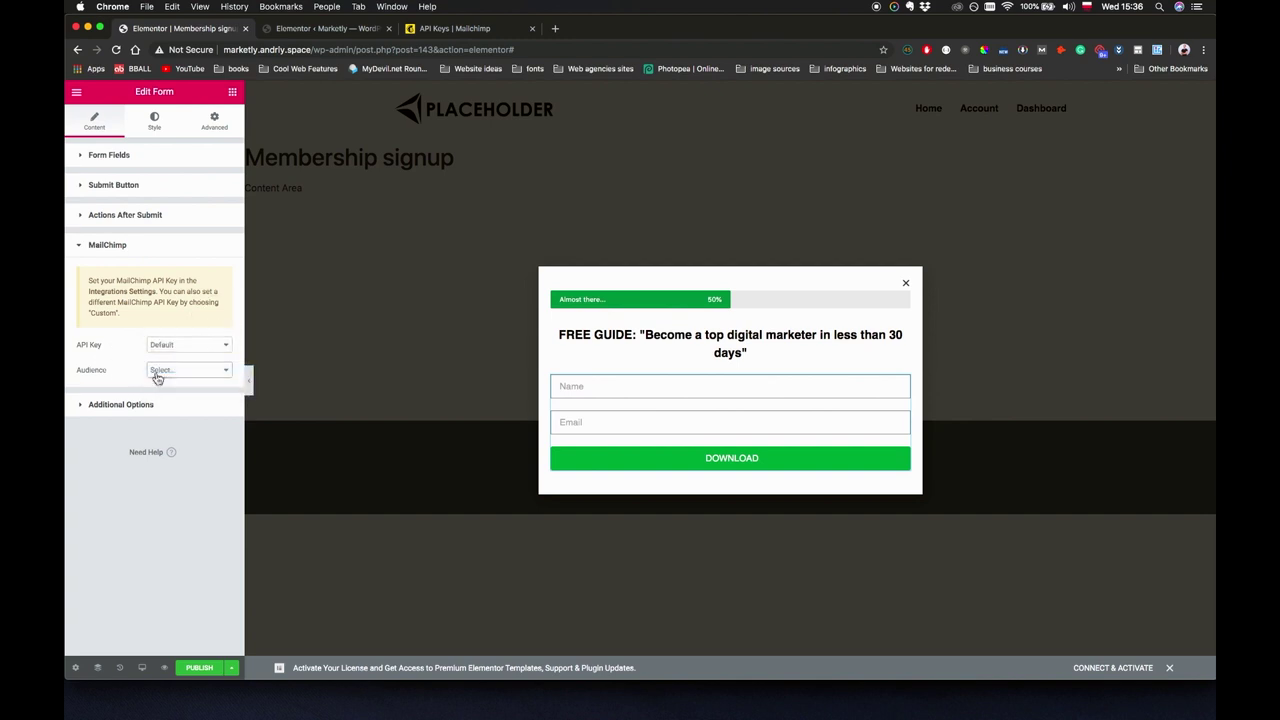
pyautogui.click(165, 372)
pyautogui.click(180, 382)
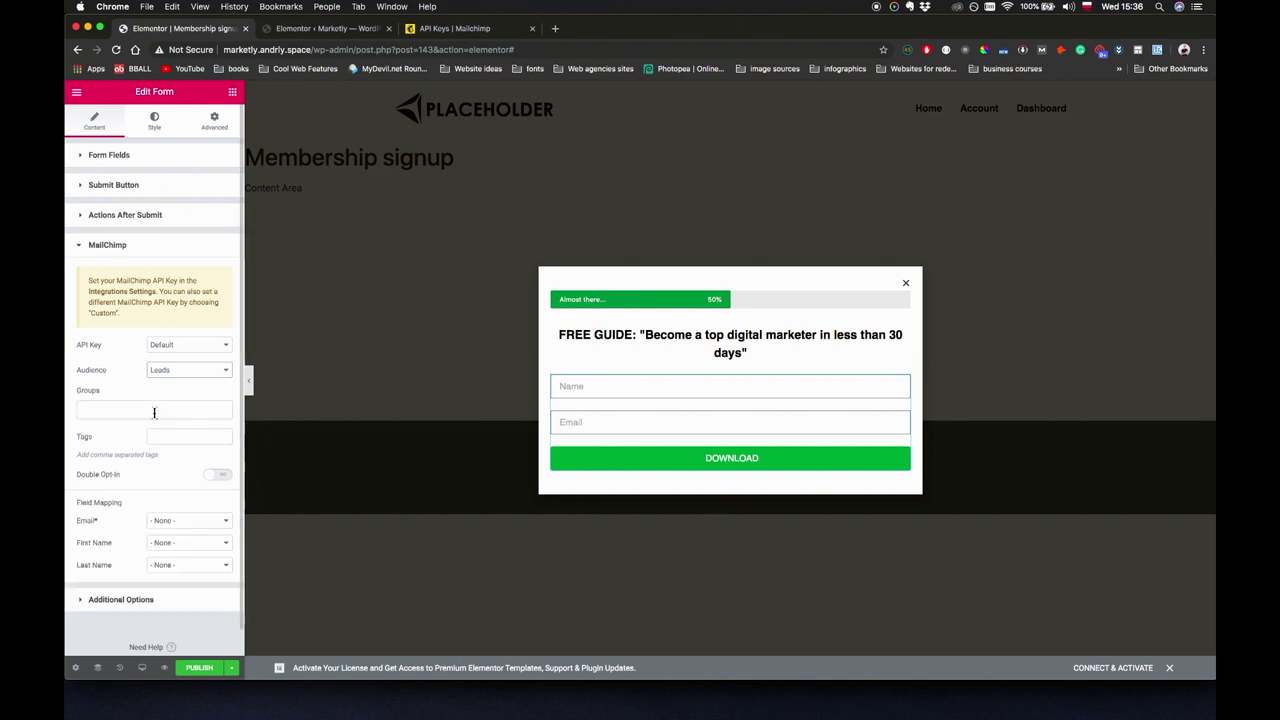
# Leave groups empty, and map Email to Email and First Name to the form's Name field.
pyautogui.click(153, 412)
pyautogui.click(124, 463)
pyautogui.click(189, 520)
pyautogui.click(189, 531)
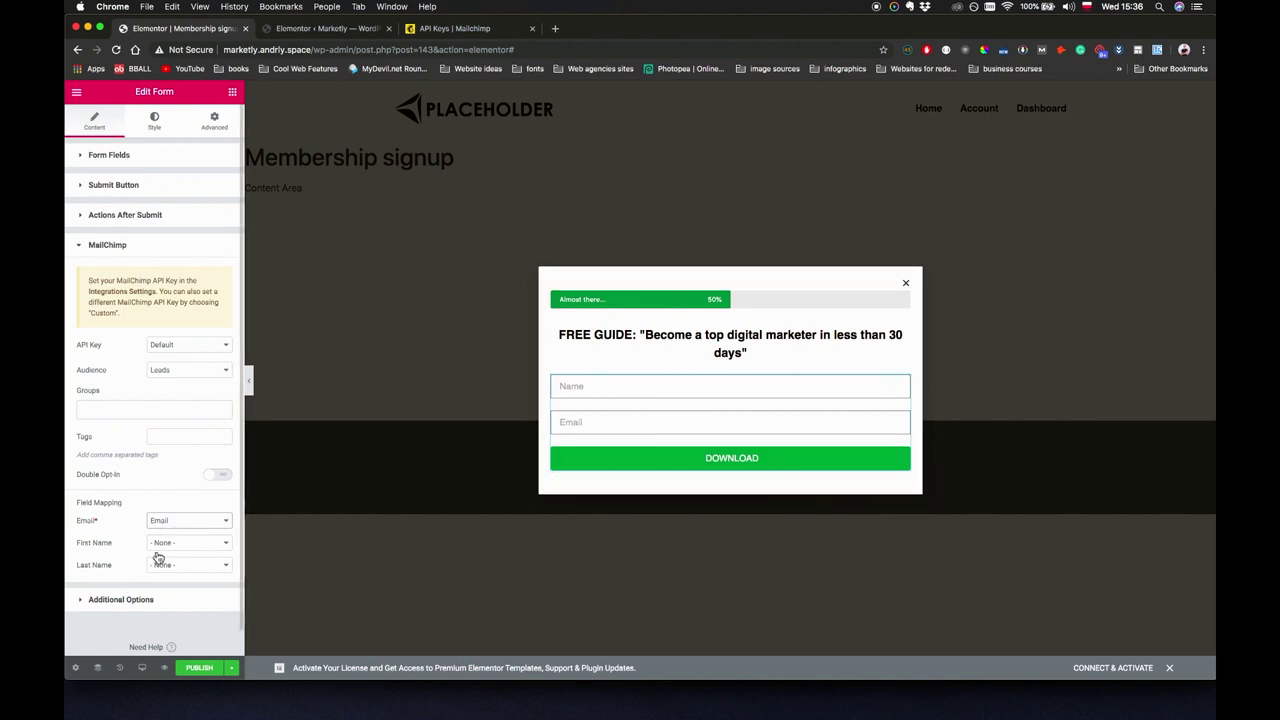
pyautogui.click(163, 546)
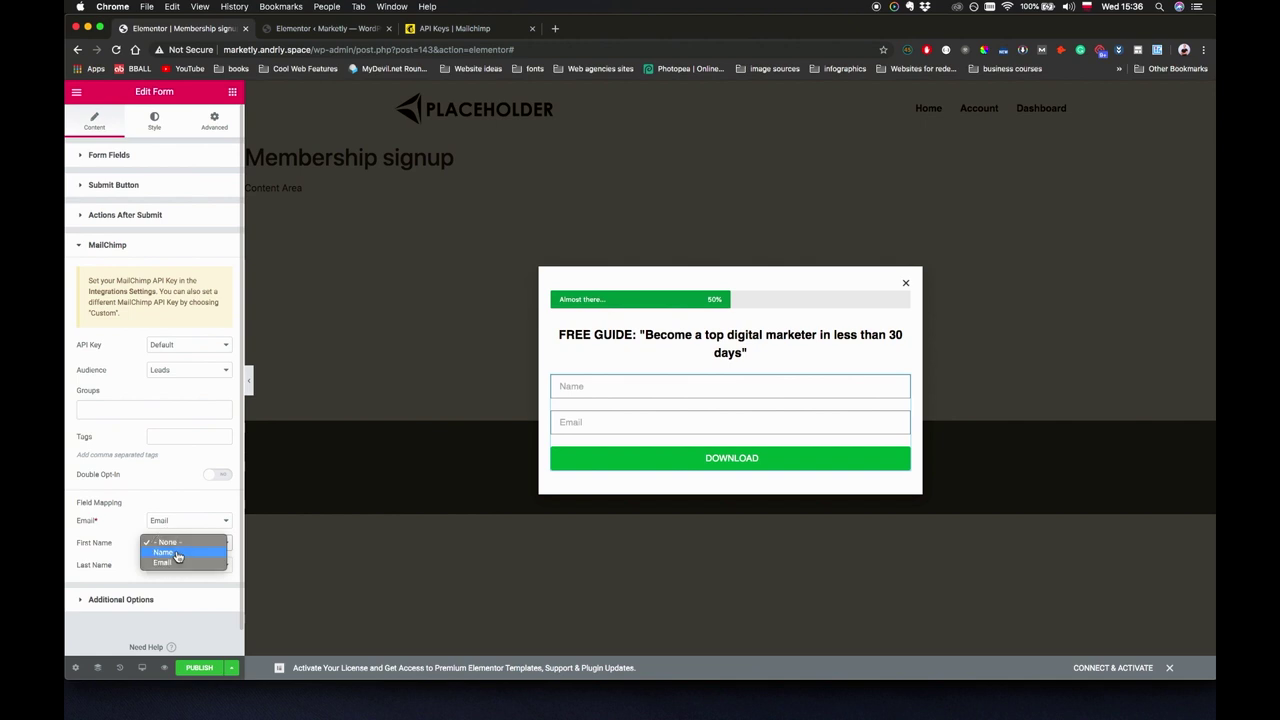
pyautogui.click(176, 553)
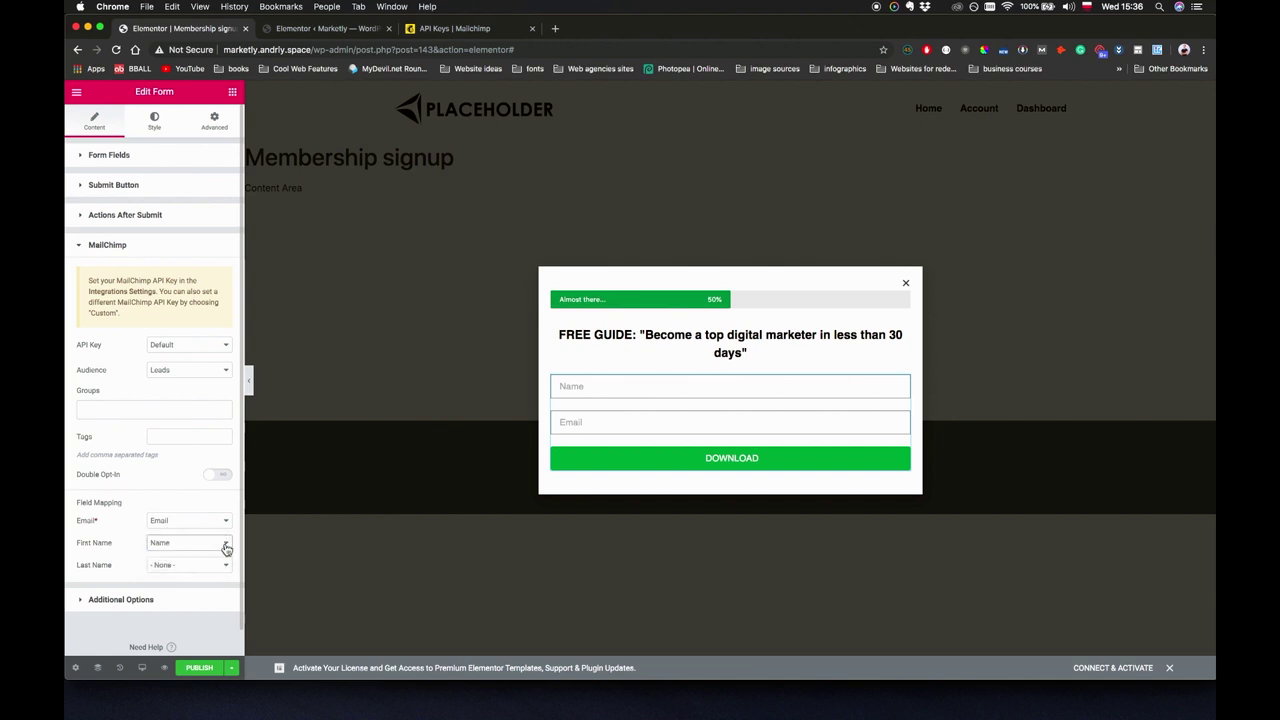
pyautogui.click(199, 668)
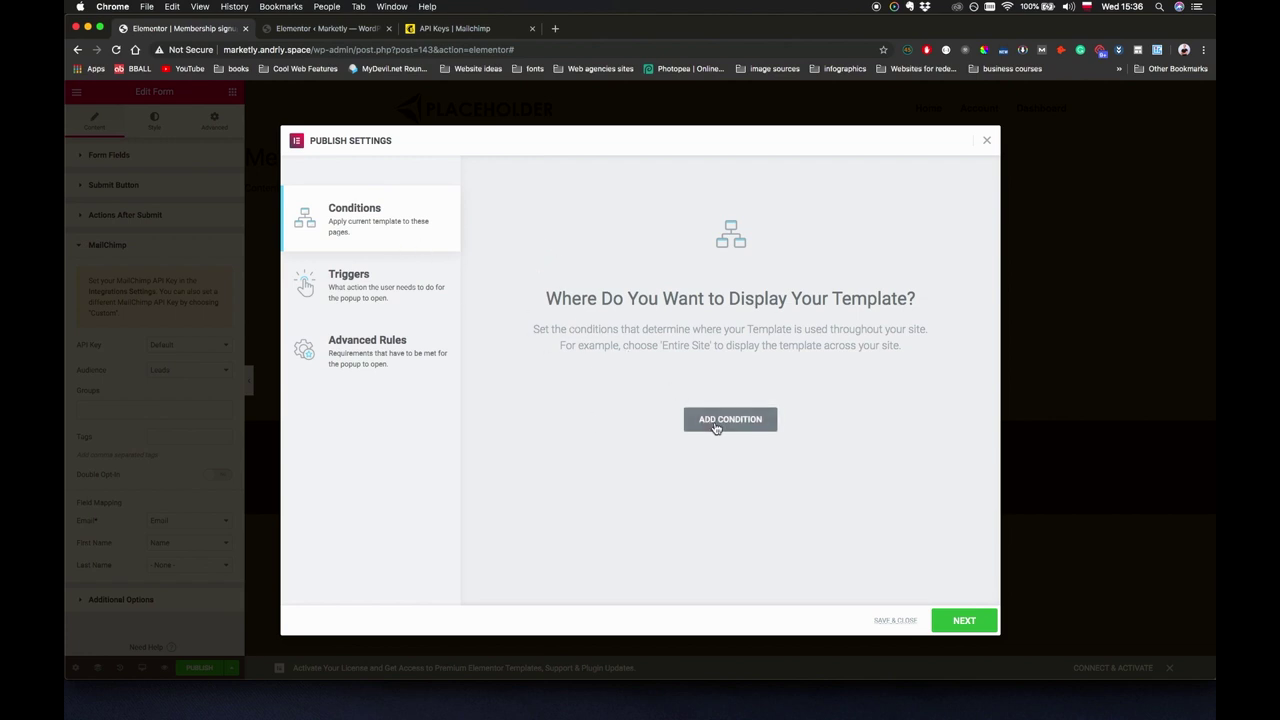
# Add a display condition: Include > Singular > Pages > Home.
pyautogui.click(716, 428)
pyautogui.click(633, 398)
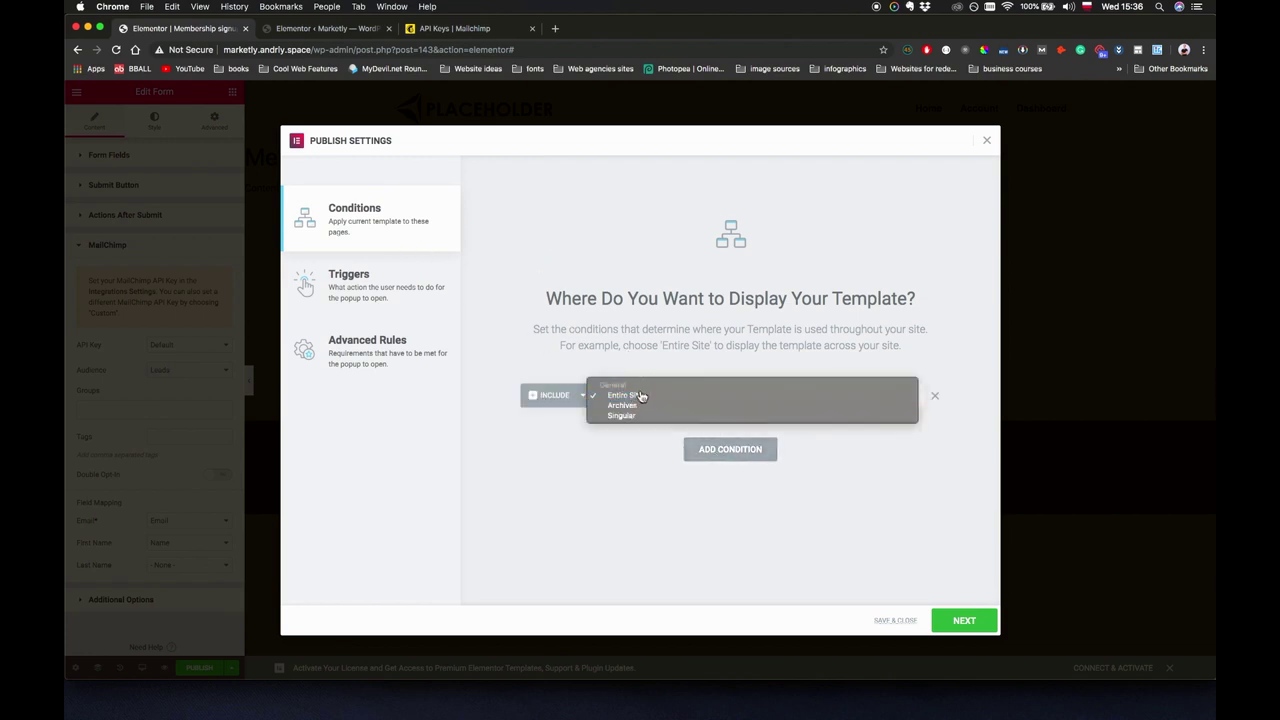
pyautogui.click(650, 397)
pyautogui.click(656, 400)
pyautogui.click(655, 418)
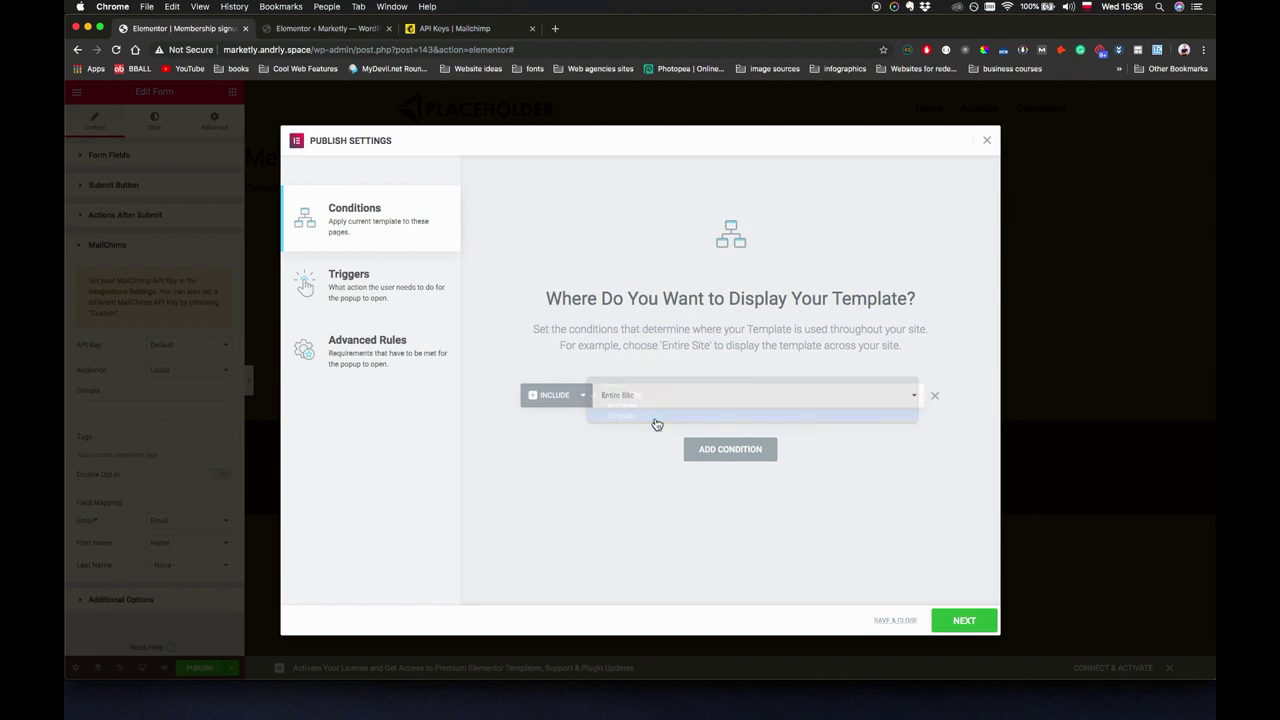
pyautogui.click(751, 403)
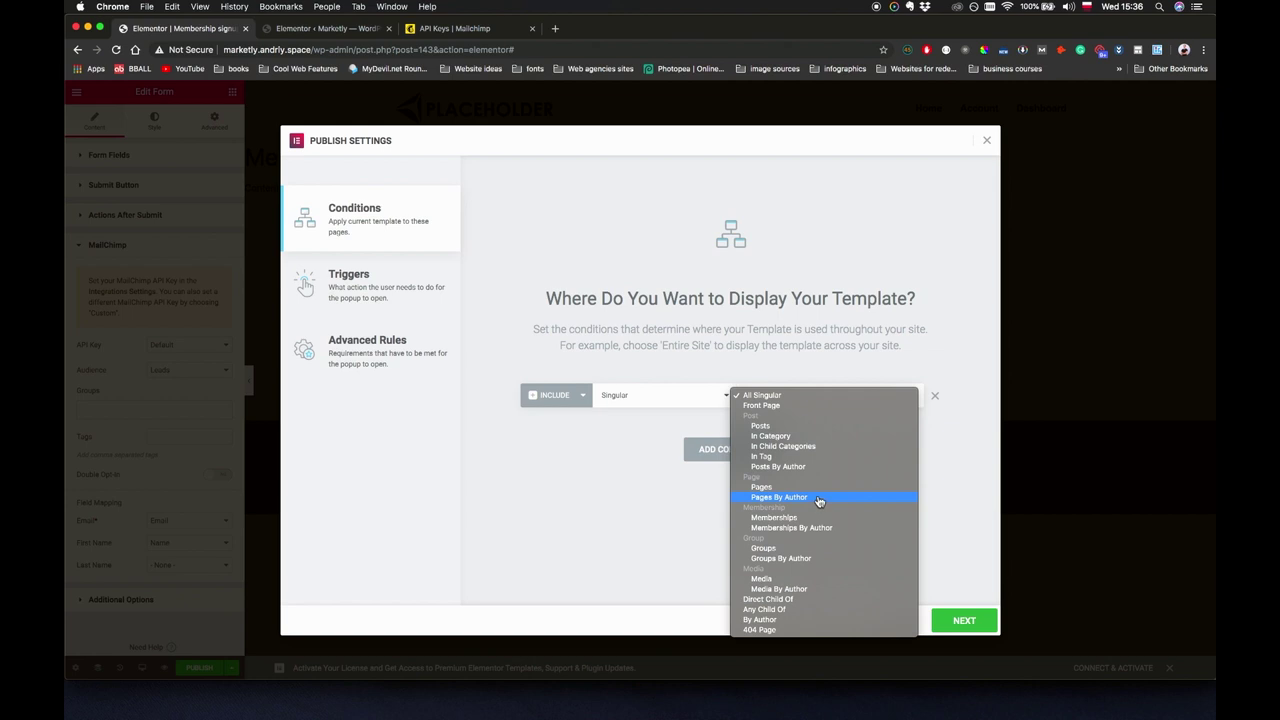
pyautogui.click(817, 489)
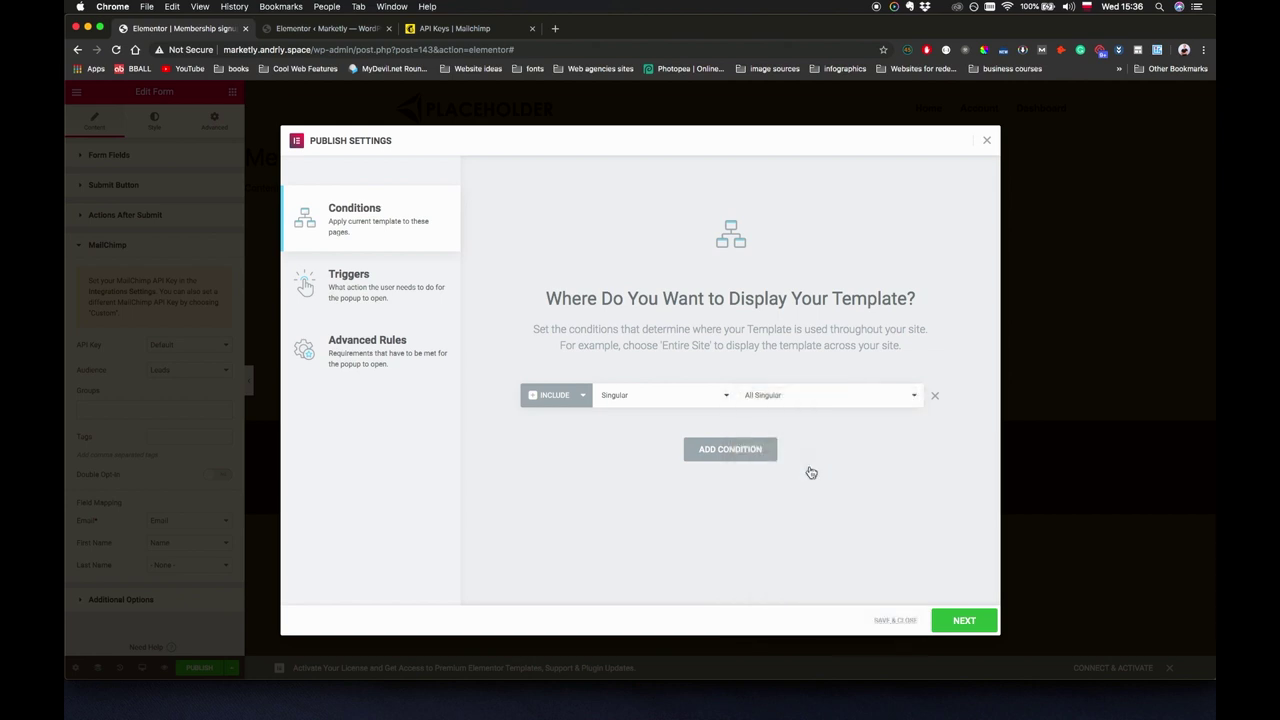
pyautogui.click(881, 398)
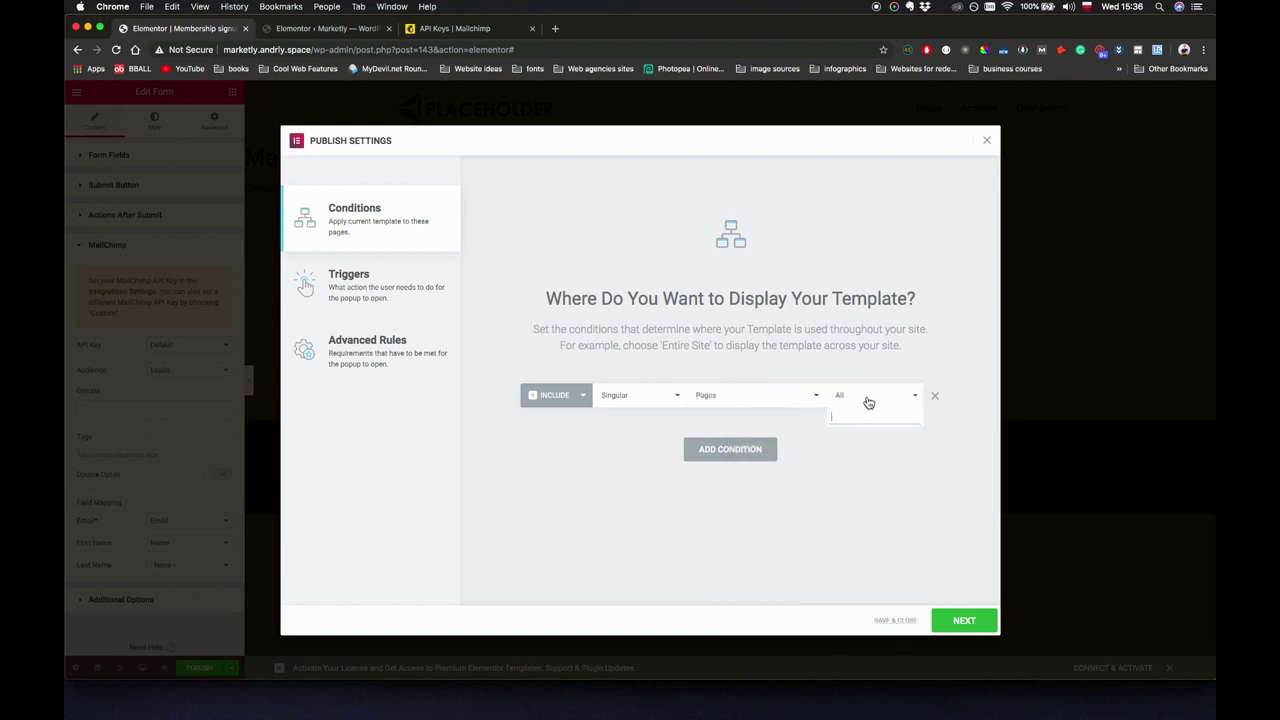
pyautogui.write('Ho')
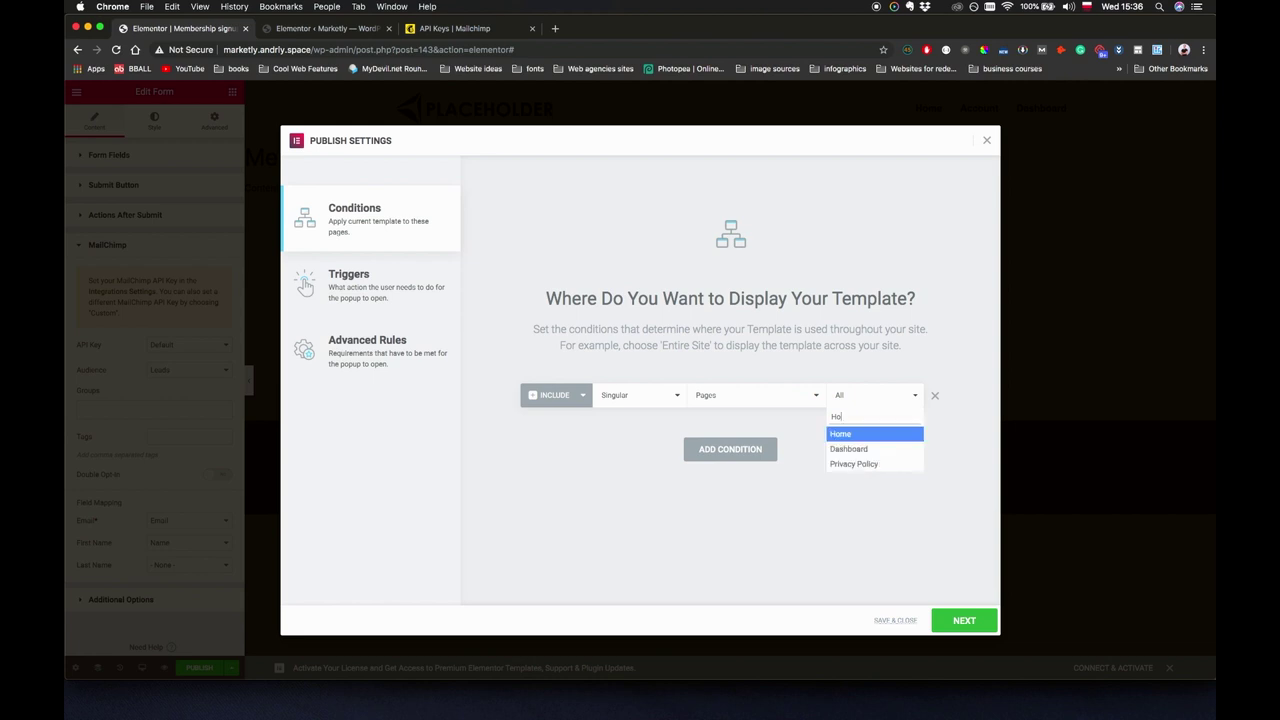
pyautogui.click(863, 436)
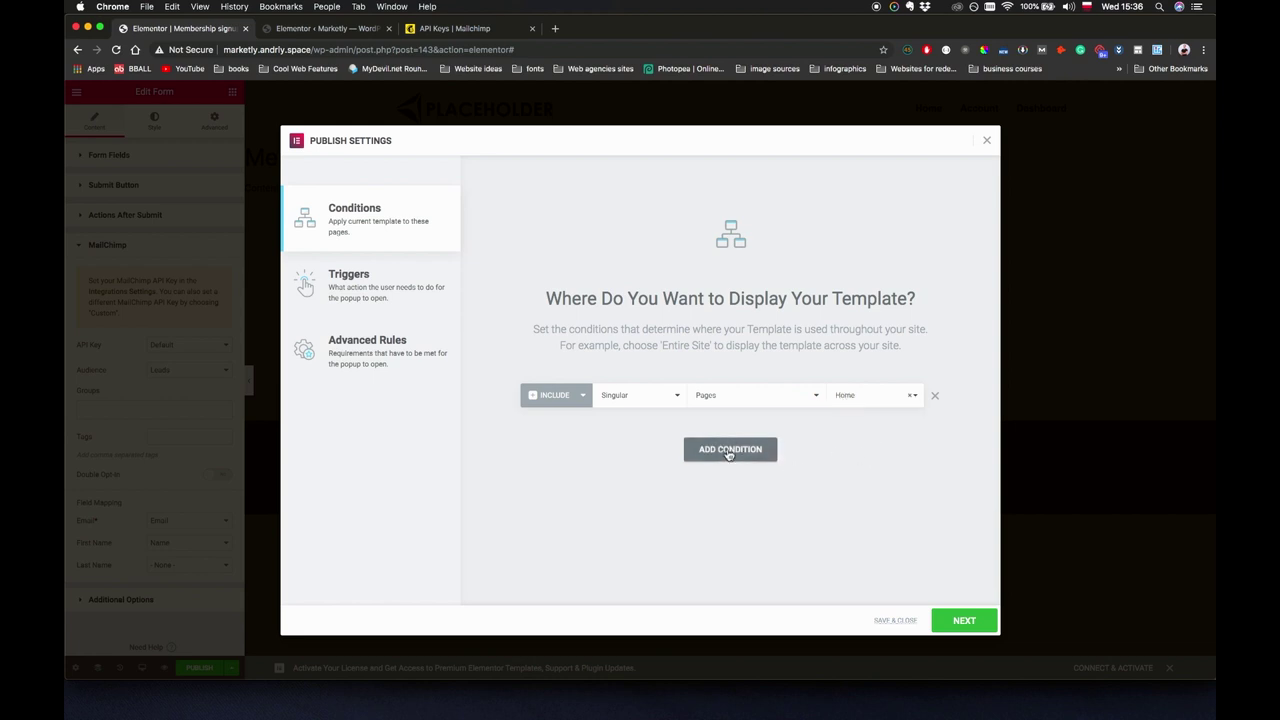
# Enable the On Page Exit Intent trigger, then Save & Close to make the popup live.
pyautogui.click(387, 288)
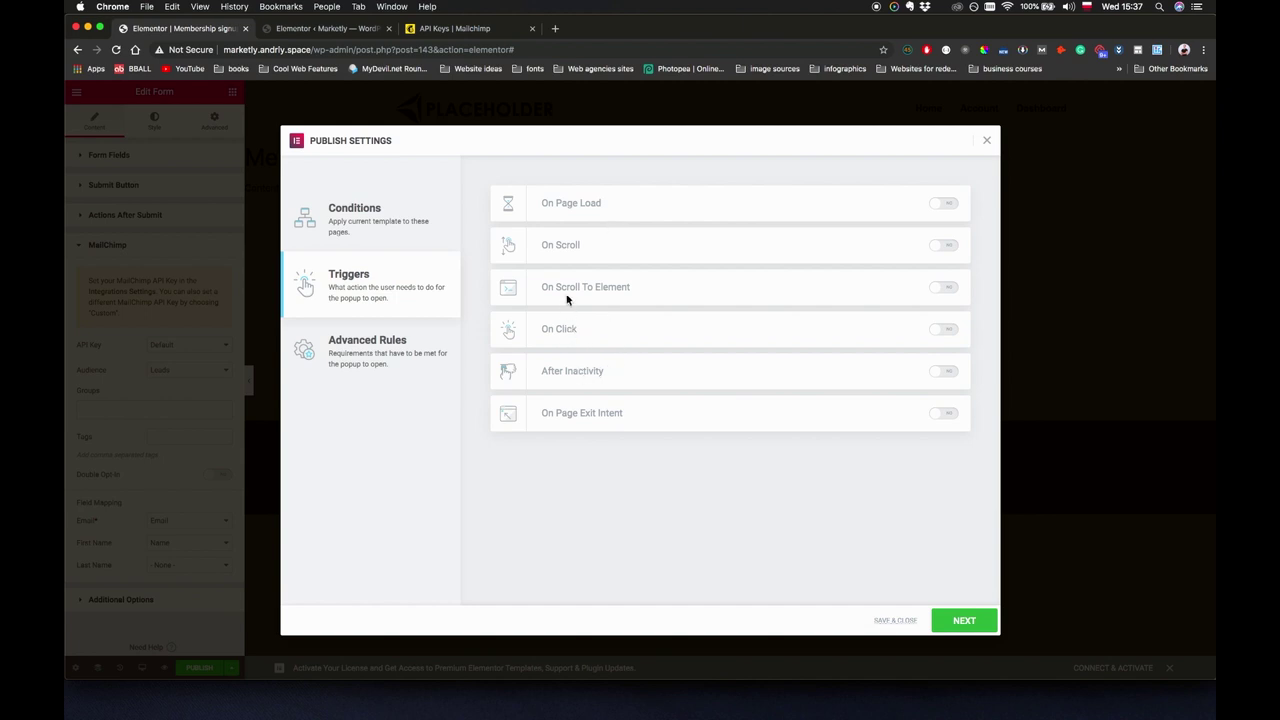
pyautogui.click(955, 415)
pyautogui.click(964, 622)
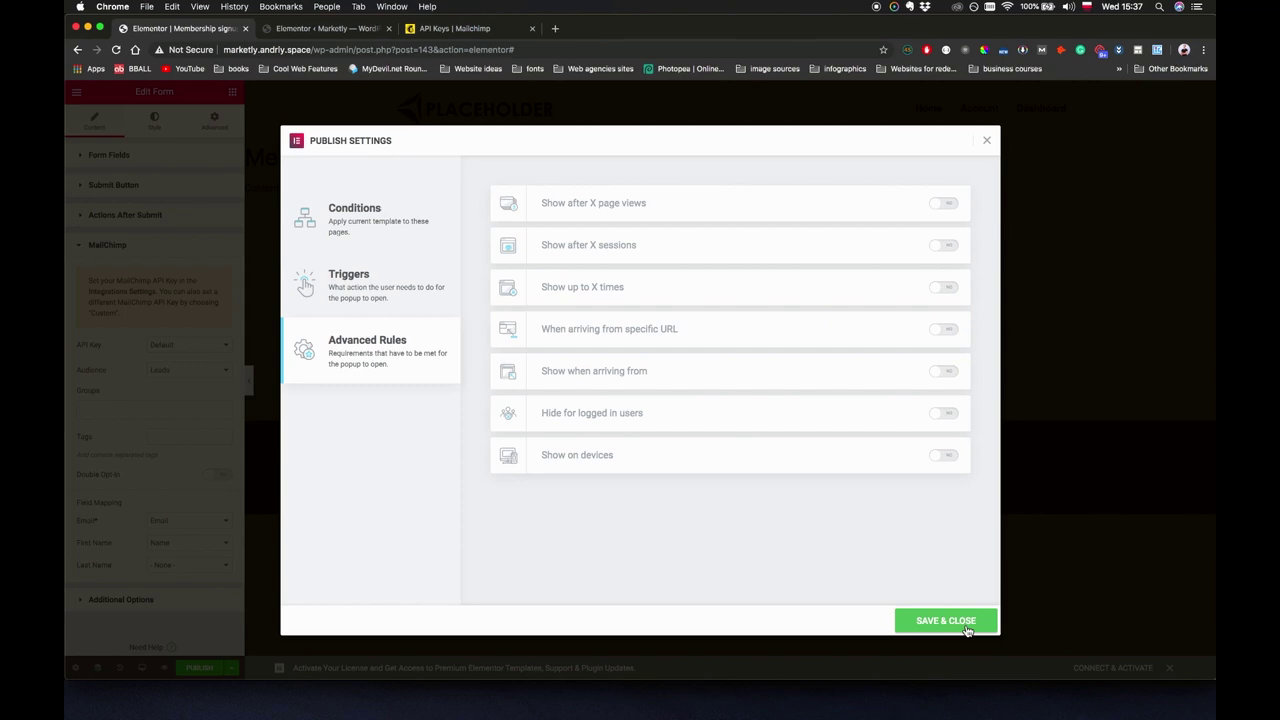
pyautogui.click(966, 622)
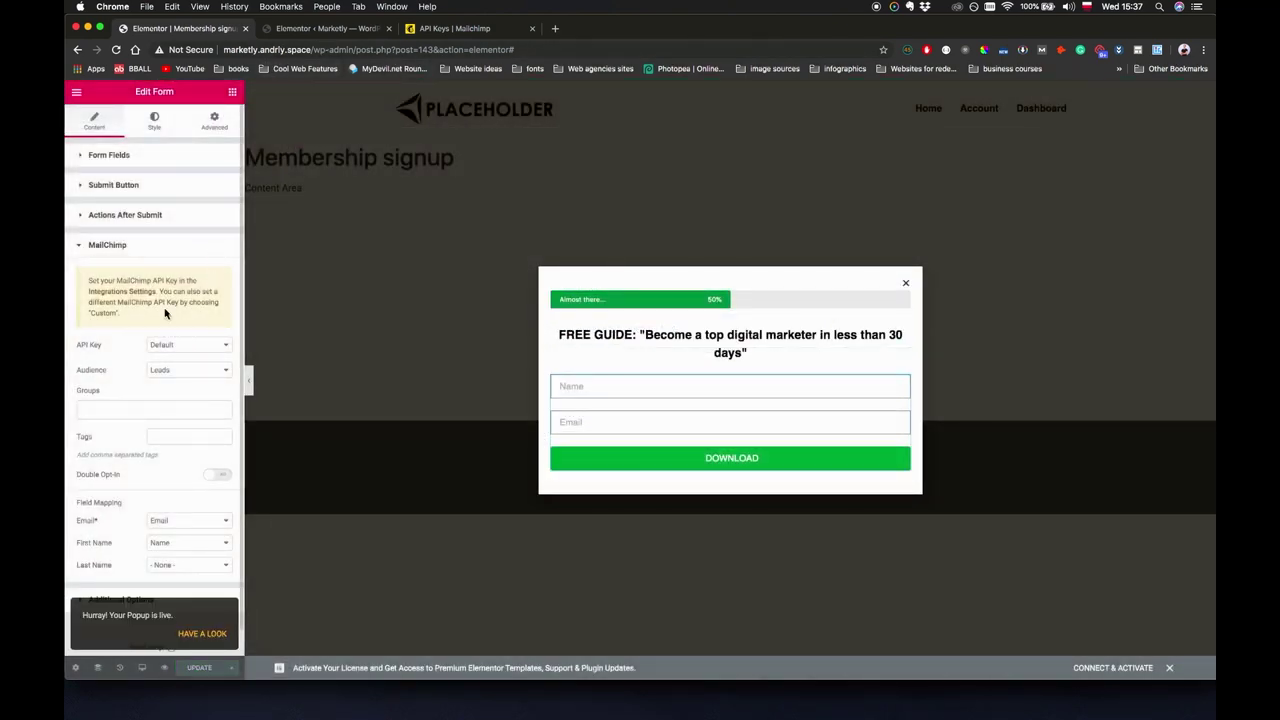
# Copy the site address and load the live site in a new tab.
pyautogui.moveTo(292, 49); pyautogui.dragTo(176, 49)
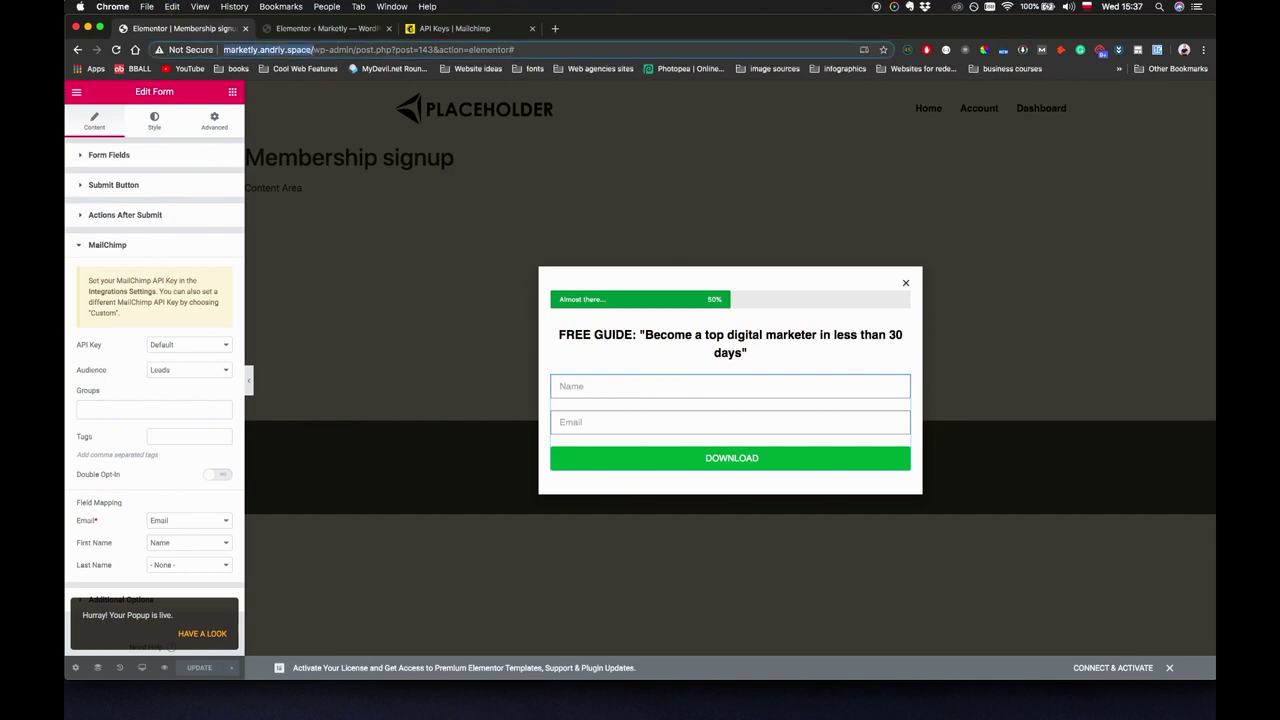
pyautogui.press('super+c')
pyautogui.press('super+t')
pyautogui.press('super+v')
pyautogui.press('Return')
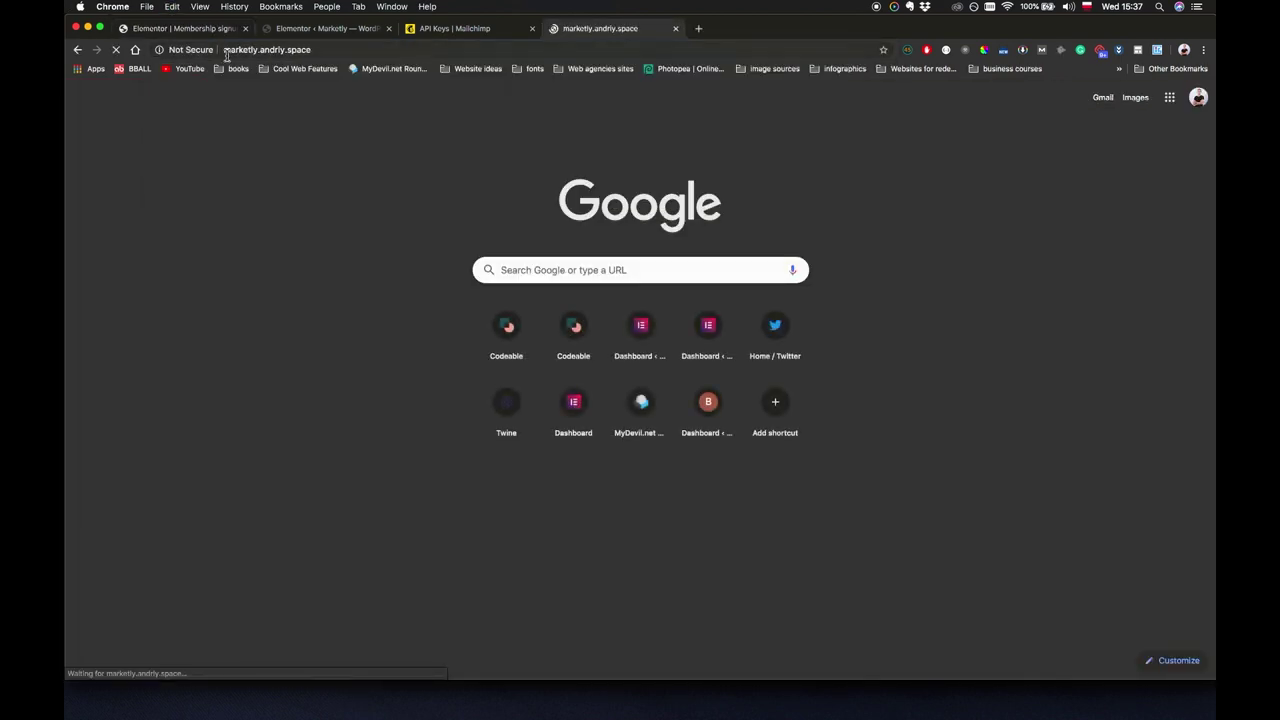
# Enter a test name and email in the FREE GUIDE popup and submit it with DOWNLOAD.
pyautogui.scroll(-10, 436, 330)
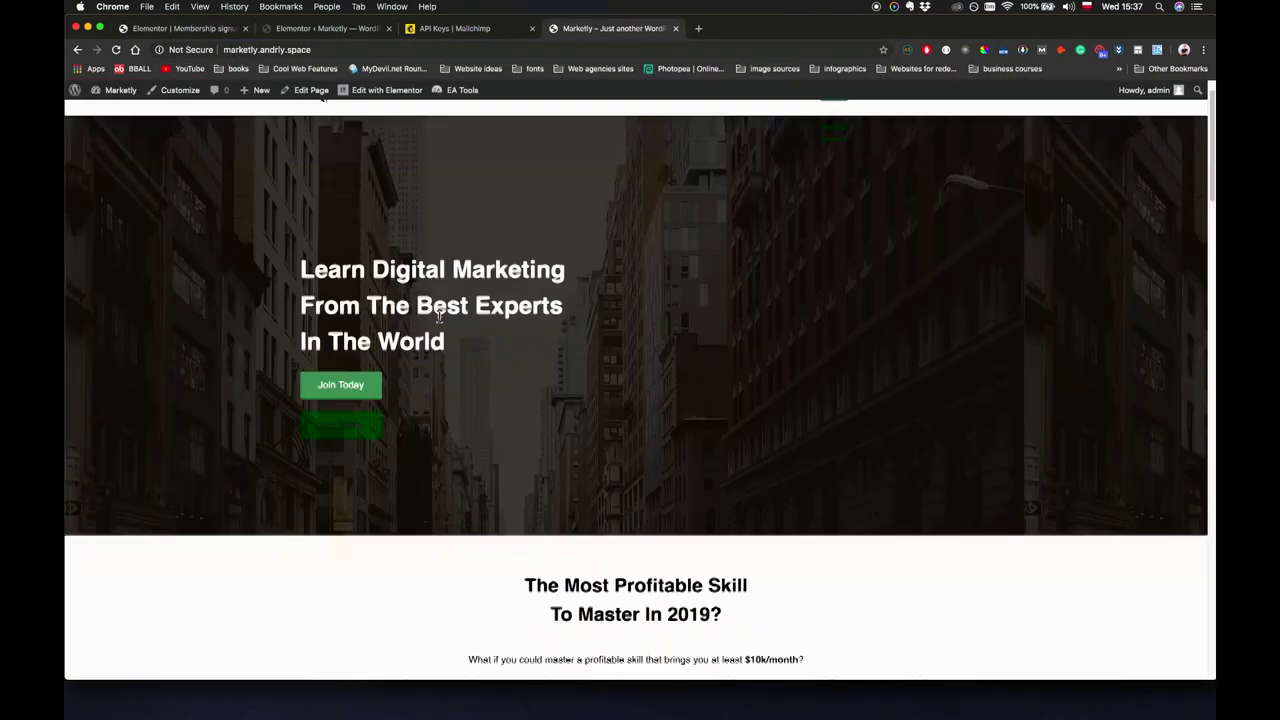
pyautogui.scroll(-10, 440, 320)
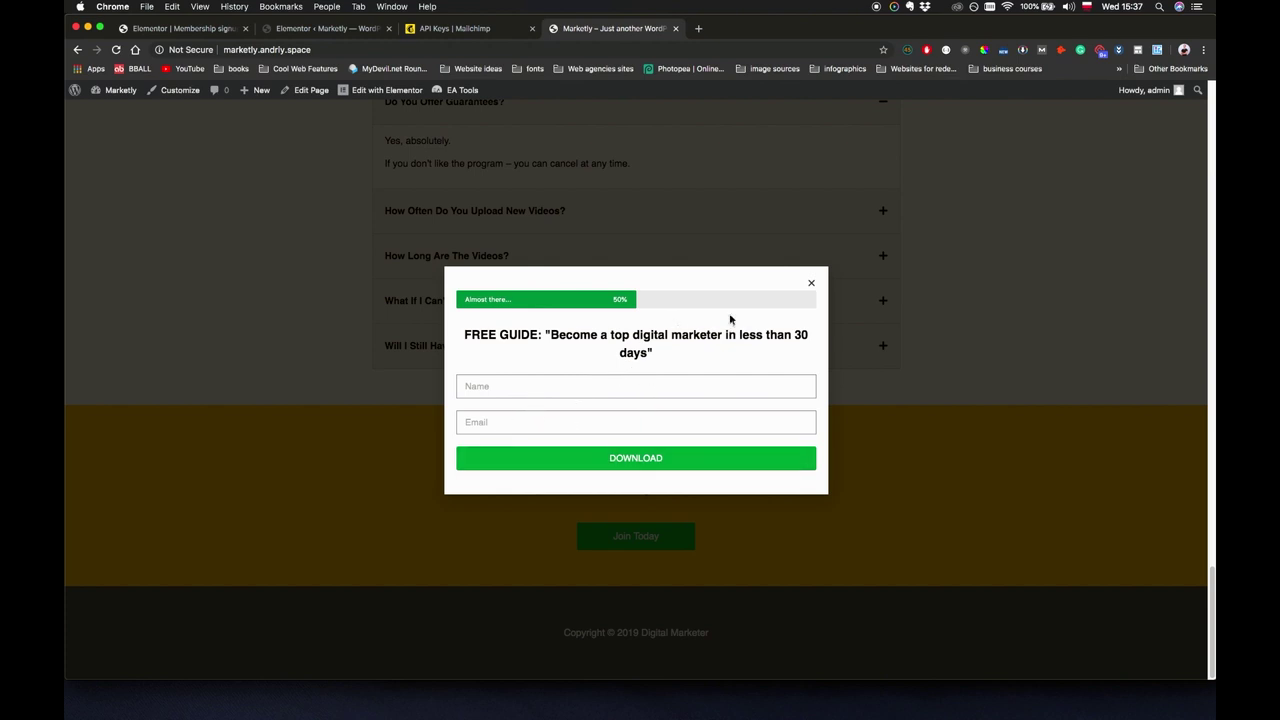
pyautogui.click(580, 388)
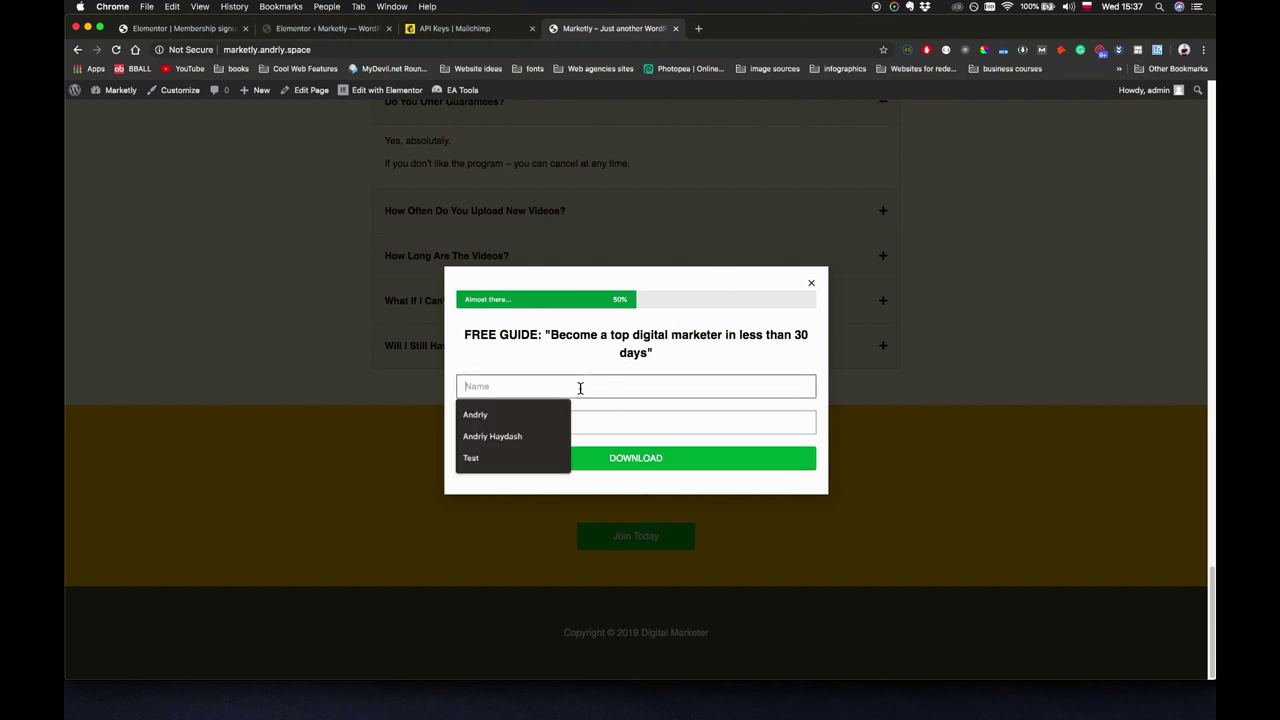
pyautogui.write('Andriy')
pyautogui.press('Tab')
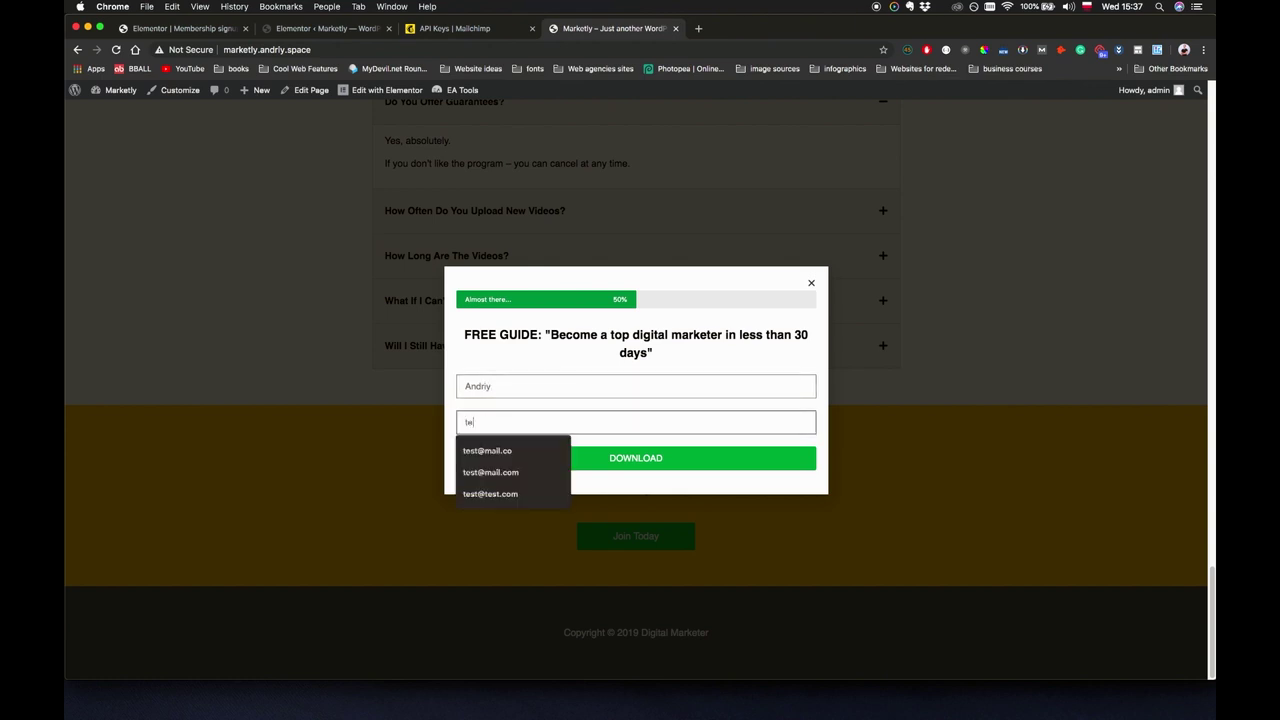
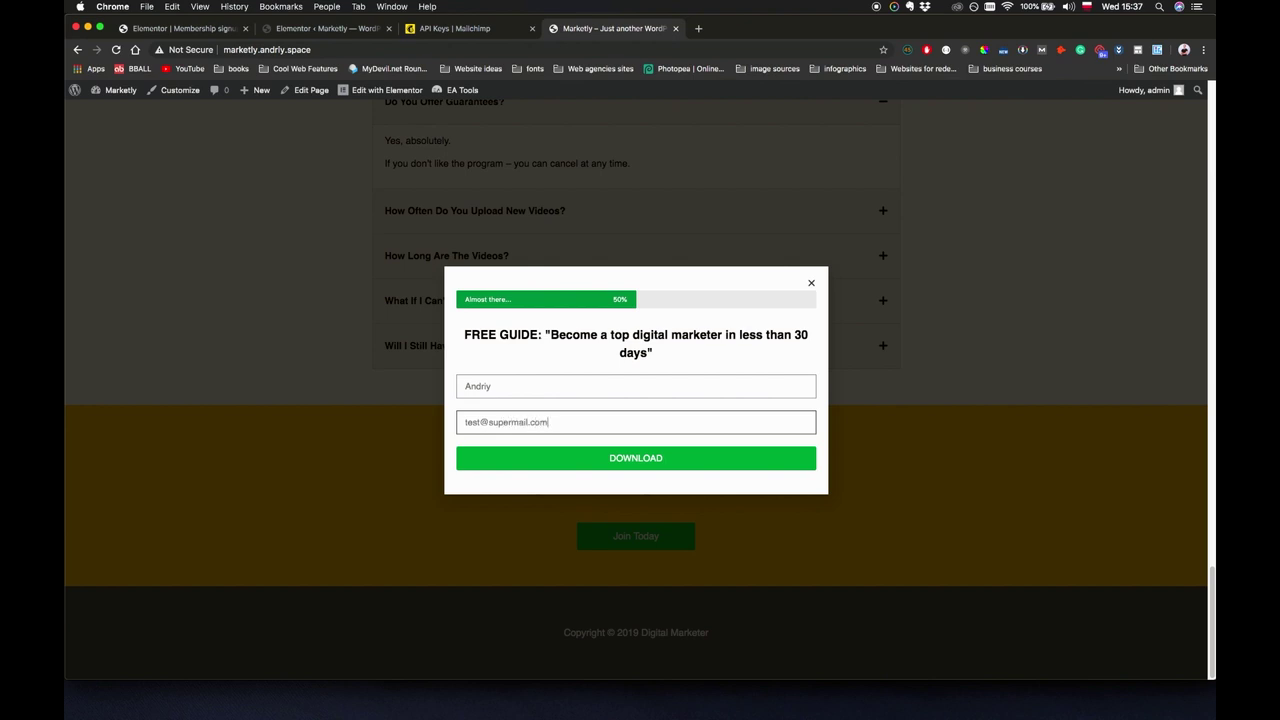
pyautogui.click(681, 457)
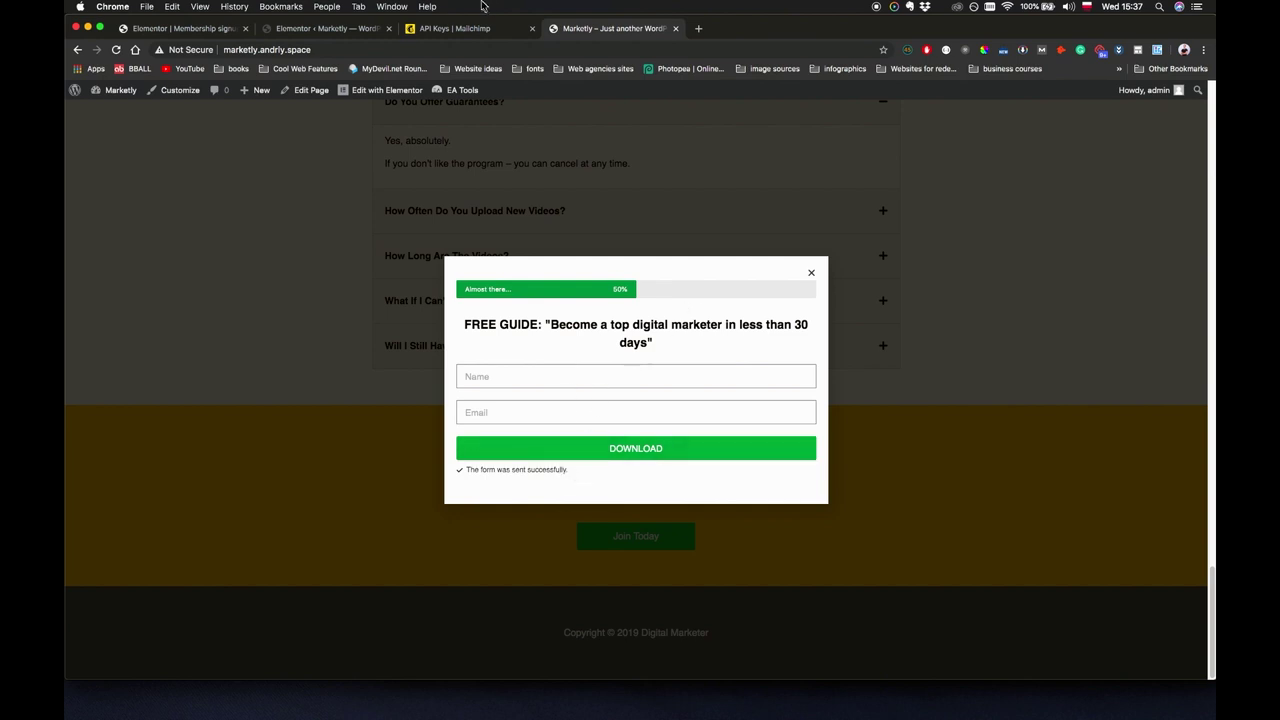
pyautogui.click(466, 30)
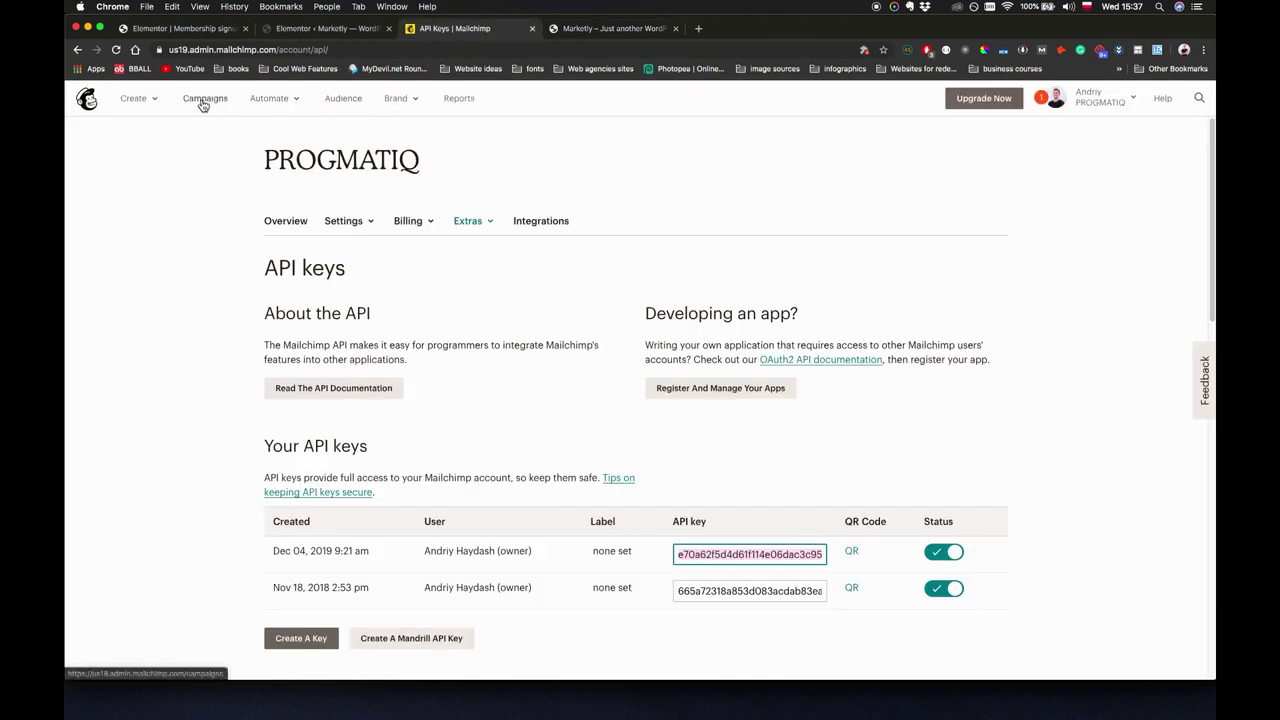
# Open the Leads audience contacts in Mailchimp to confirm the test sign-up is subscribed.
pyautogui.click(345, 100)
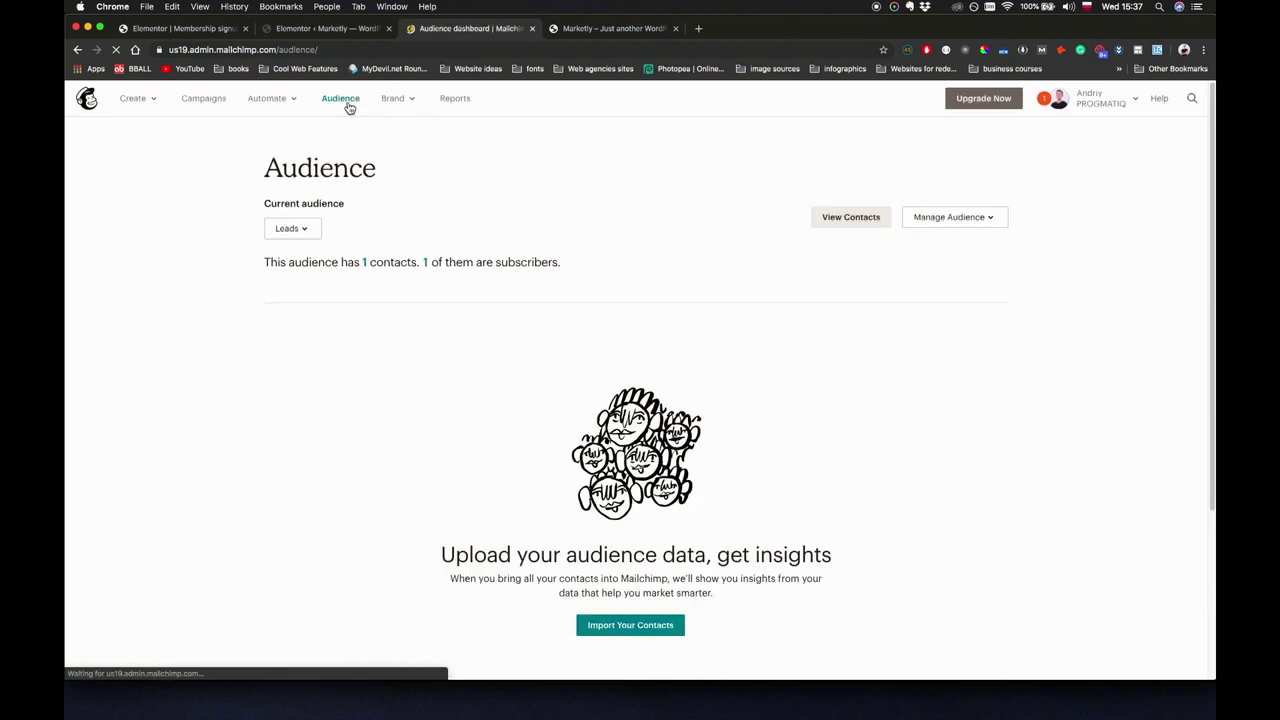
pyautogui.click(316, 234)
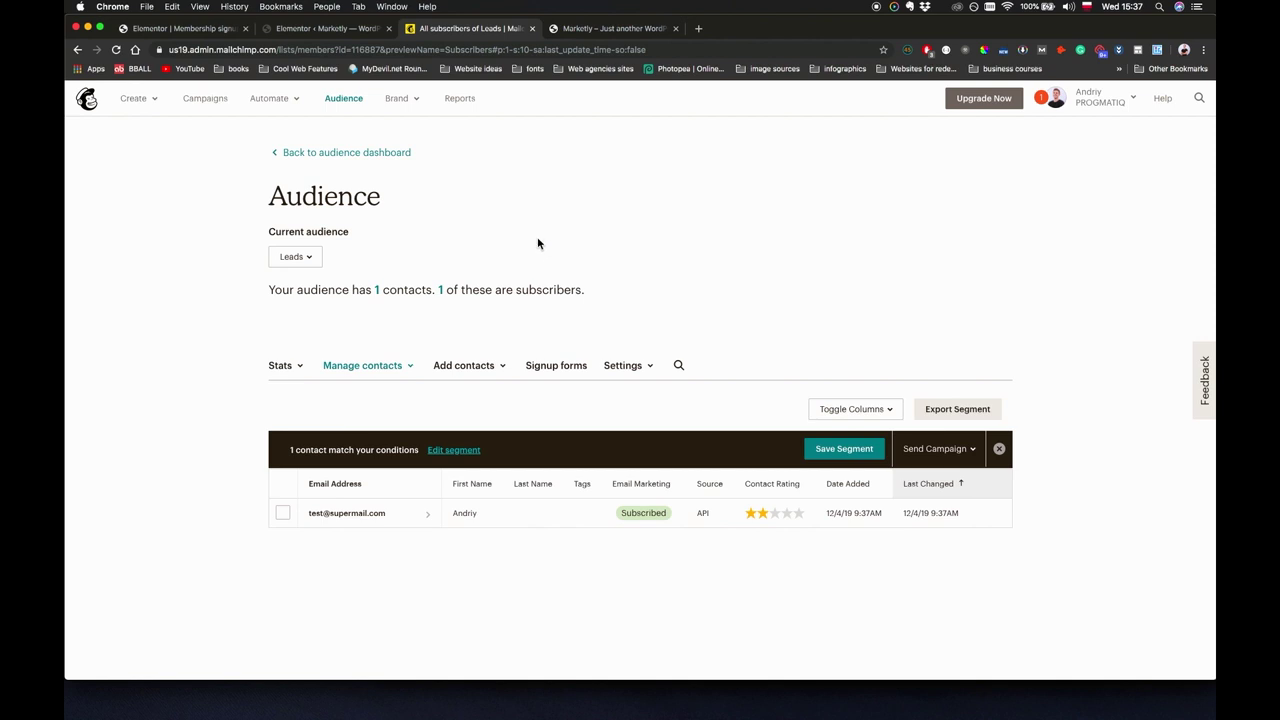
pyautogui.click(582, 30)
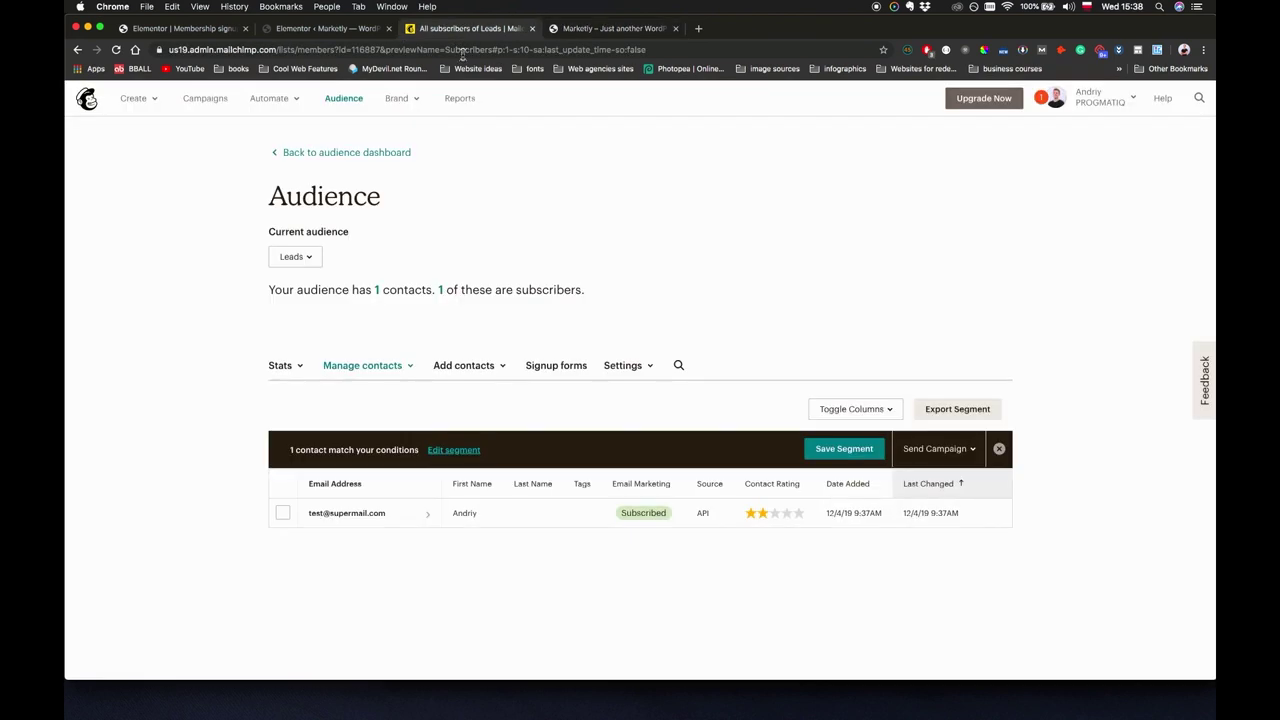
pyautogui.click(466, 28)
pyautogui.click(334, 30)
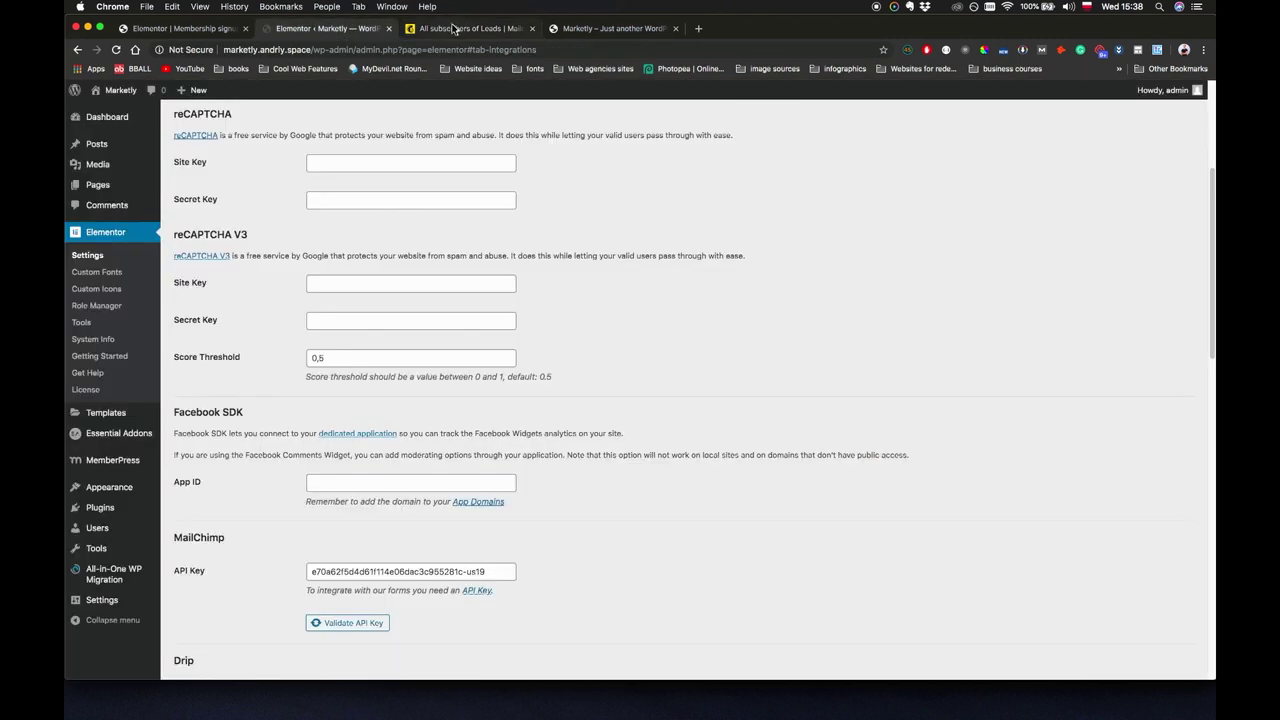
# Reopen the popup in the Elementor editor and expand the form's Actions After Submit.
pyautogui.click(453, 28)
pyautogui.click(598, 28)
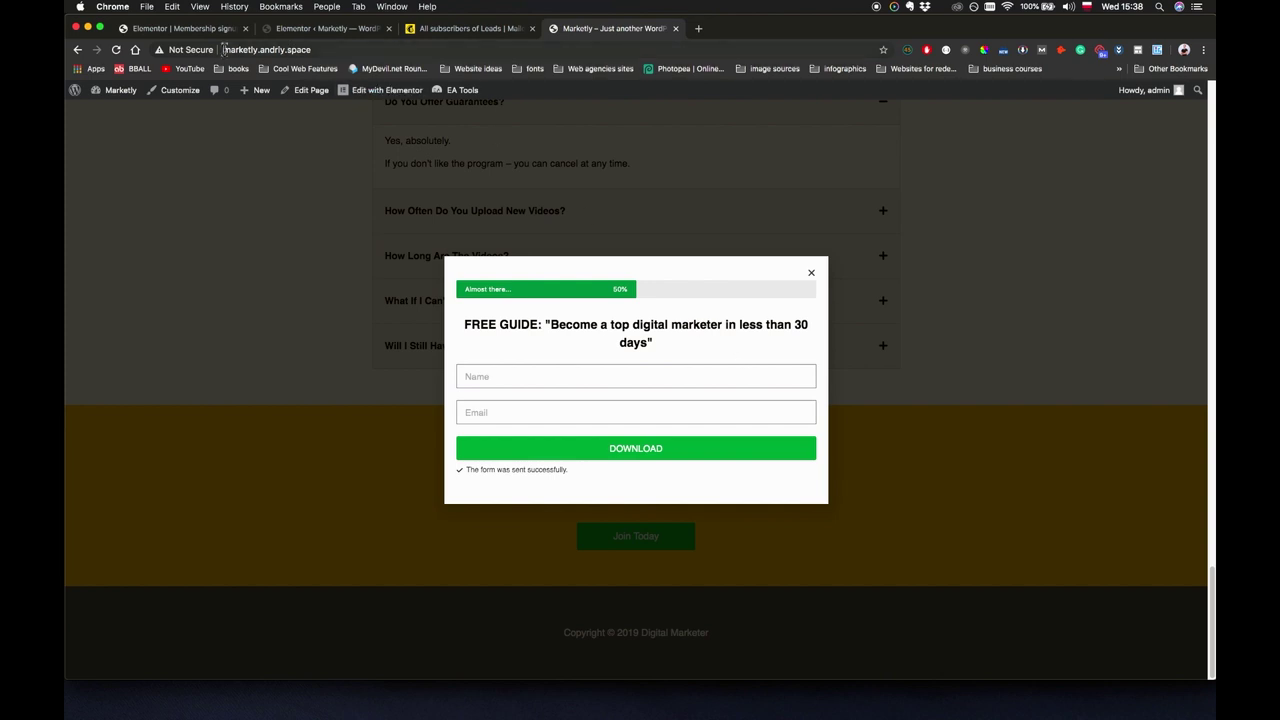
pyautogui.click(190, 30)
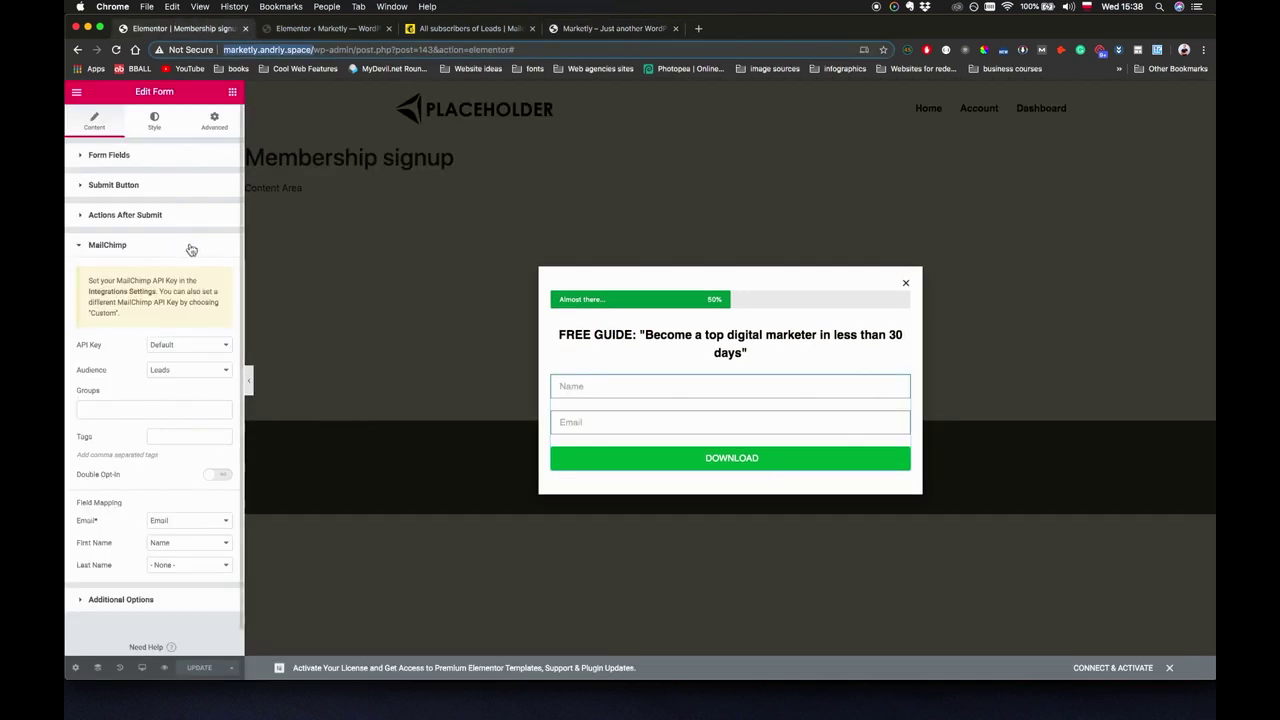
pyautogui.click(134, 217)
pyautogui.click(147, 260)
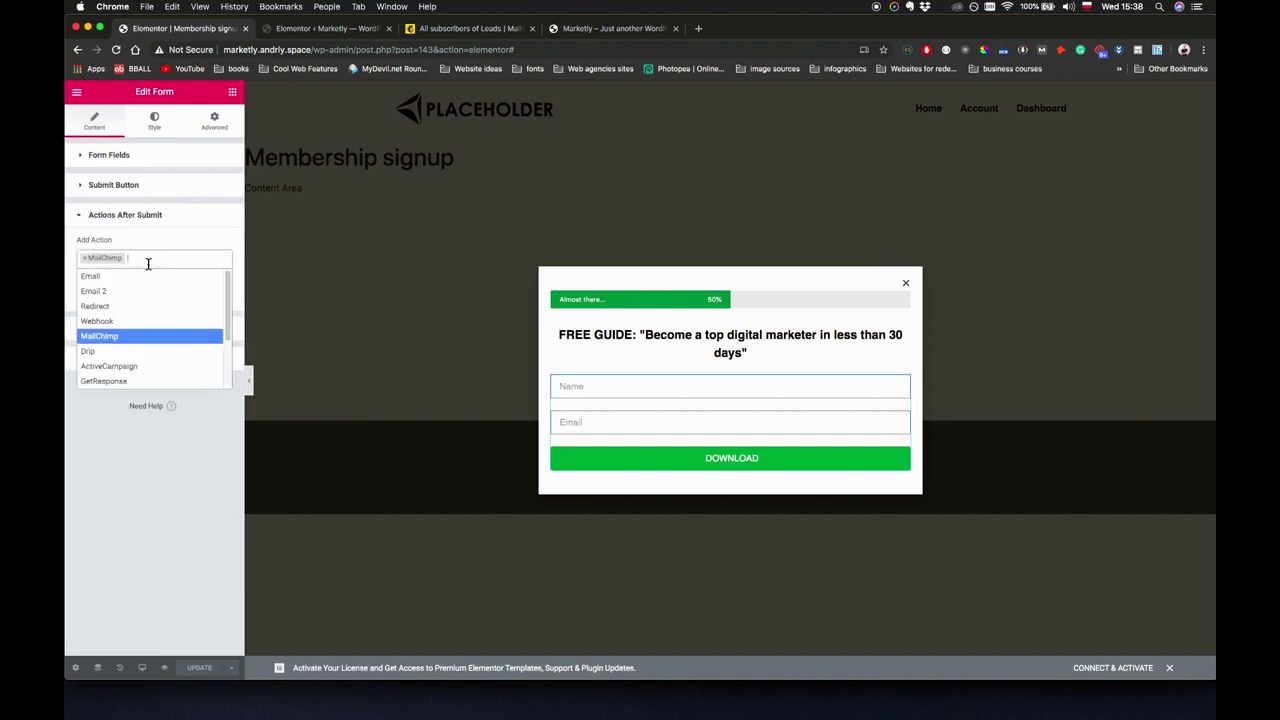
# Add a Popup after-submit action set to Close Popup, and save with UPDATE.
pyautogui.scroll(-1, 143, 360)
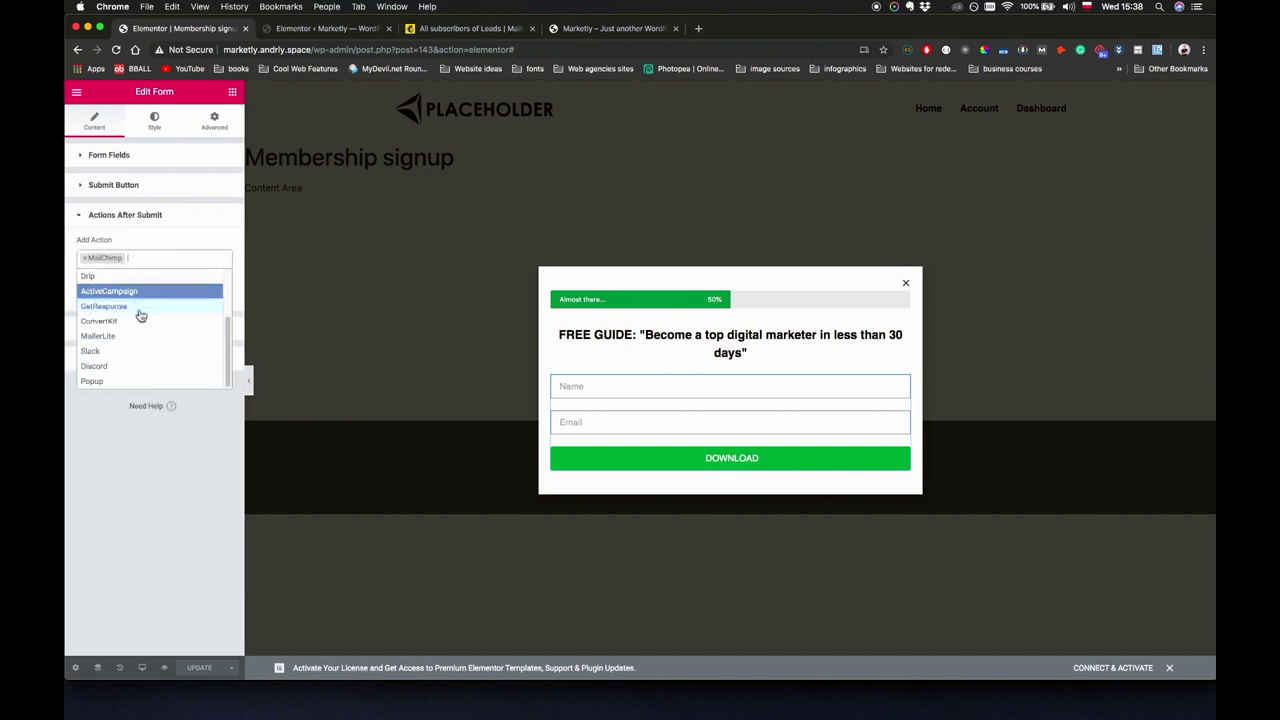
pyautogui.scroll(-2, 140, 340)
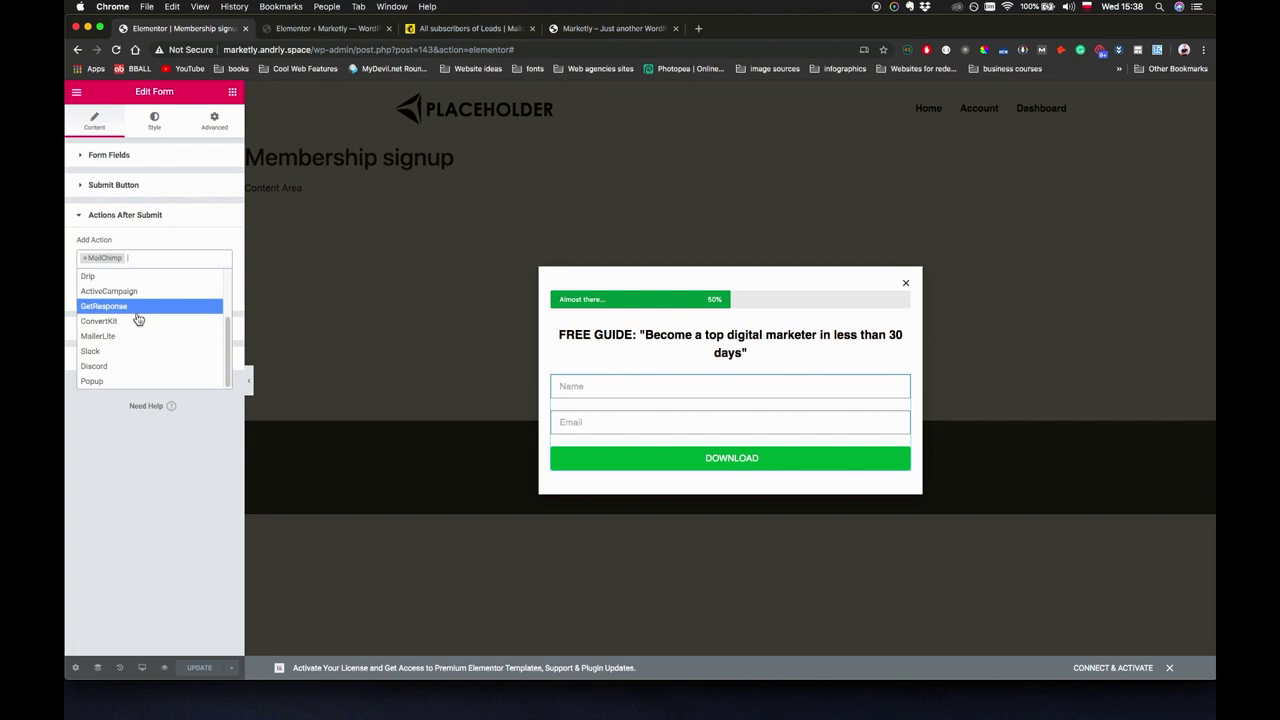
pyautogui.scroll(3, 137, 310)
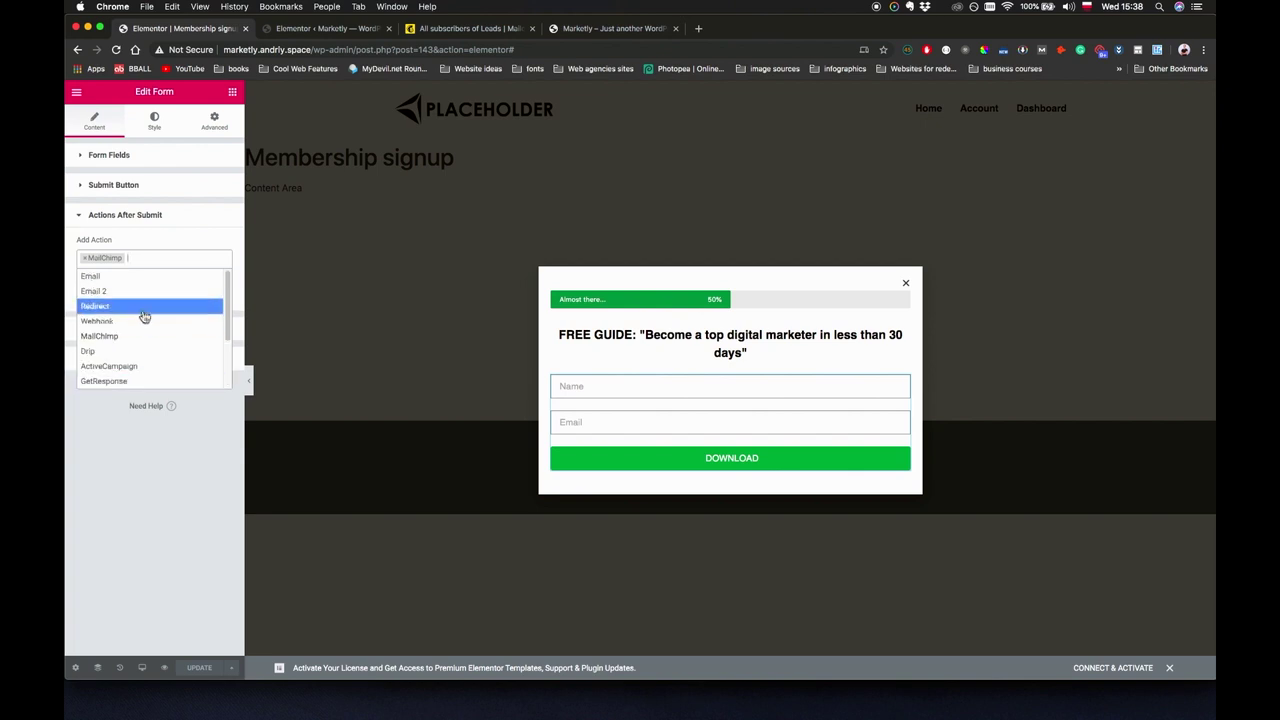
pyautogui.scroll(-2, 139, 340)
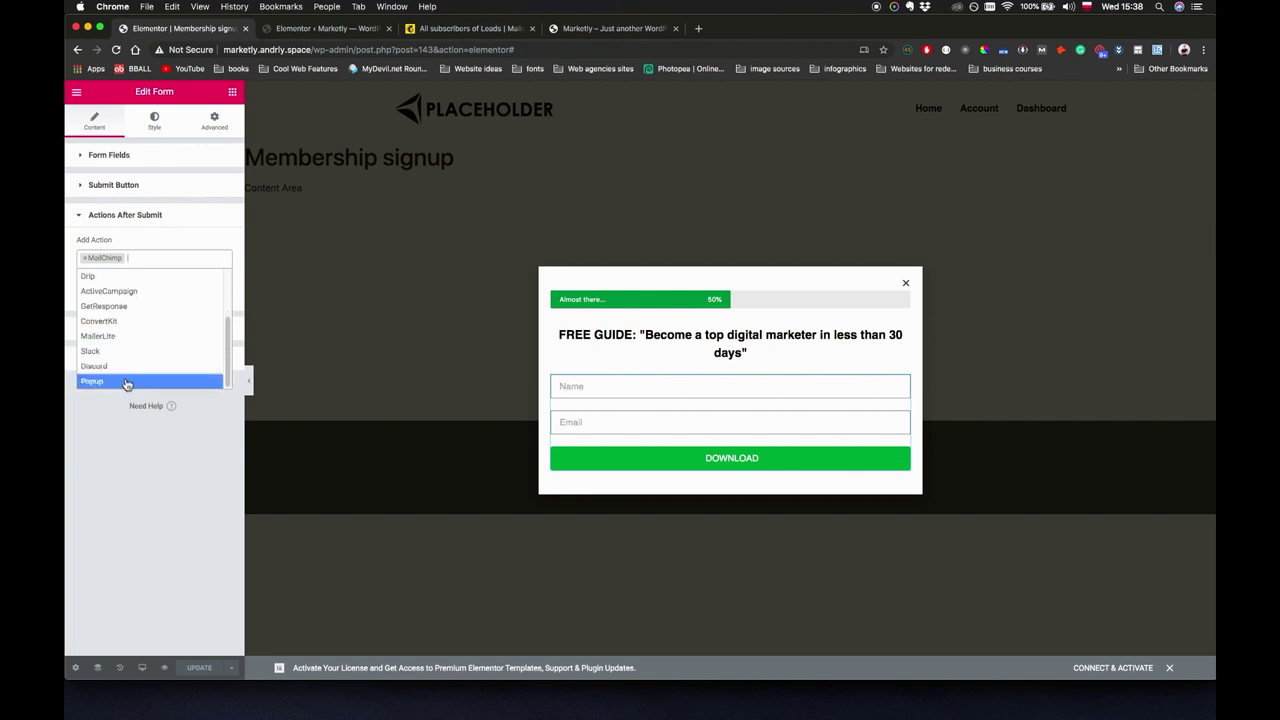
pyautogui.click(126, 381)
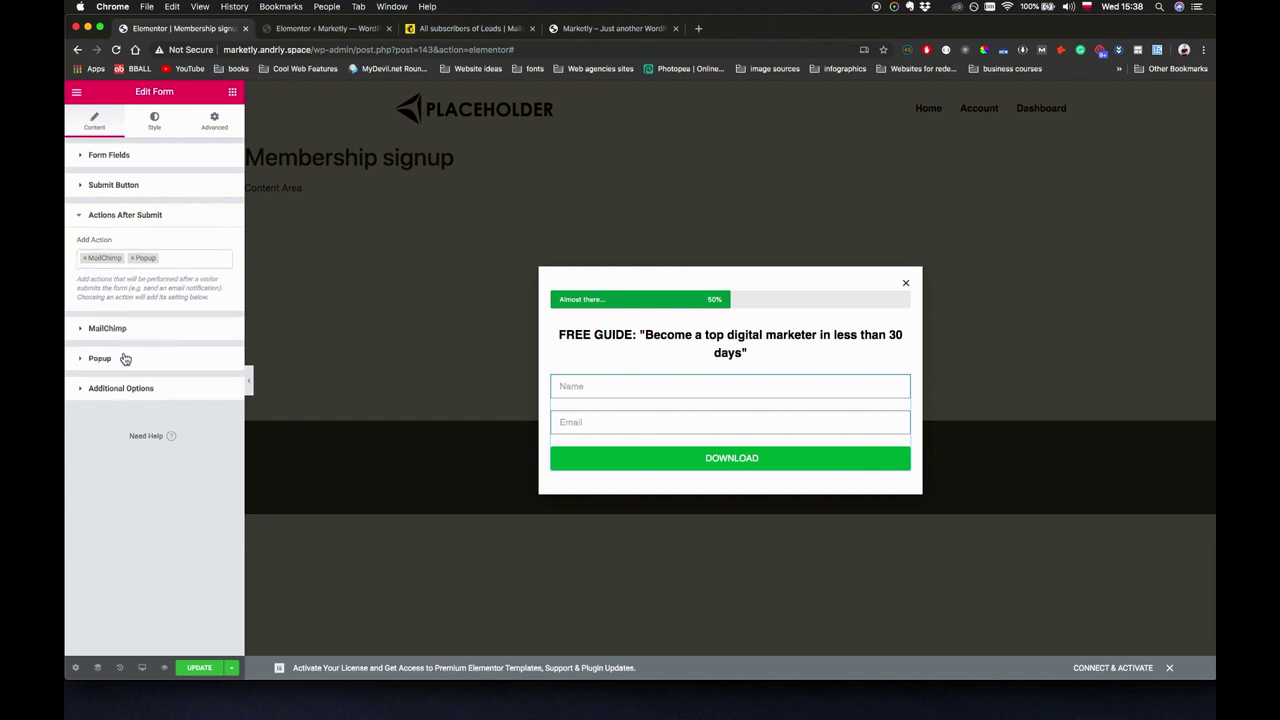
pyautogui.click(126, 357)
pyautogui.click(172, 305)
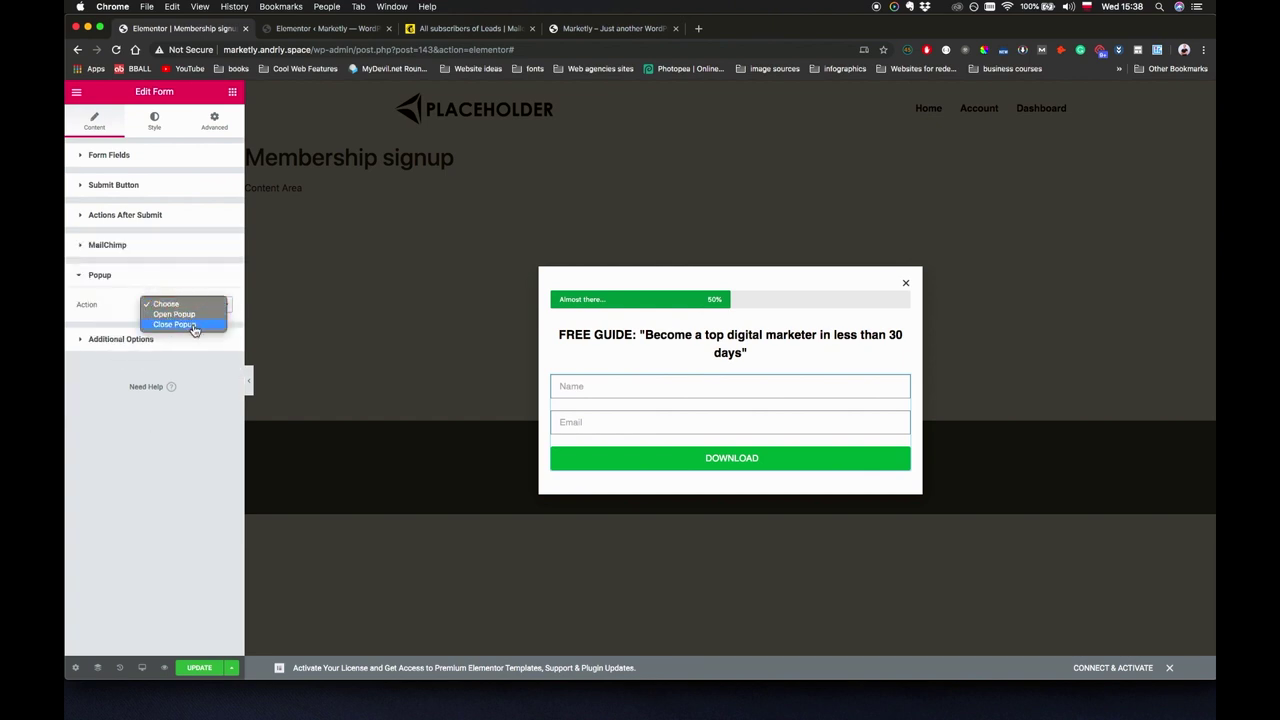
pyautogui.click(196, 325)
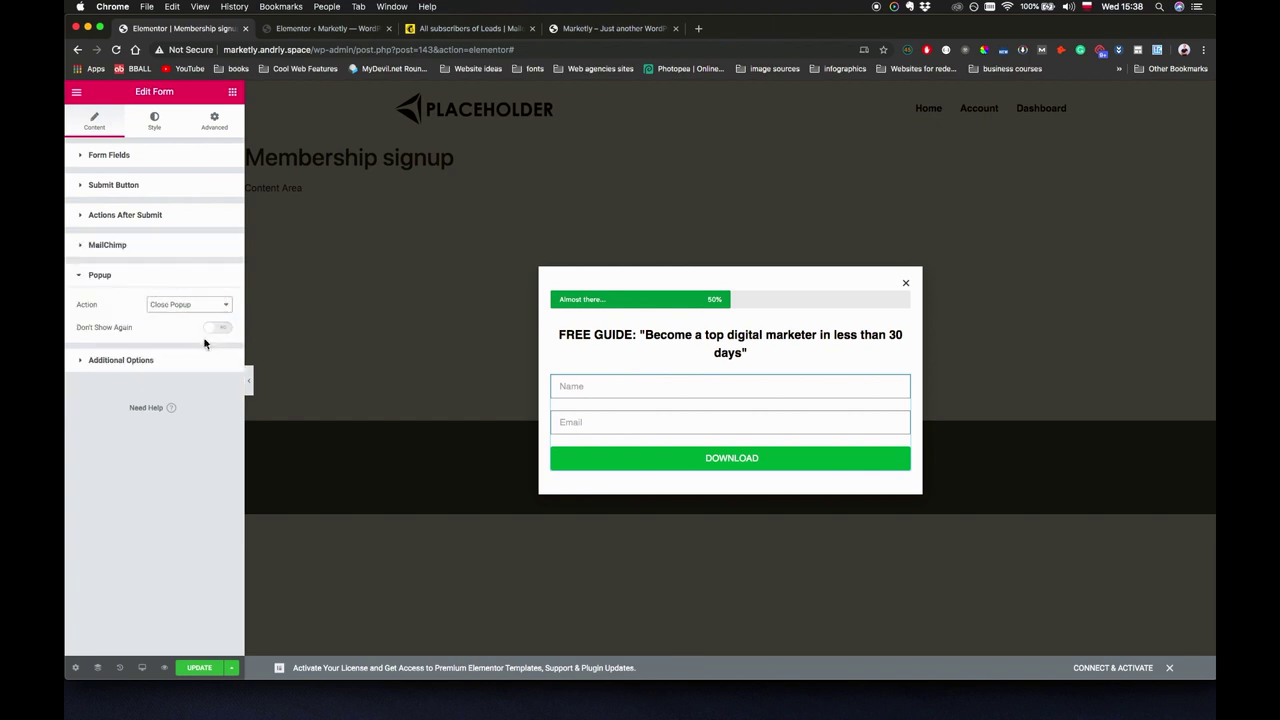
pyautogui.click(199, 668)
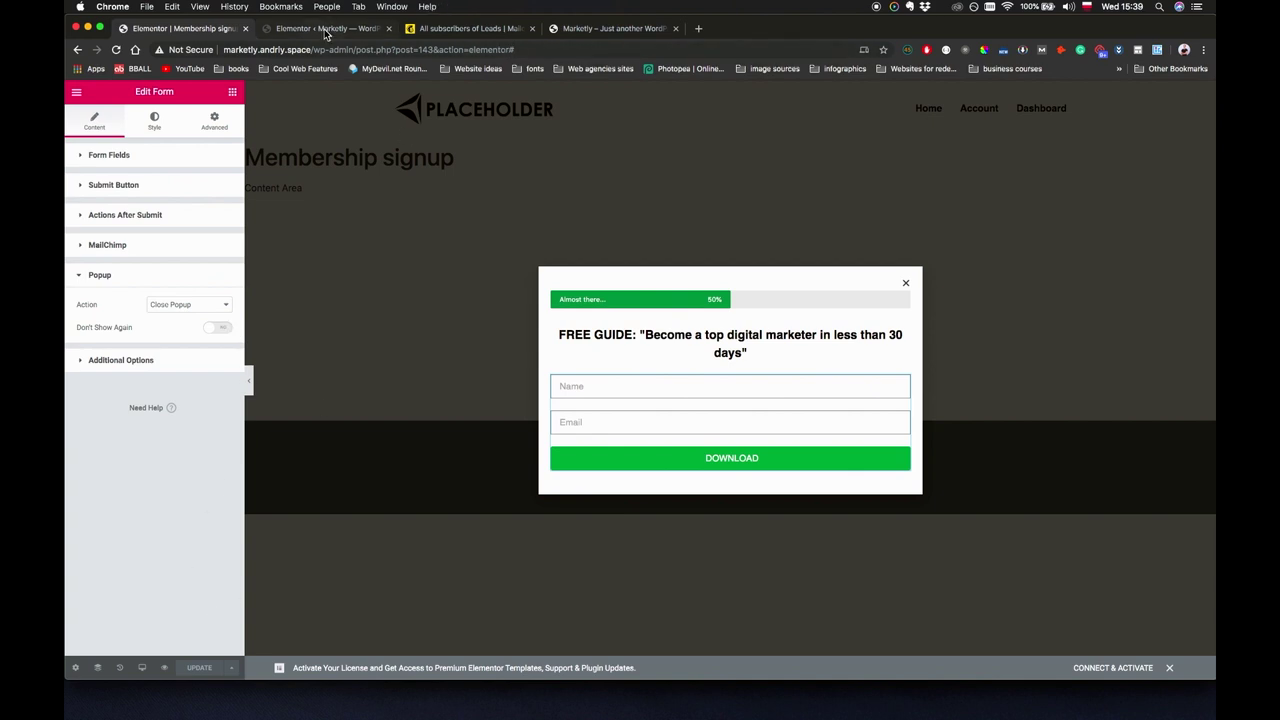
# Reload the live site and submit the popup again with name Test and a second test email.
pyautogui.click(327, 30)
pyautogui.click(571, 28)
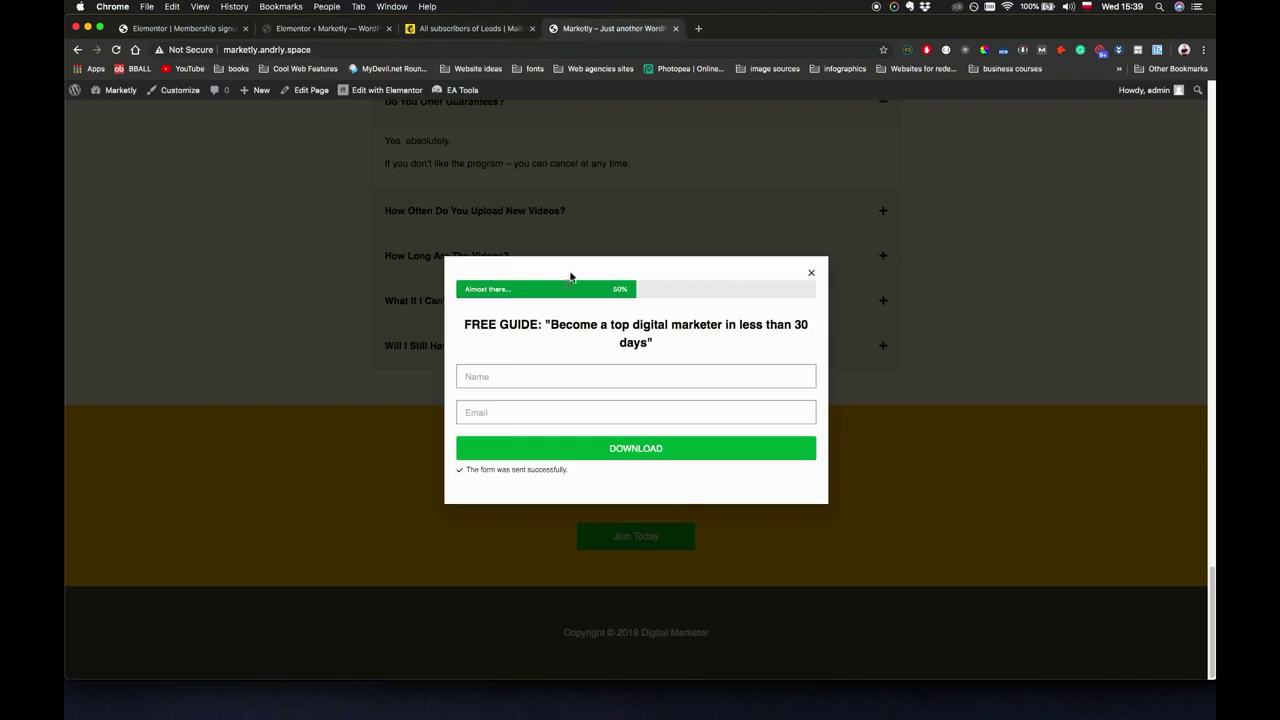
pyautogui.press('super+r')
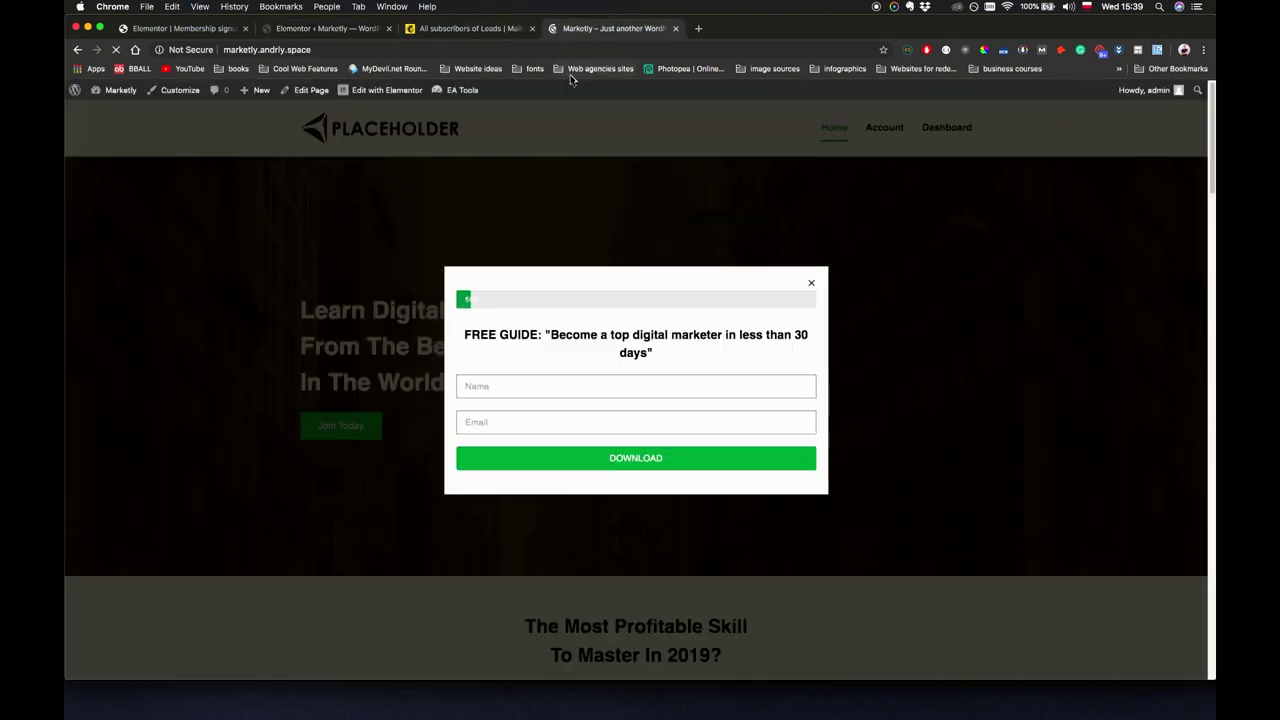
pyautogui.click(579, 380)
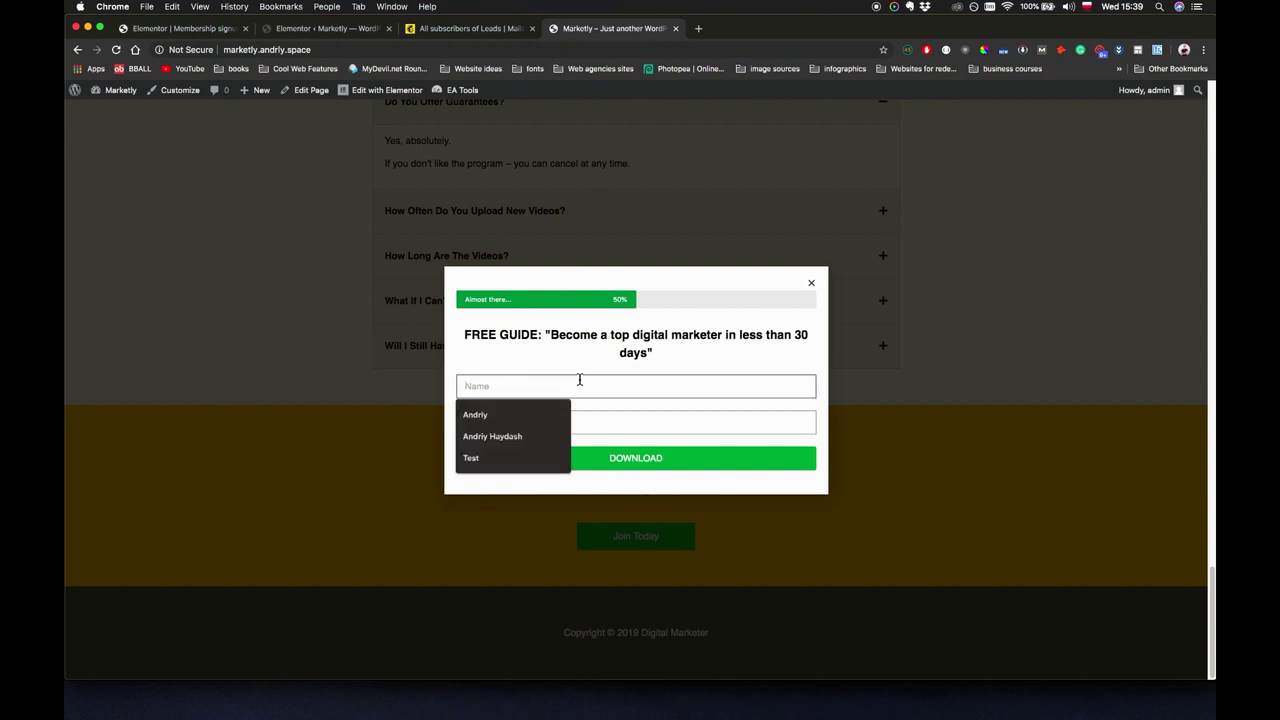
pyautogui.click(511, 457)
pyautogui.click(517, 423)
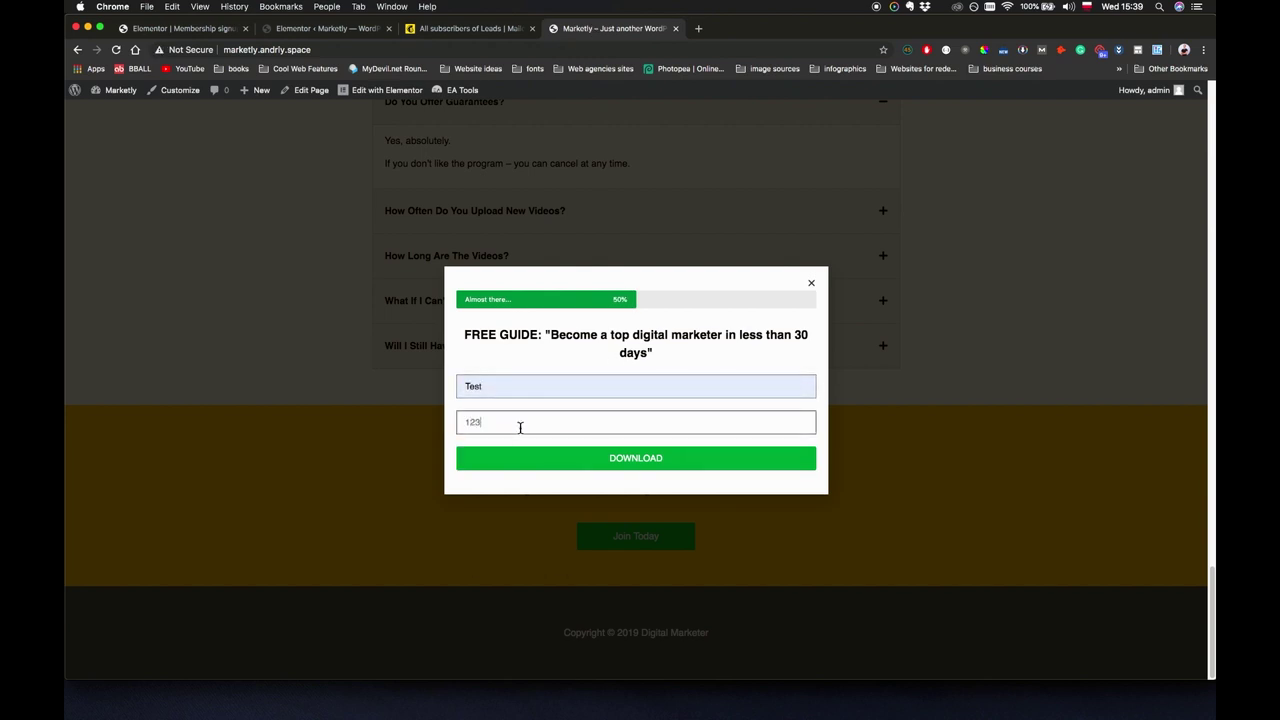
pyautogui.click(662, 457)
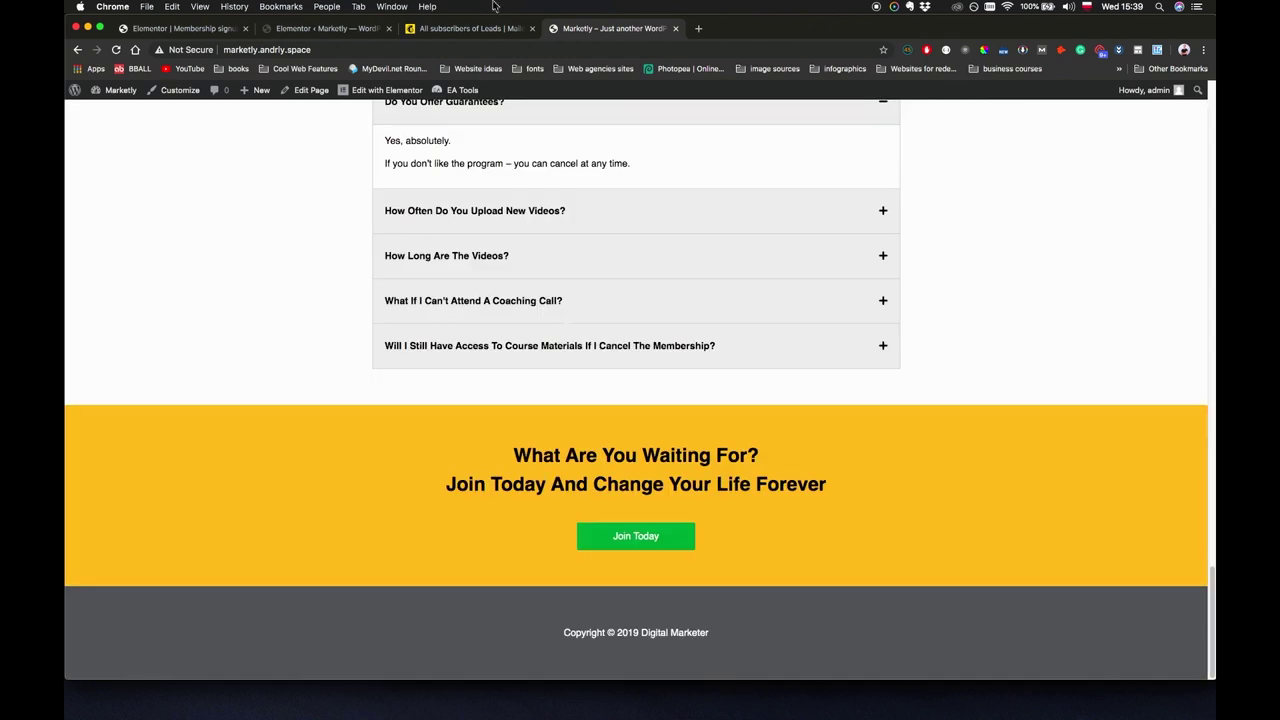
# Refresh Mailchimp's Leads subscribers list to see the second contact, then return to the popup editor.
pyautogui.click(285, 32)
pyautogui.click(182, 28)
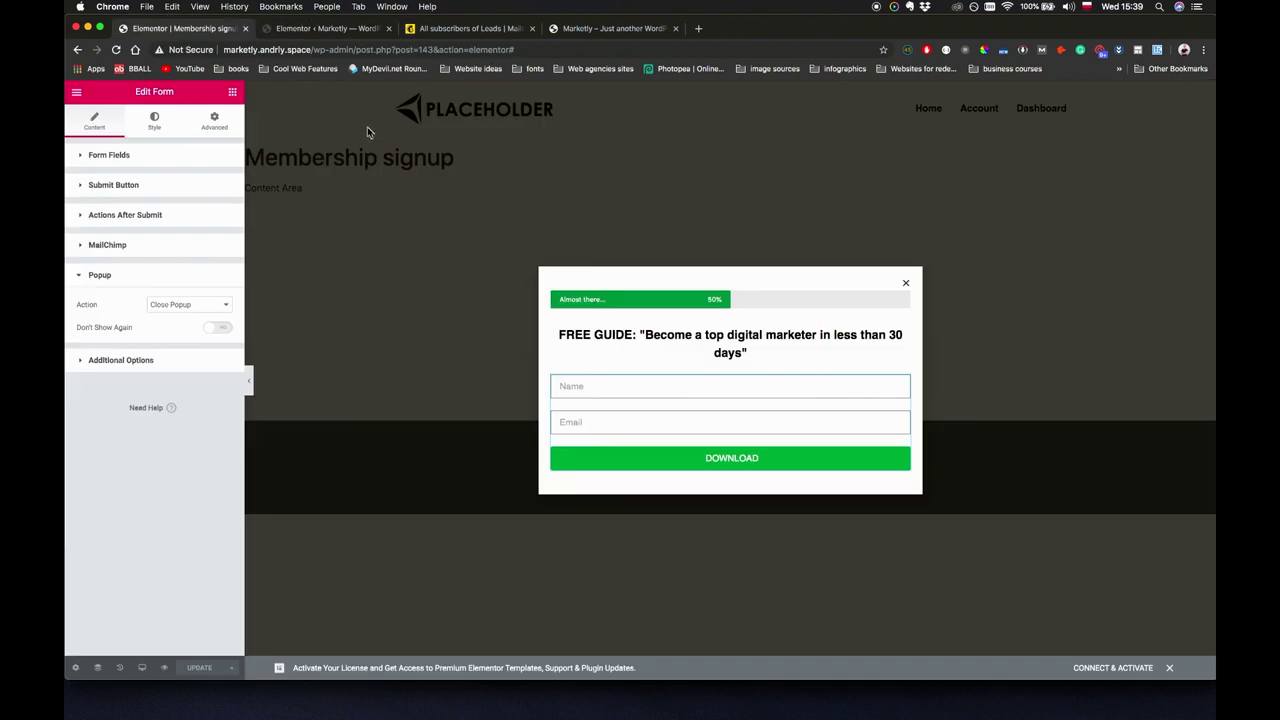
pyautogui.click(445, 28)
pyautogui.press('super+r')
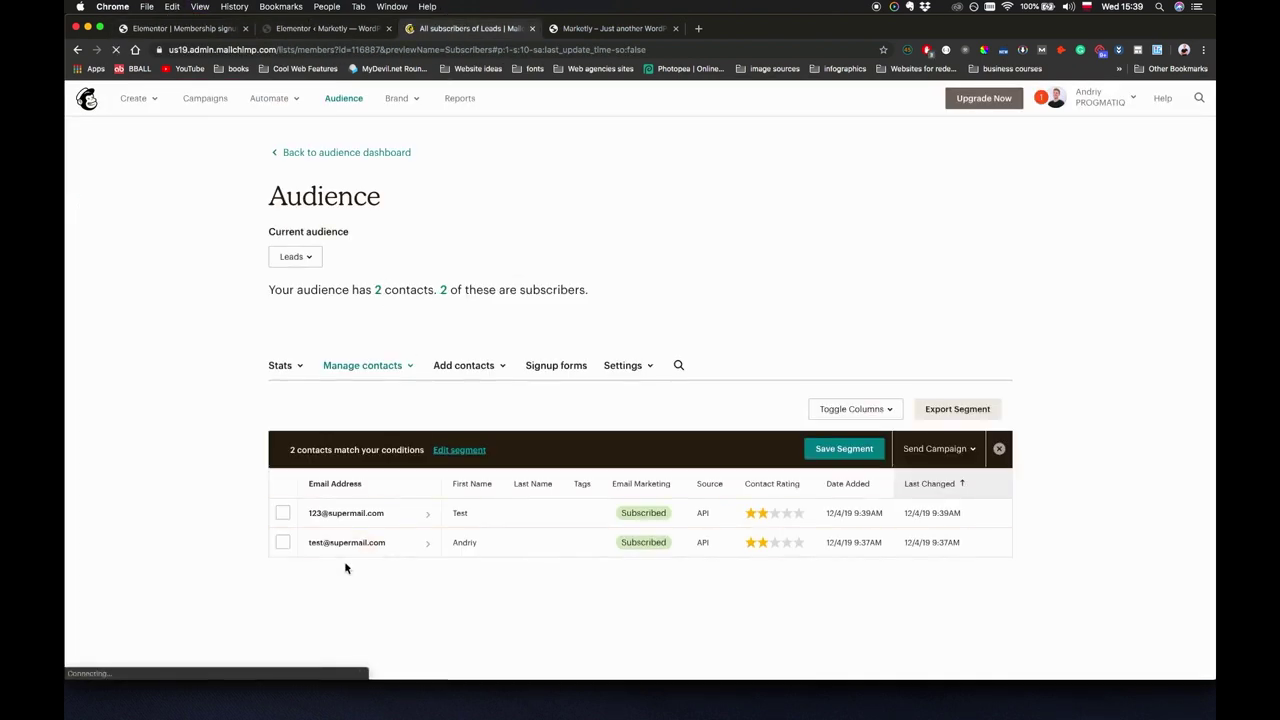
pyautogui.click(310, 28)
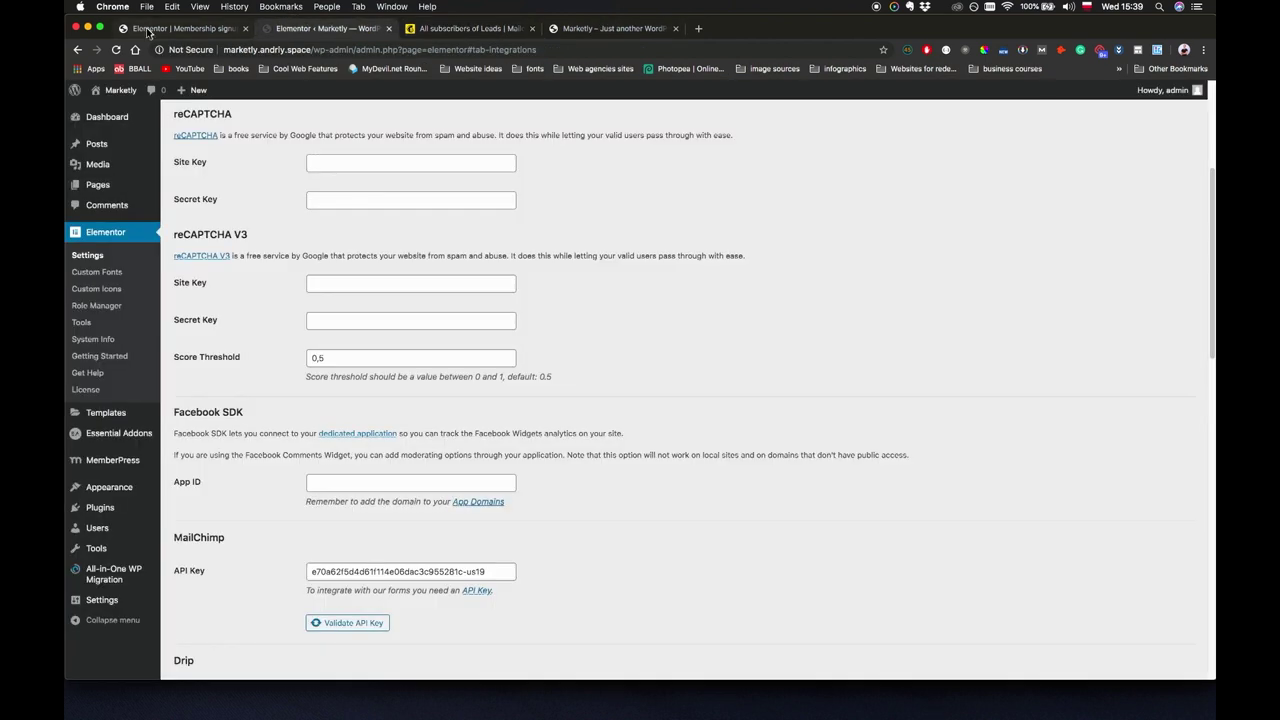
pyautogui.click(182, 28)
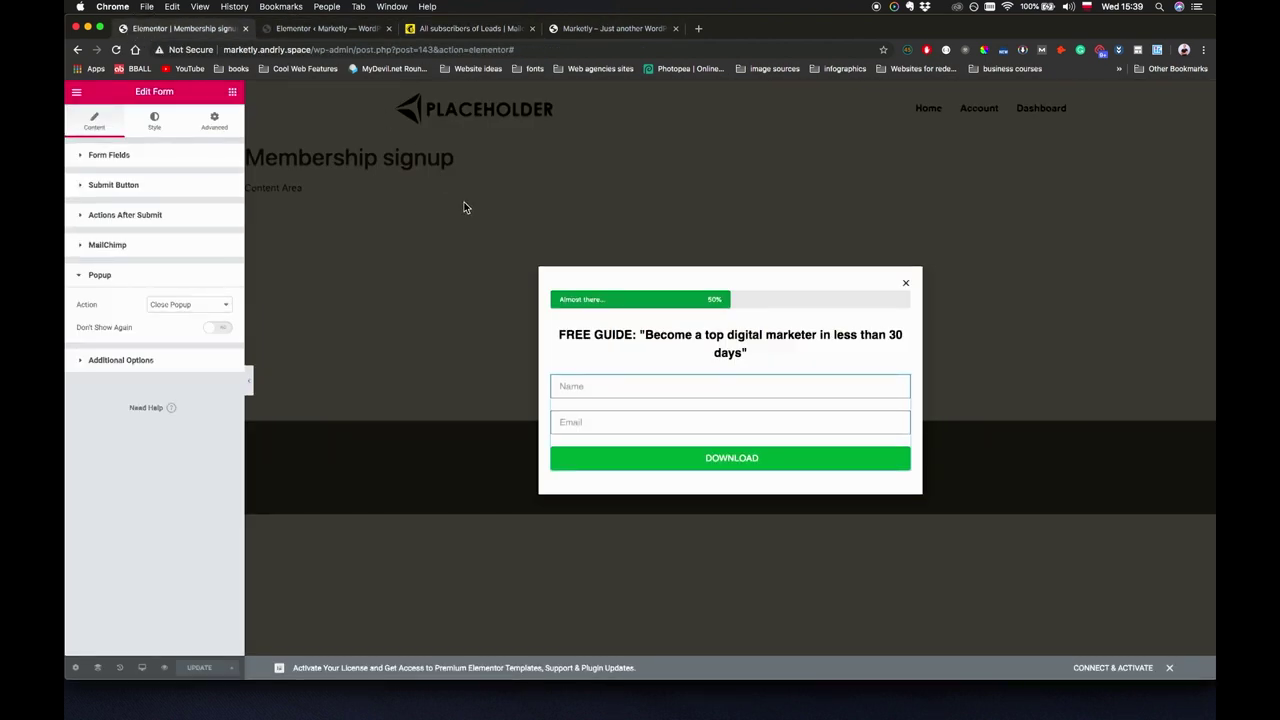